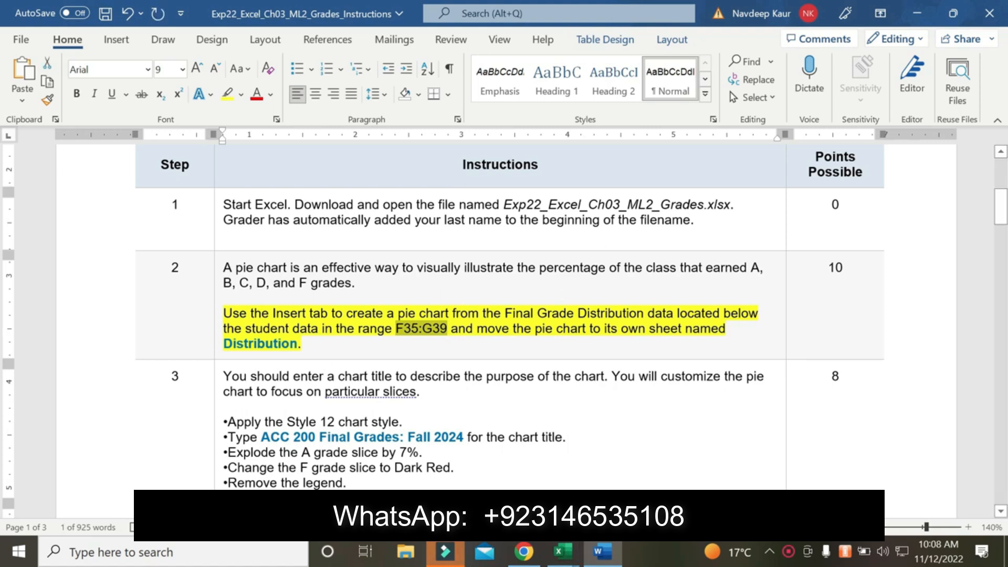
Switch to the Grades workbook in Excel and insert a 2-D pie chart from the range F35:G39
click(563, 551)
click(607, 475)
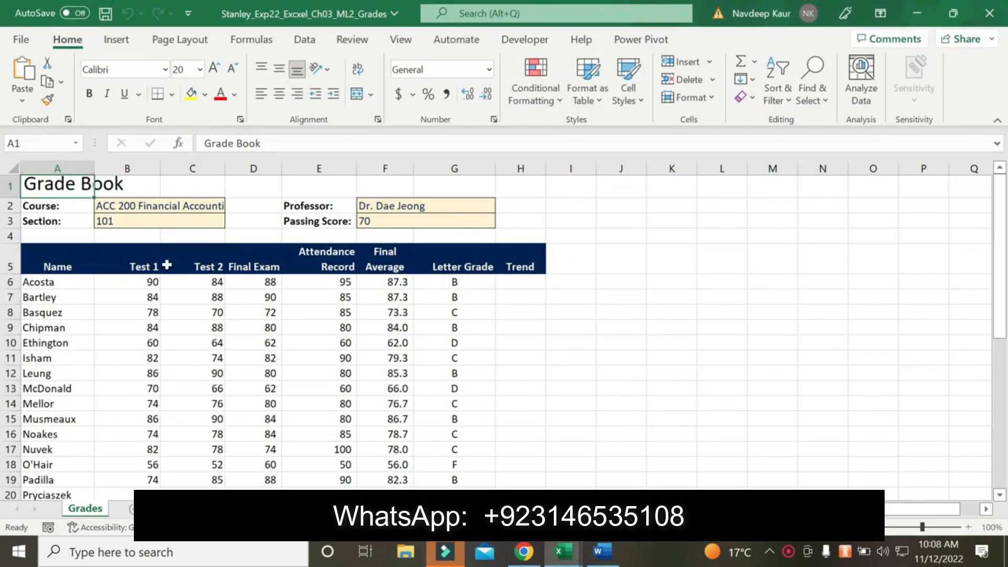
click(40, 143)
text(F35:G39)
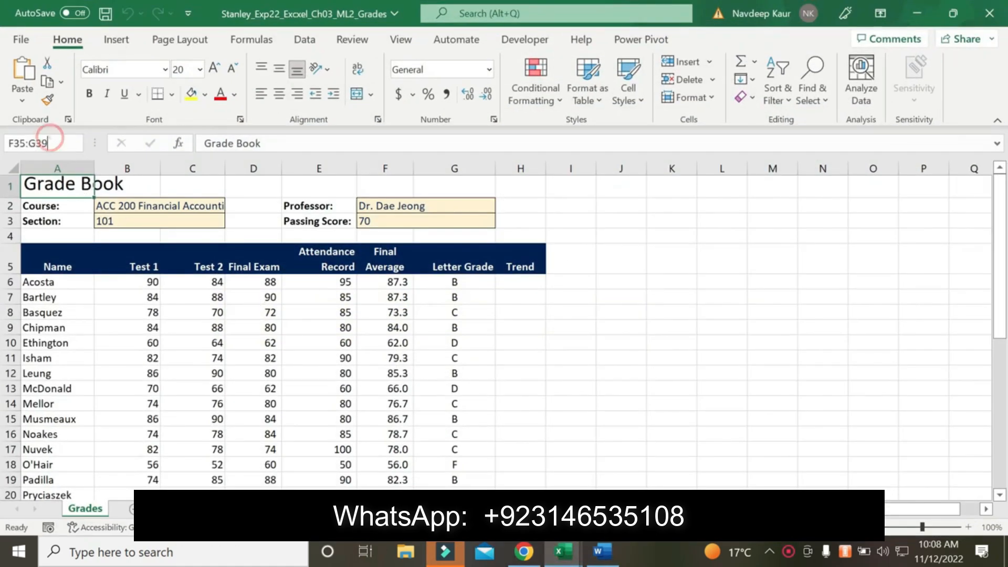
key(Return)
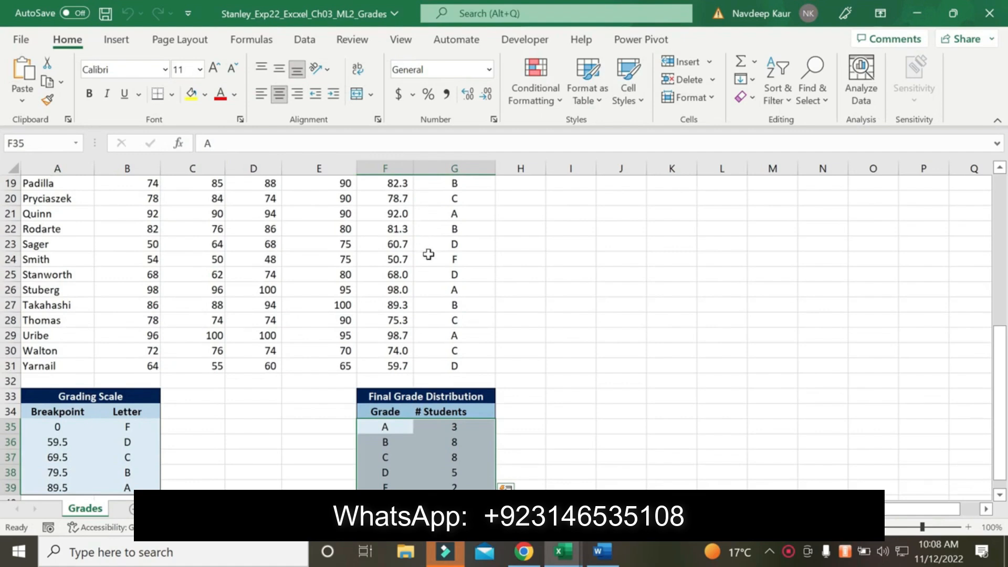
click(113, 41)
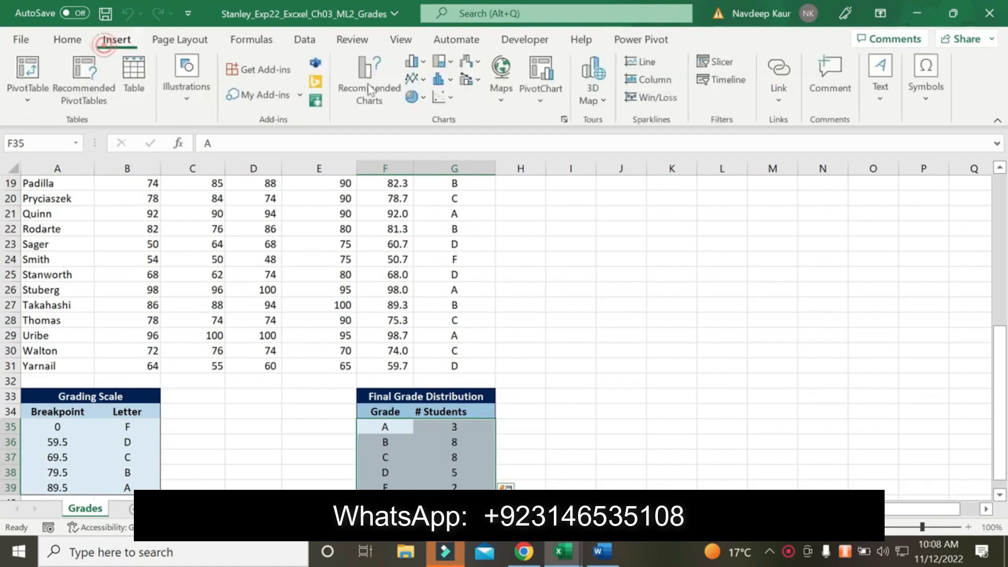
click(413, 97)
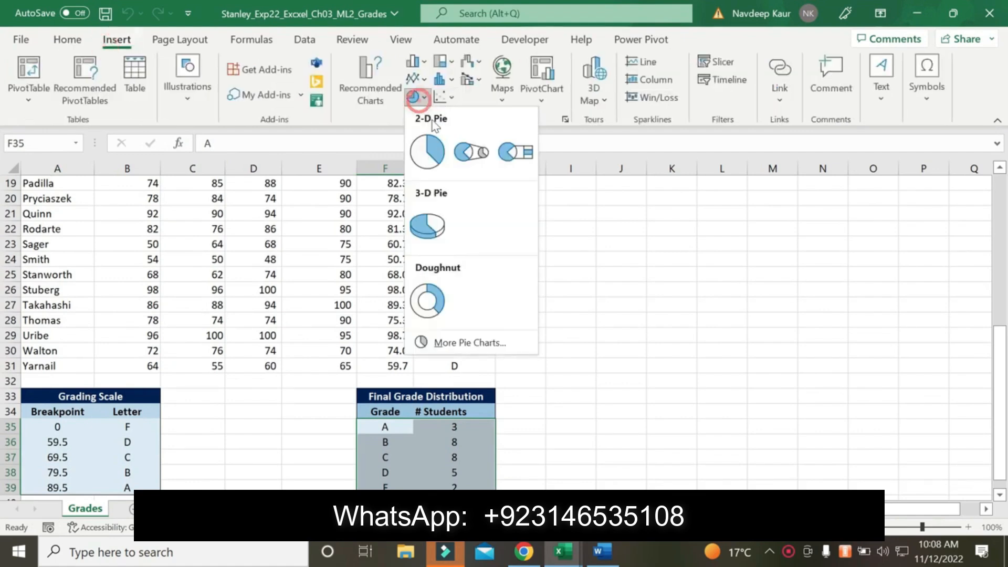
click(427, 151)
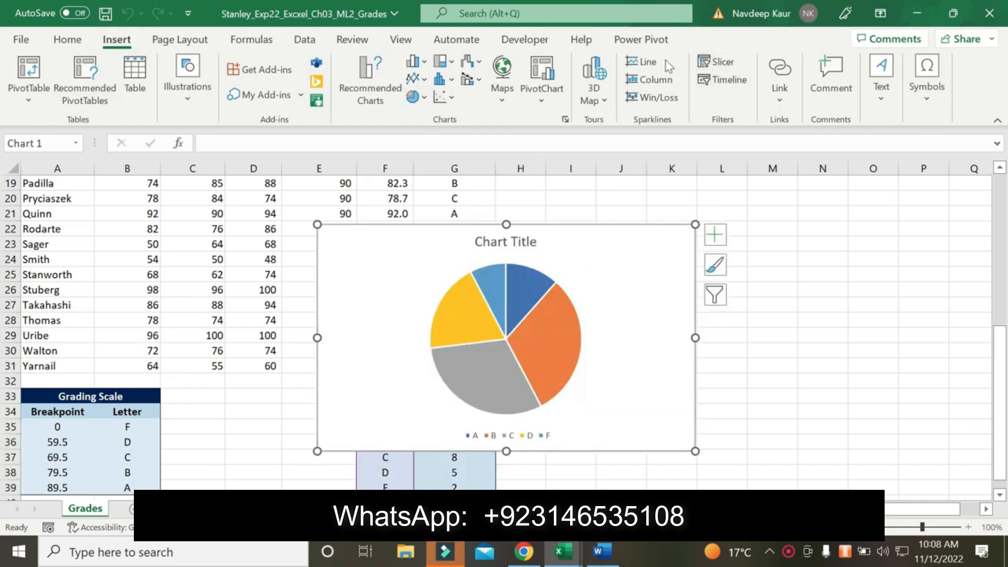
Move the pie chart to its own new sheet named Distribution, copying the name from the Word instructions
click(644, 262)
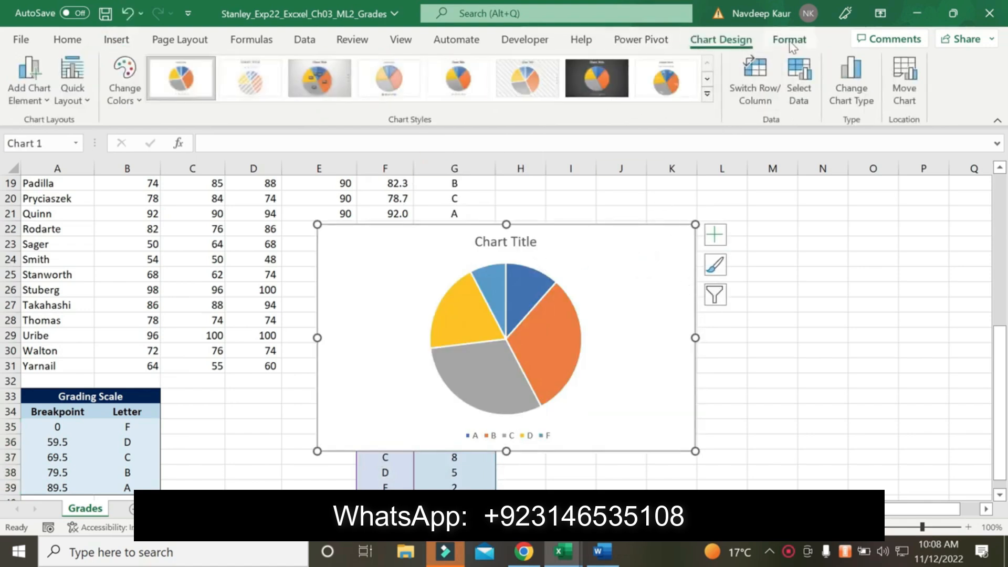
click(903, 83)
click(636, 296)
click(602, 551)
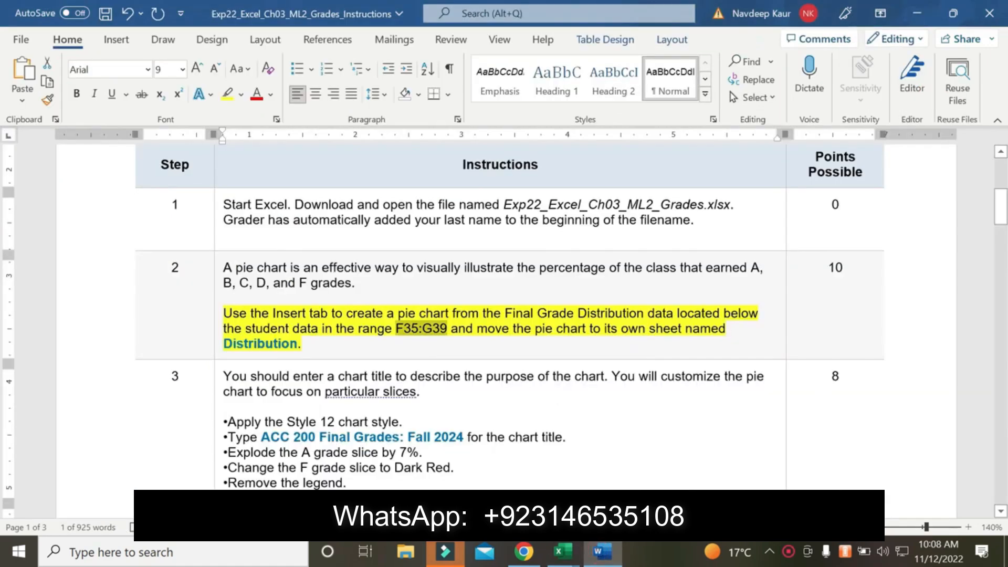
drag(225, 343, 298, 343)
key(ctrl+c)
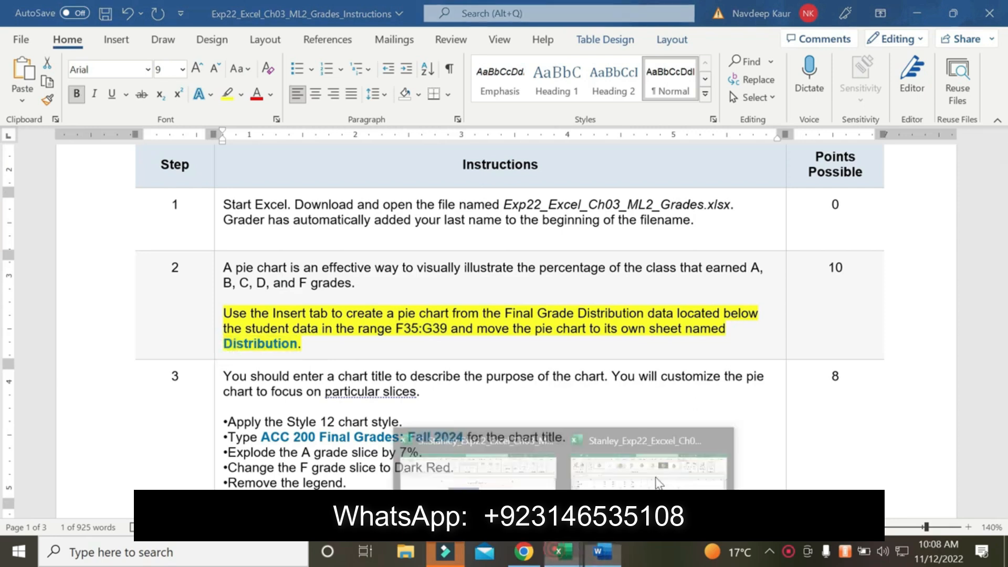
click(563, 551)
key(ctrl+v)
click(777, 376)
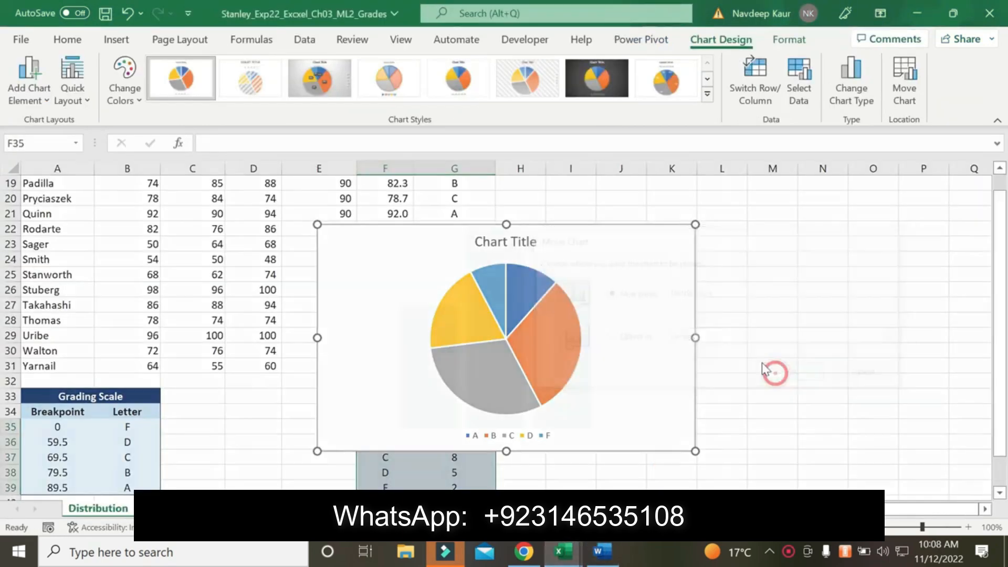
Switch to the Word instructions and remove the yellow highlighting from the step 2 pie chart paragraph
click(603, 550)
drag(301, 344, 223, 314)
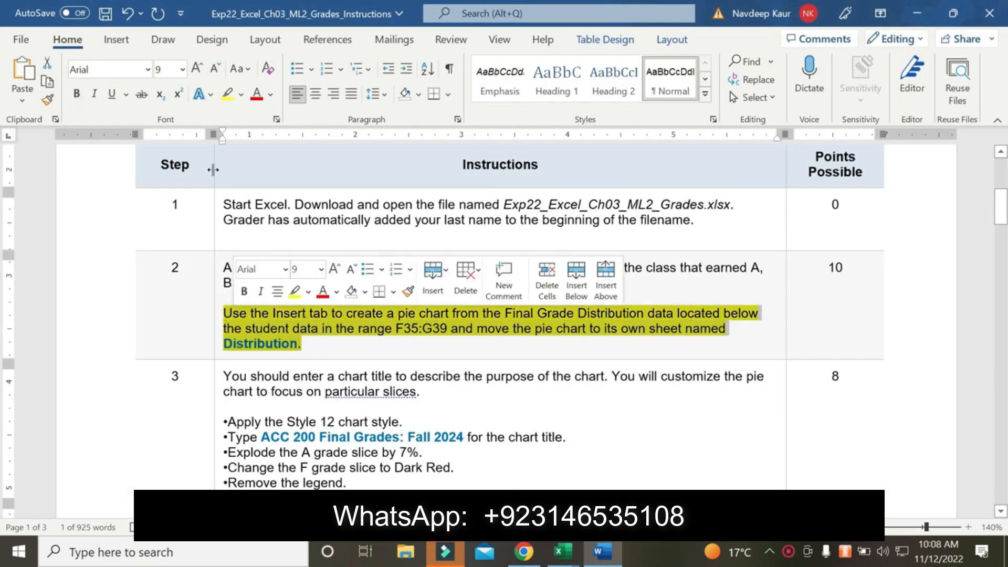
click(226, 94)
Apply the Style 12 chart style to the Excel pie chart and set its title to "ACC 200 Final Grades: Fall 2024", copied from step 3 in Word
scroll(499, 314, down, 2)
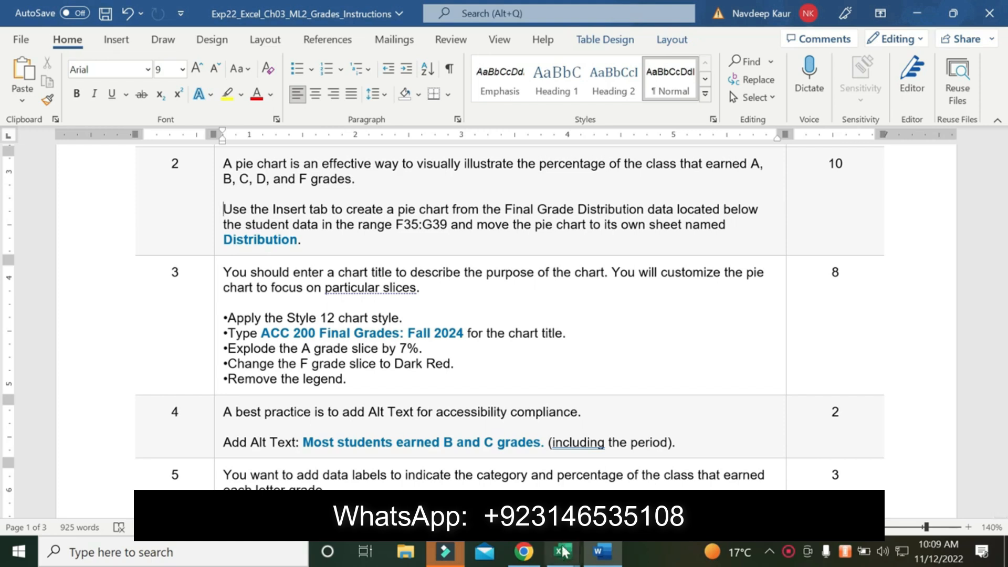
drag(353, 333, 261, 333)
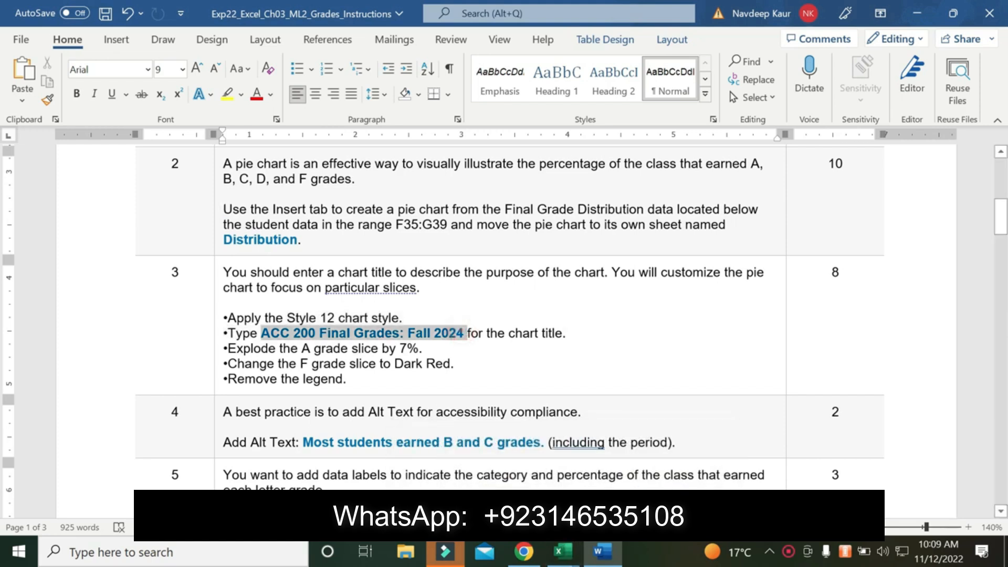
mouse_move(563, 551)
click(678, 426)
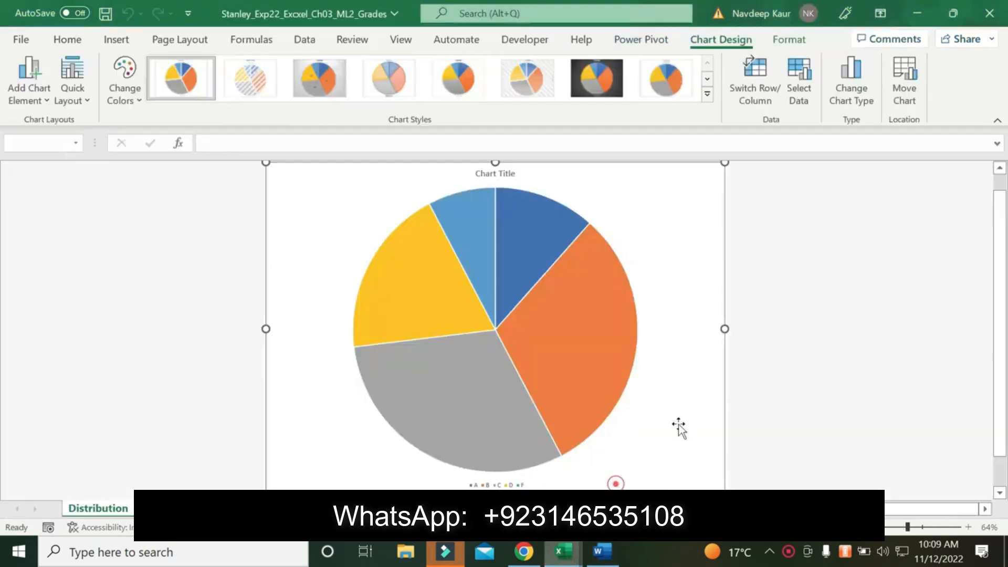
click(710, 205)
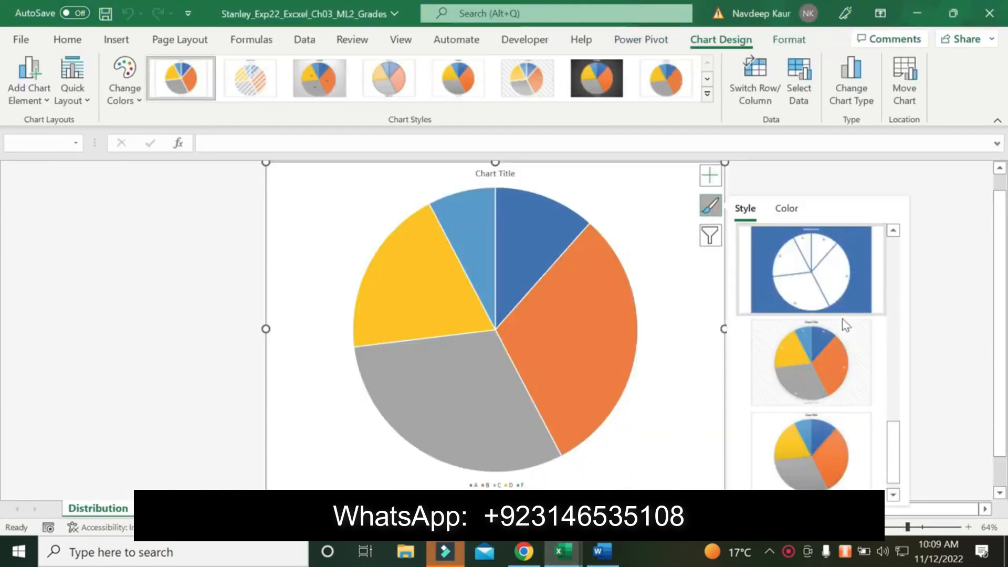
click(830, 457)
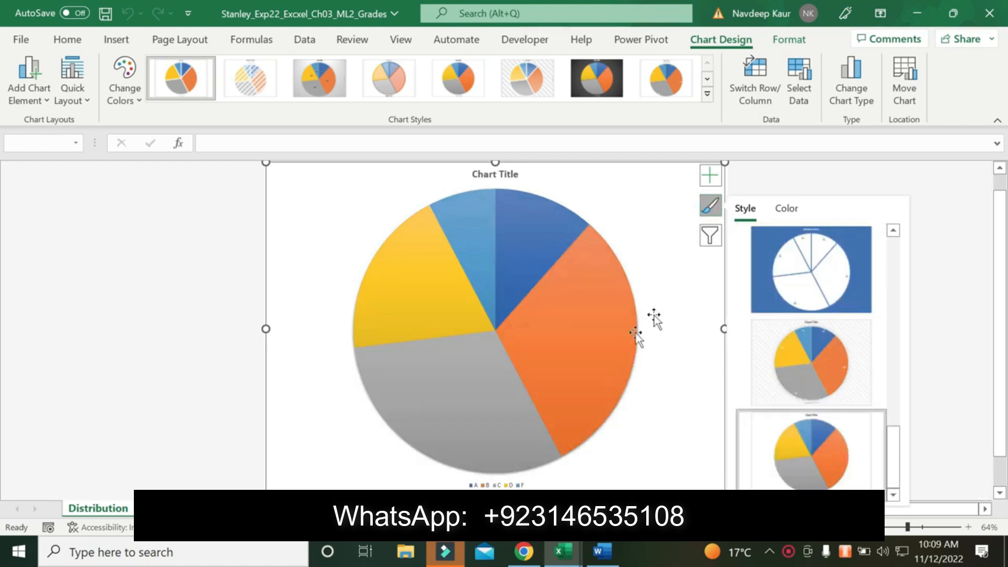
click(493, 175)
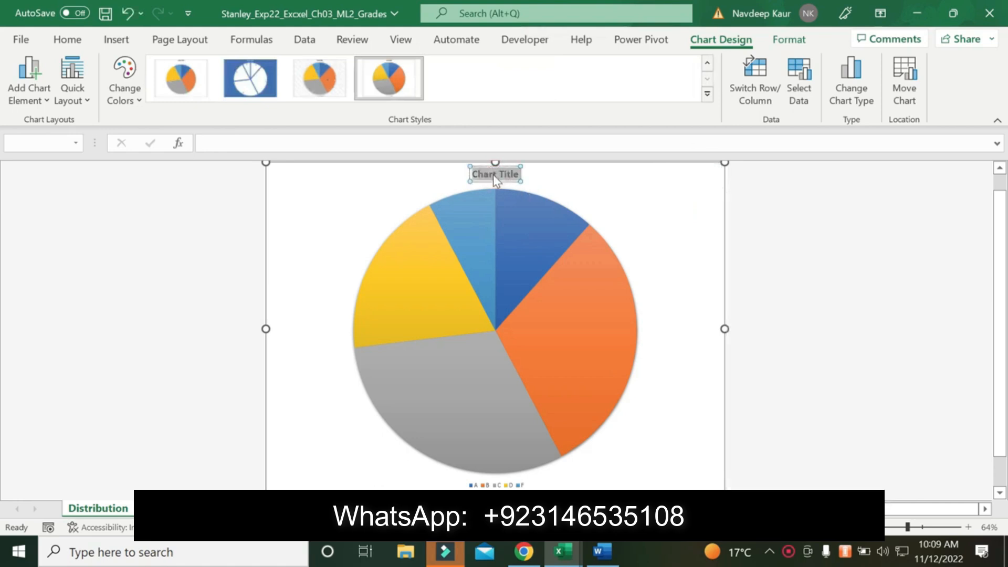
key(ctrl+v)
Explode only the A grade slice of the pie chart by 7%
click(586, 551)
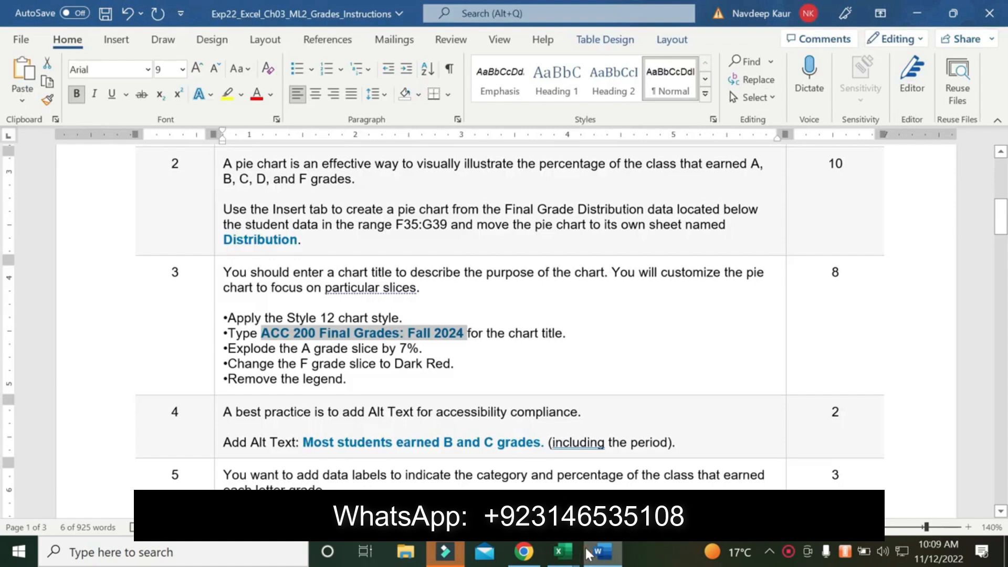
click(588, 553)
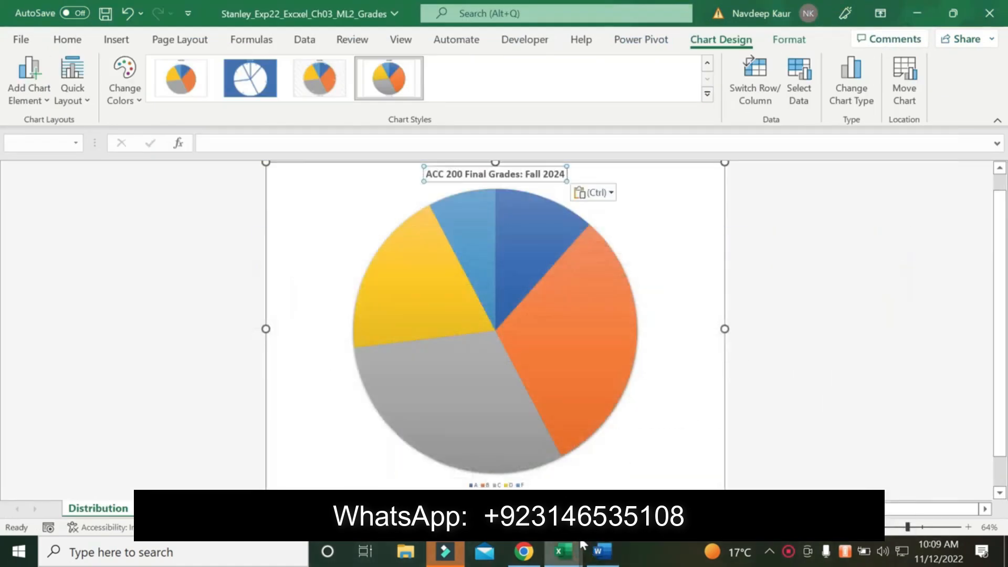
click(497, 228)
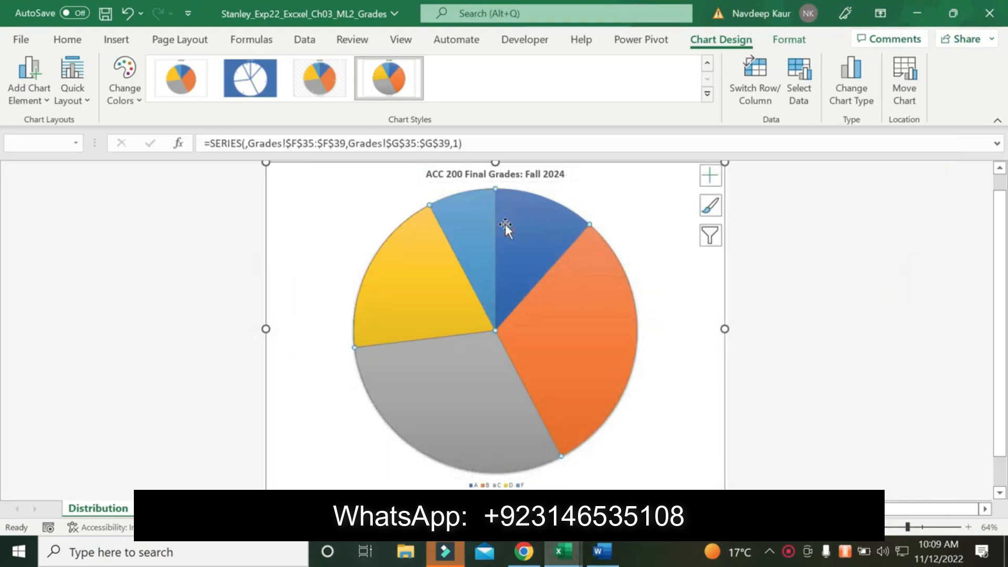
click(968, 527)
click(969, 527)
click(969, 527)
scroll(882, 392, down, 4)
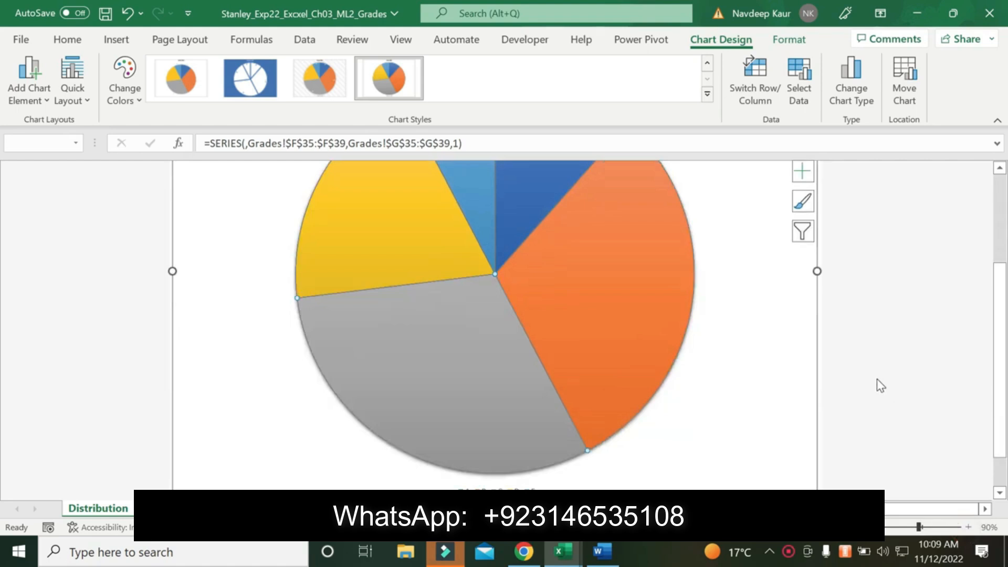
scroll(876, 380, up, 2)
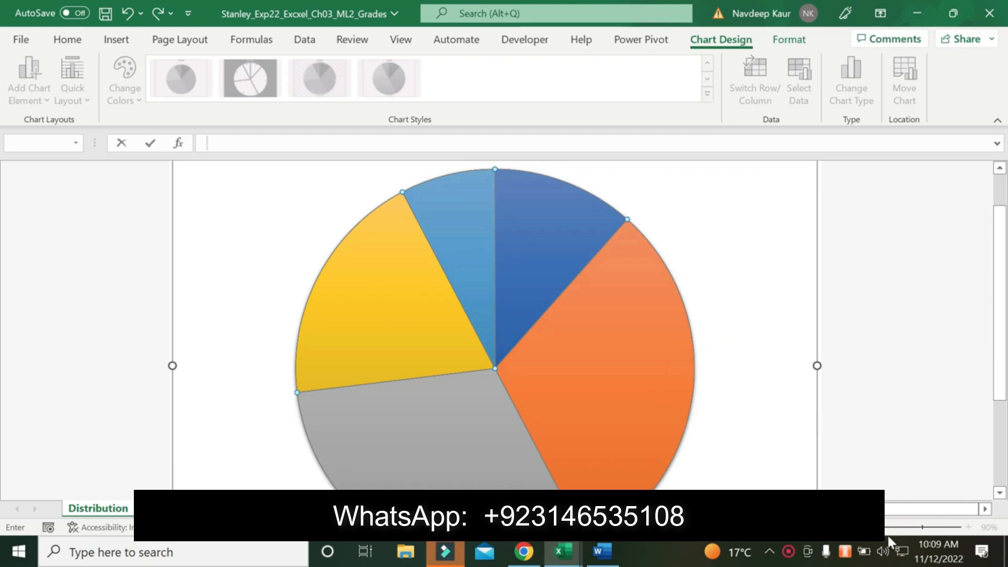
double_click(534, 261)
right_click(536, 262)
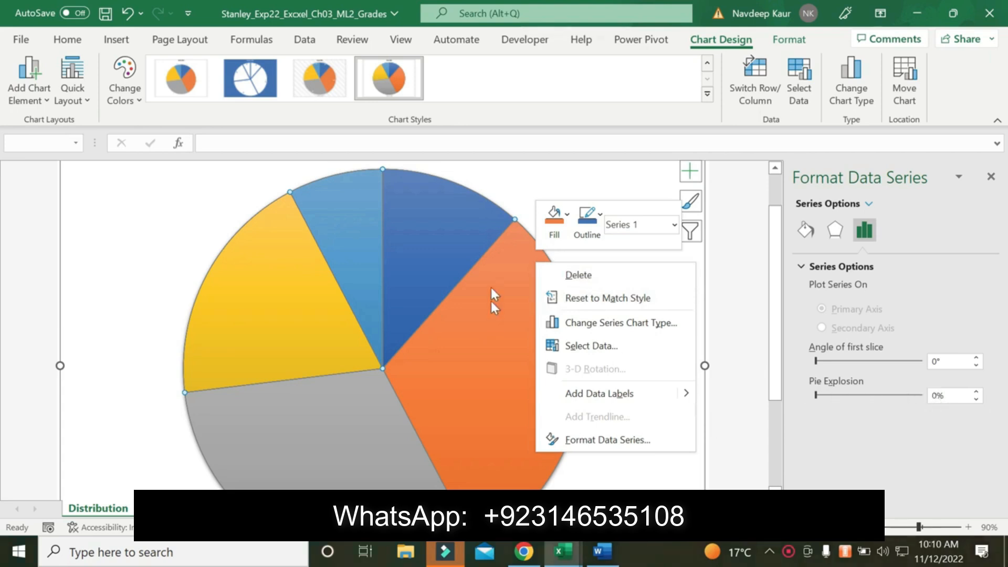
click(396, 172)
click(423, 203)
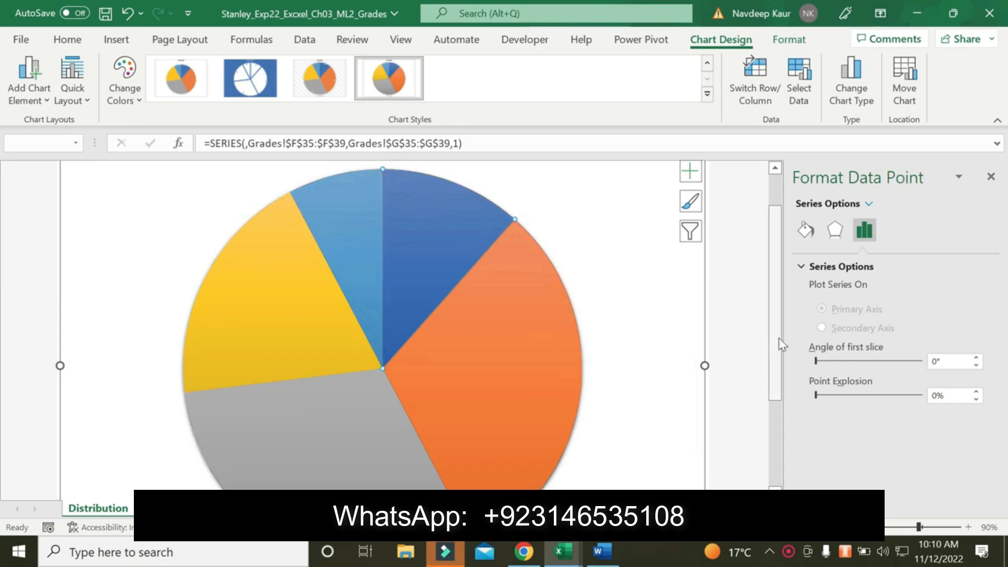
click(939, 395)
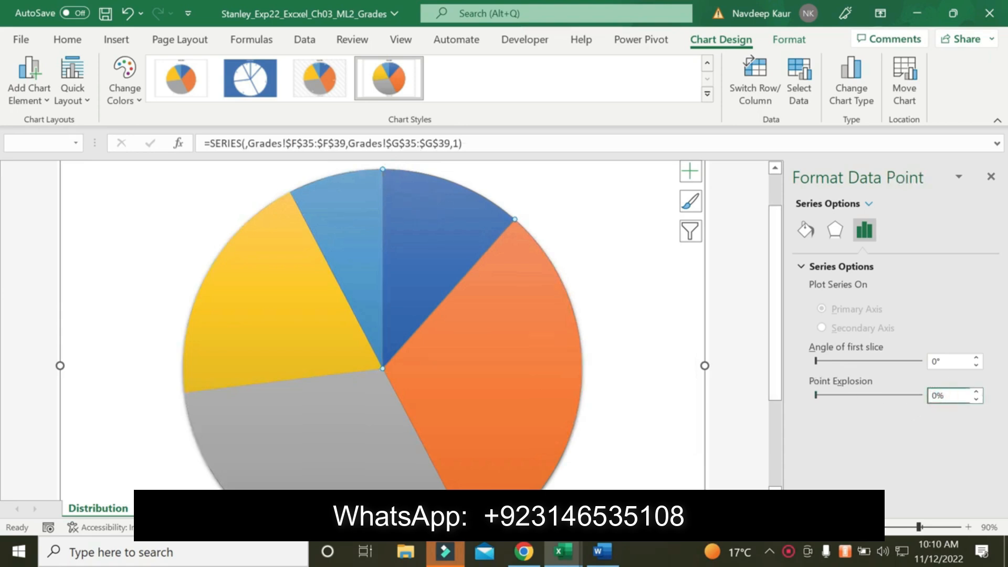
key(Return)
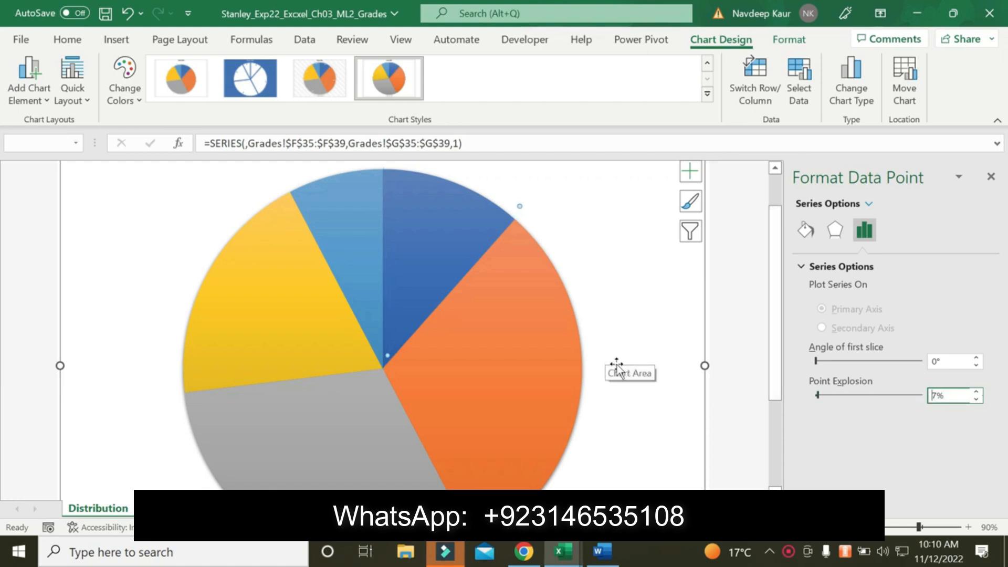
Check the slice color in the Word instructions and give the F grade slice in Excel a Dark Red solid fill
click(884, 530)
click(885, 530)
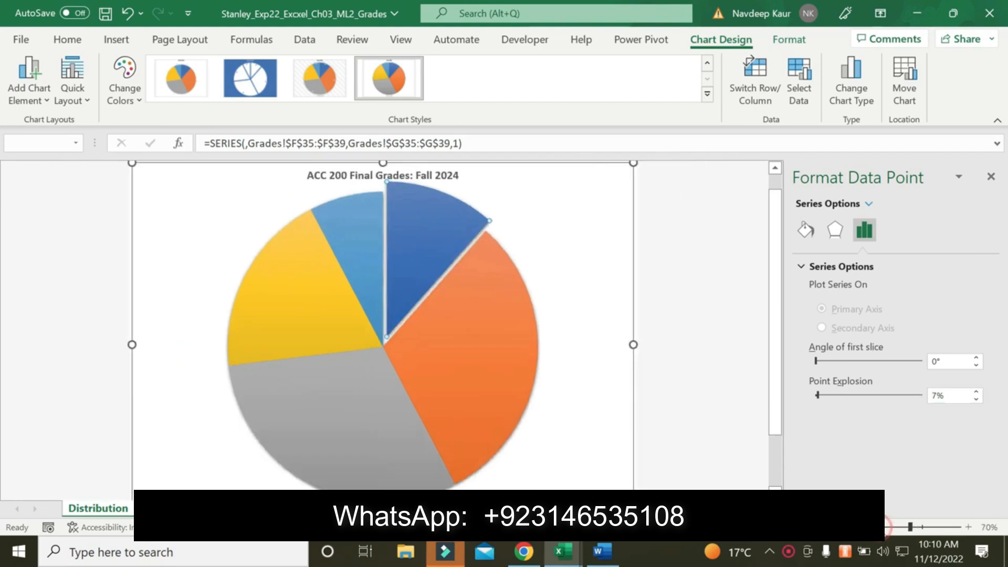
click(884, 530)
click(602, 552)
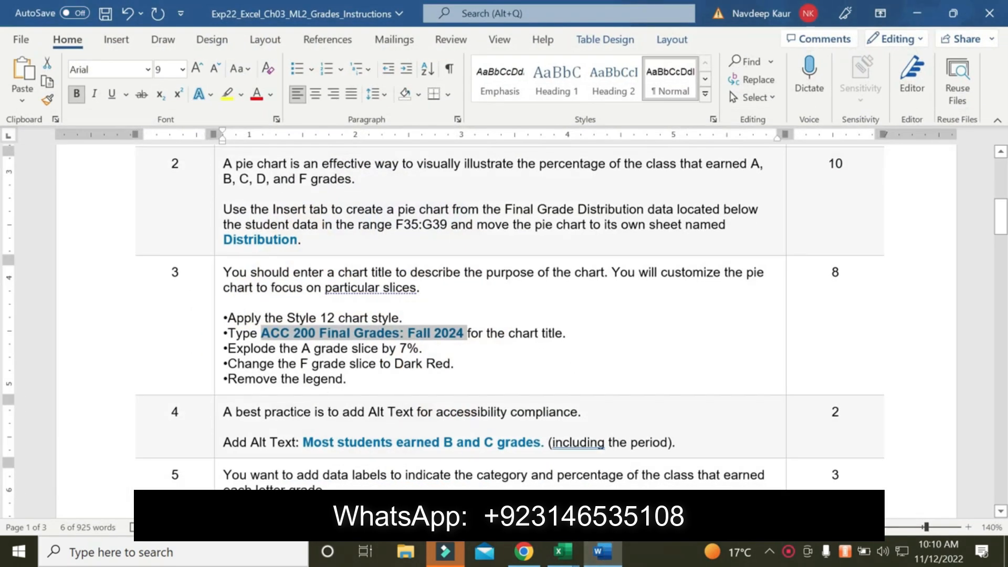
click(562, 552)
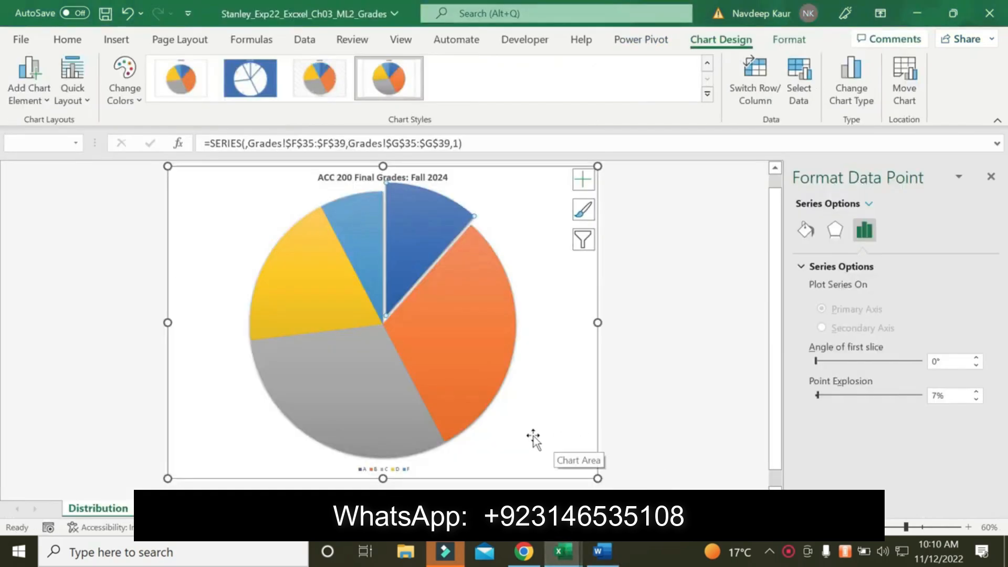
click(362, 241)
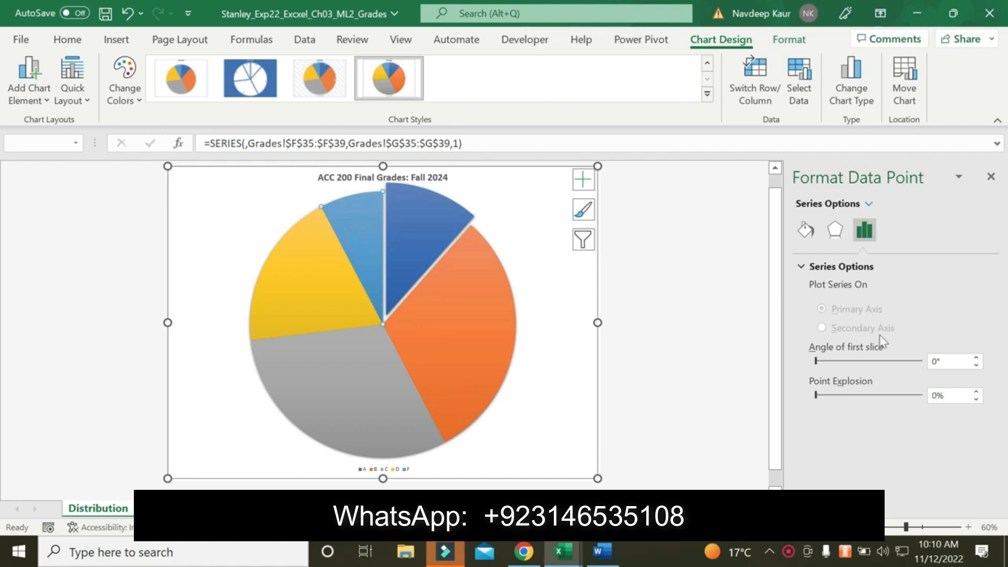
click(834, 230)
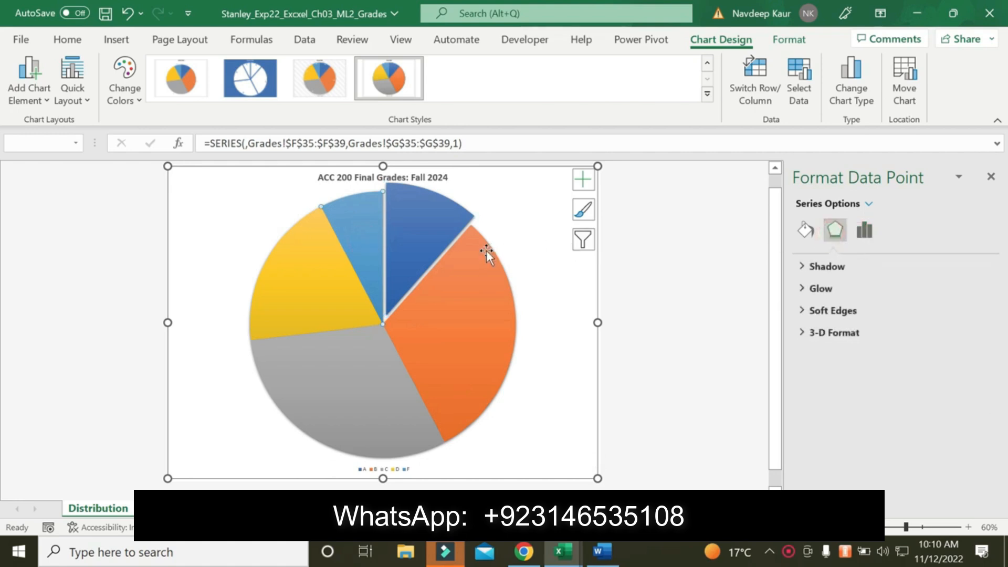
click(804, 230)
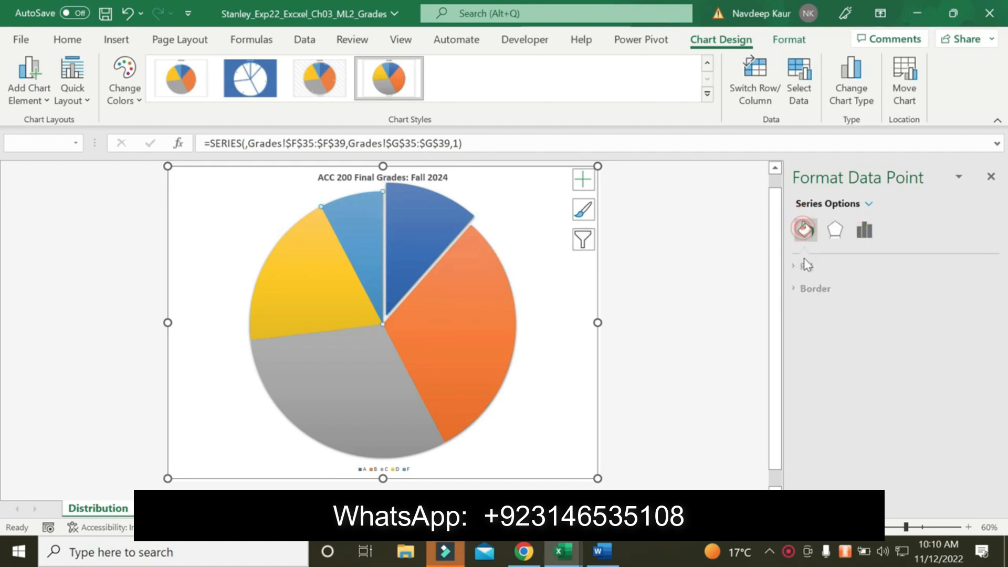
click(803, 267)
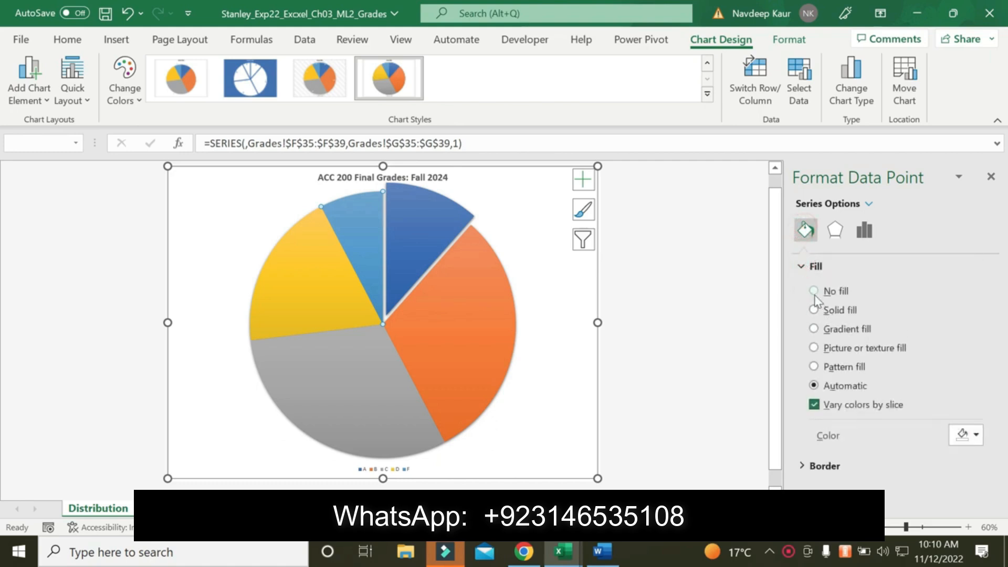
click(814, 310)
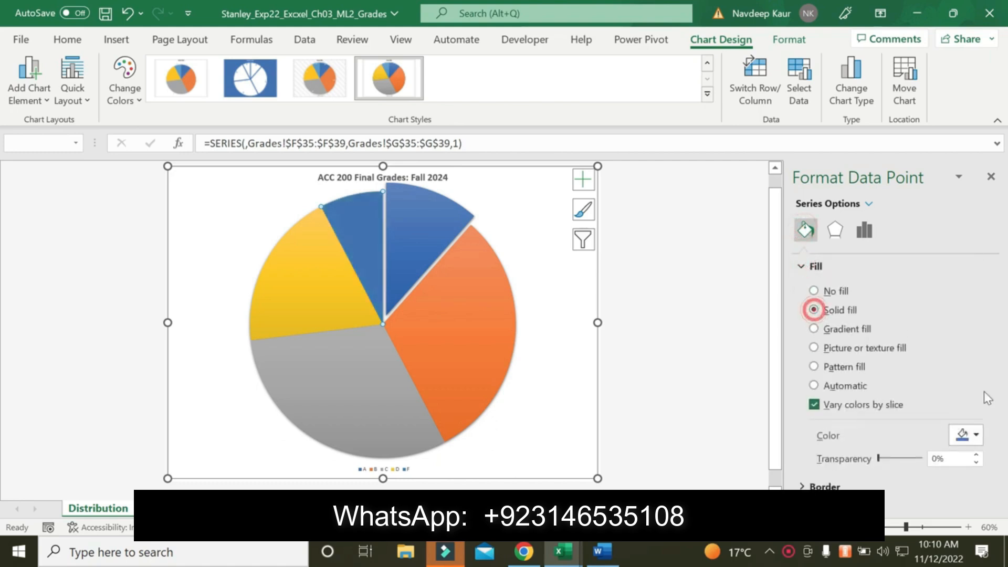
click(976, 435)
click(874, 393)
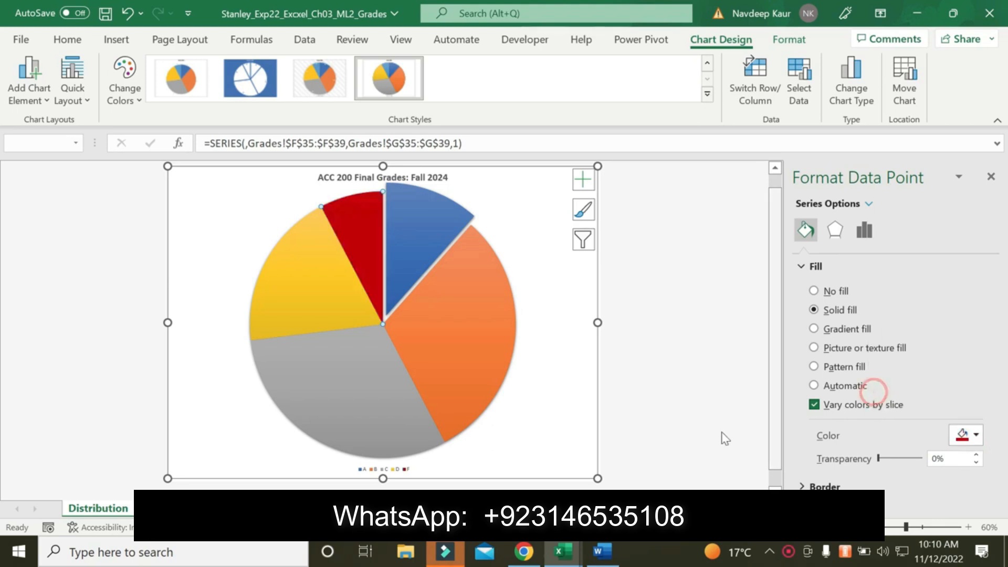
Check the legend requirement in the Word instructions and remove the legend from the Excel pie chart
click(600, 552)
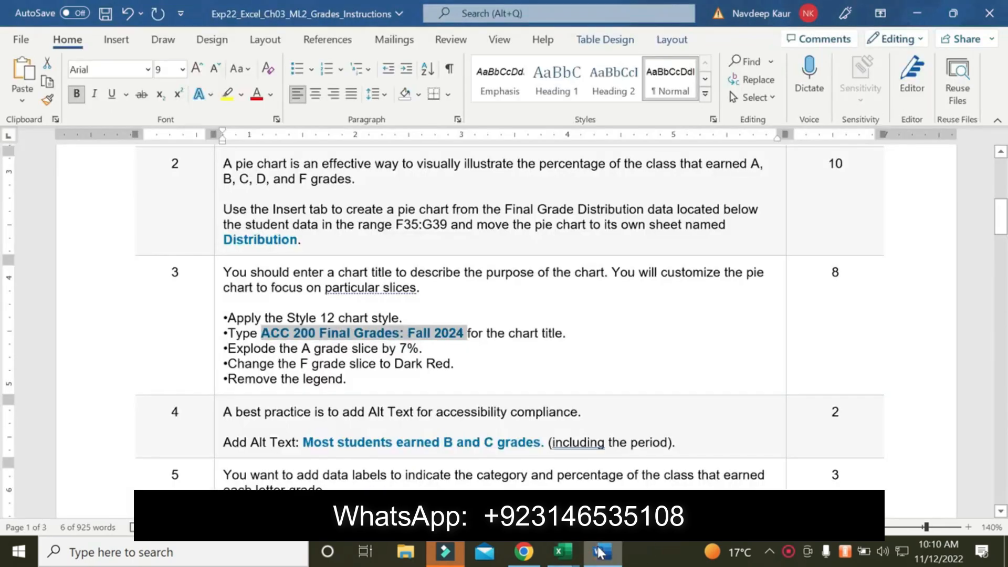
click(562, 551)
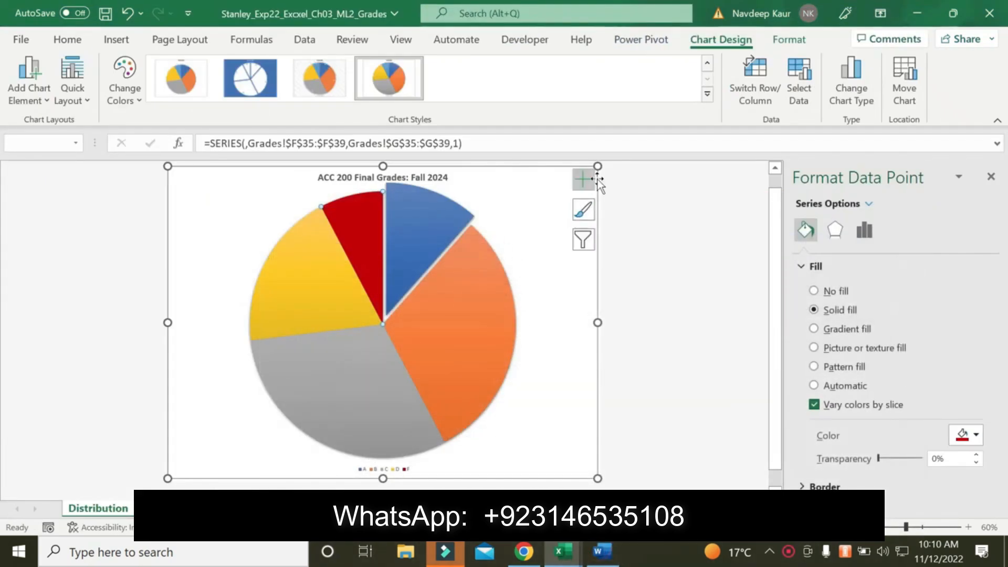
click(596, 177)
click(583, 179)
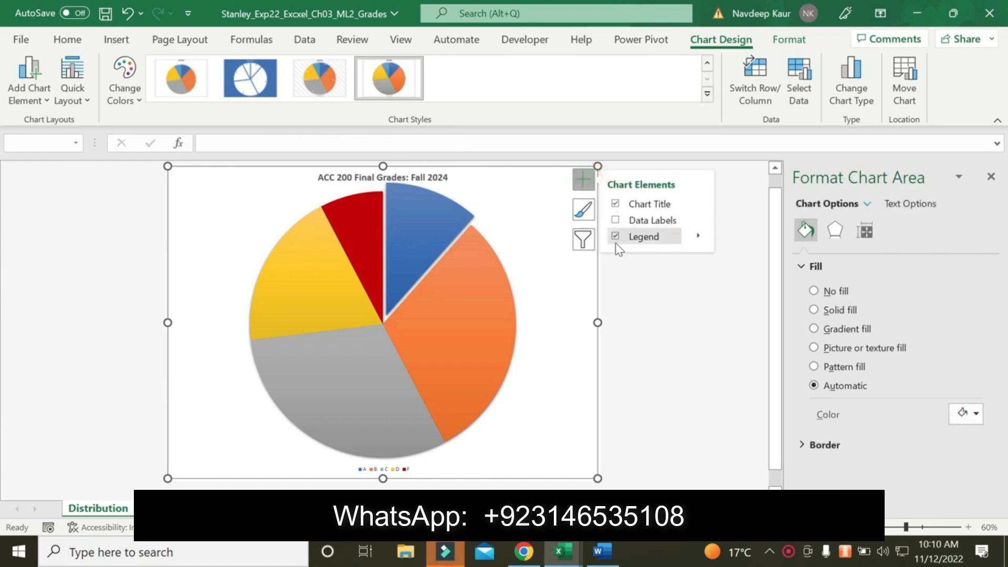
click(616, 239)
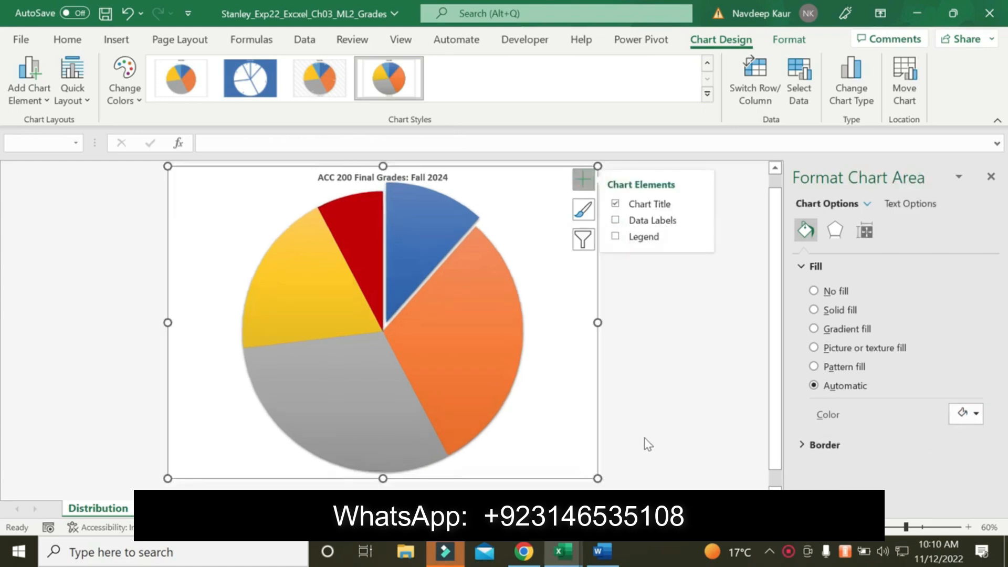
Switch to the Word instructions, highlight the step 4 Alt Text line in yellow and copy its sentence "Most students earned B and C grades."
click(617, 550)
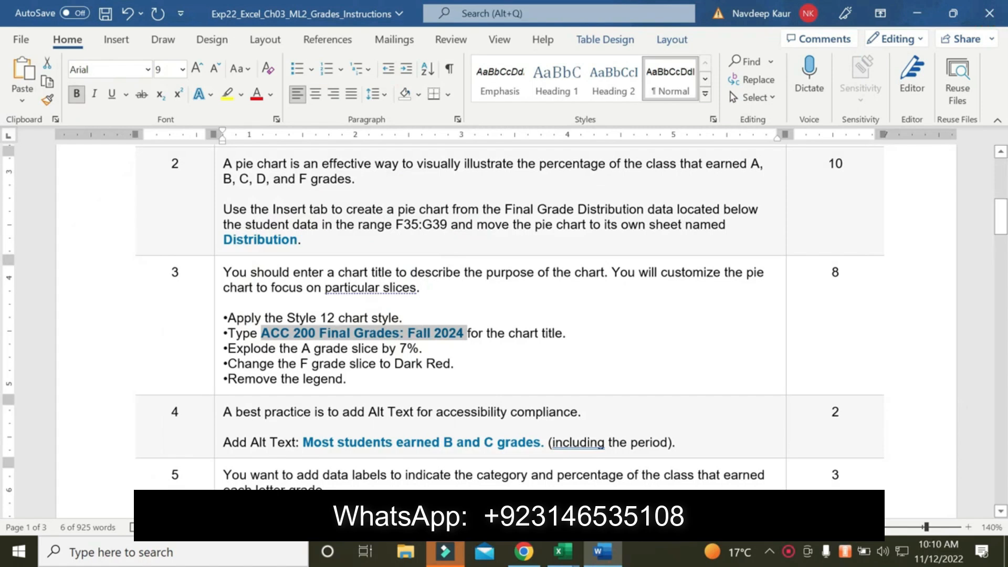
scroll(504, 325, down, 2)
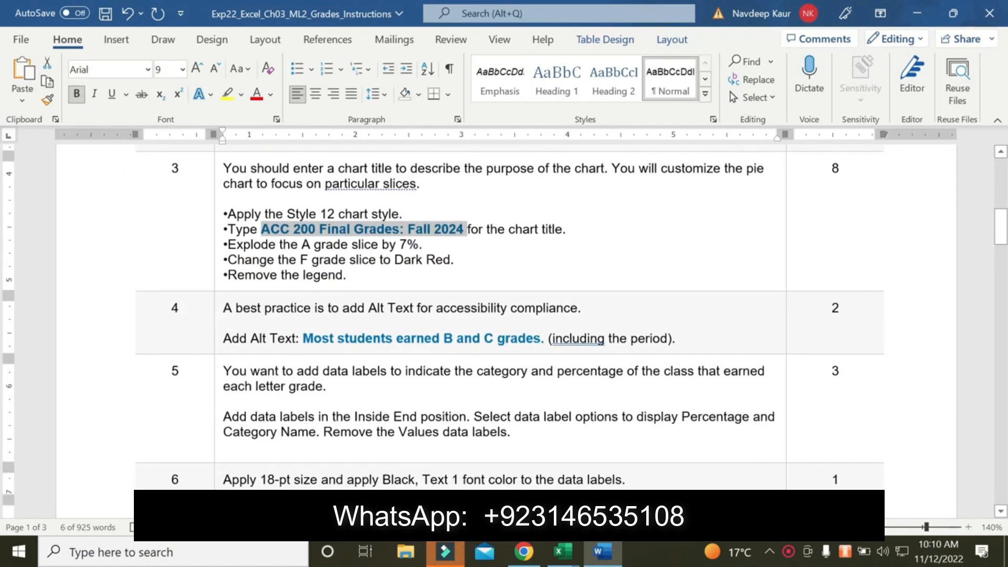
drag(223, 338, 675, 338)
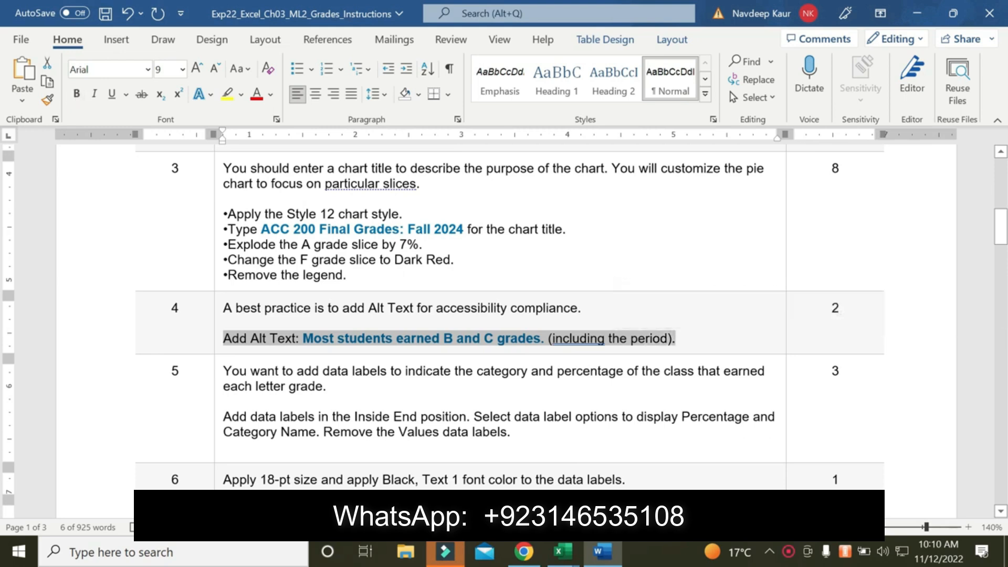
click(227, 94)
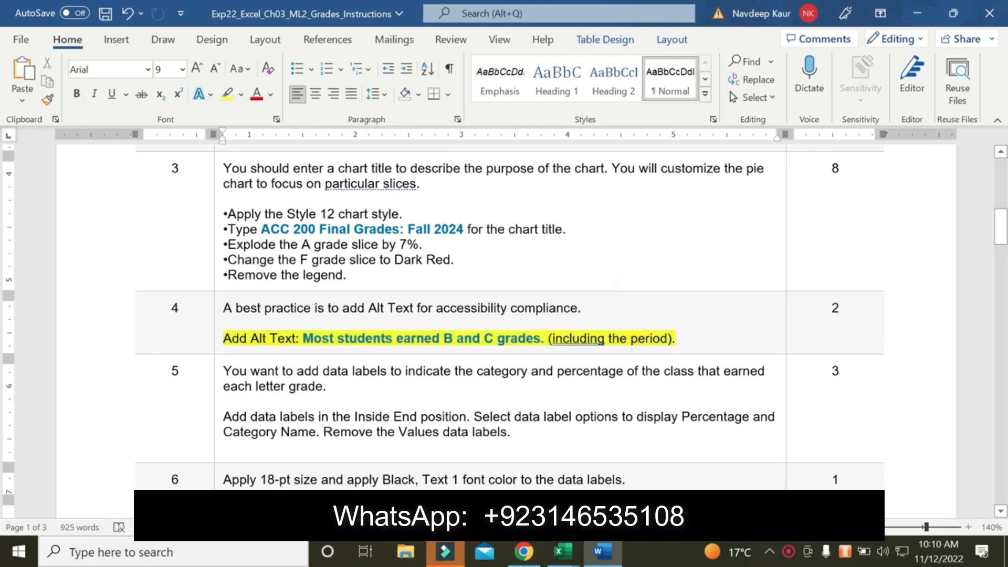
drag(303, 338, 541, 339)
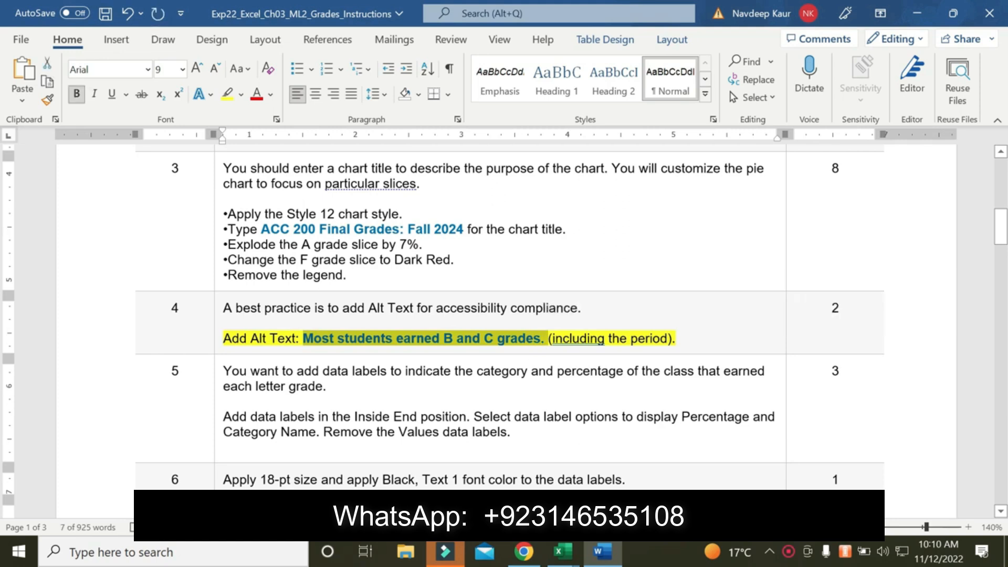
Give the Excel pie chart the alt text "Most students earned B and C grades." and save the workbook
click(563, 551)
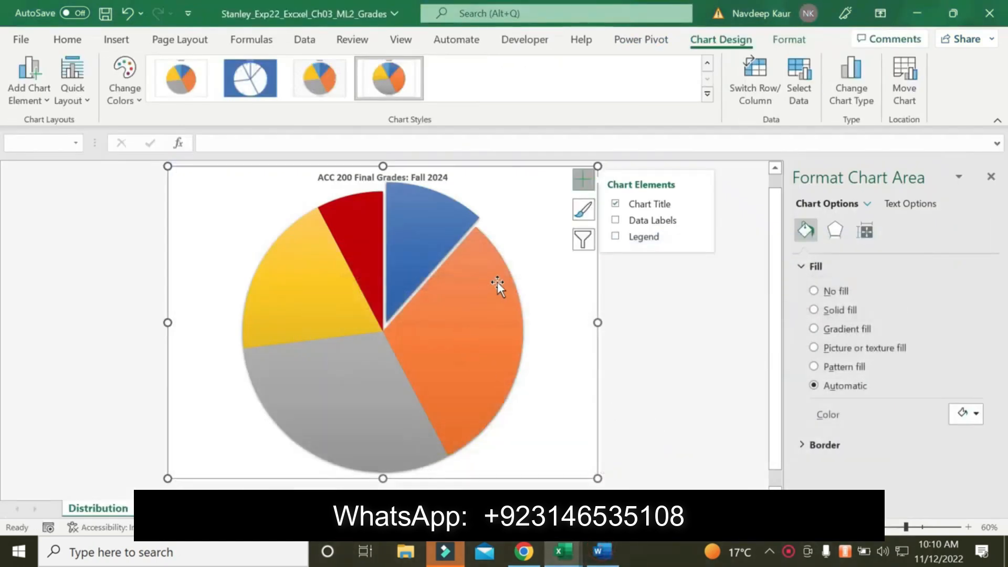
right_click(512, 186)
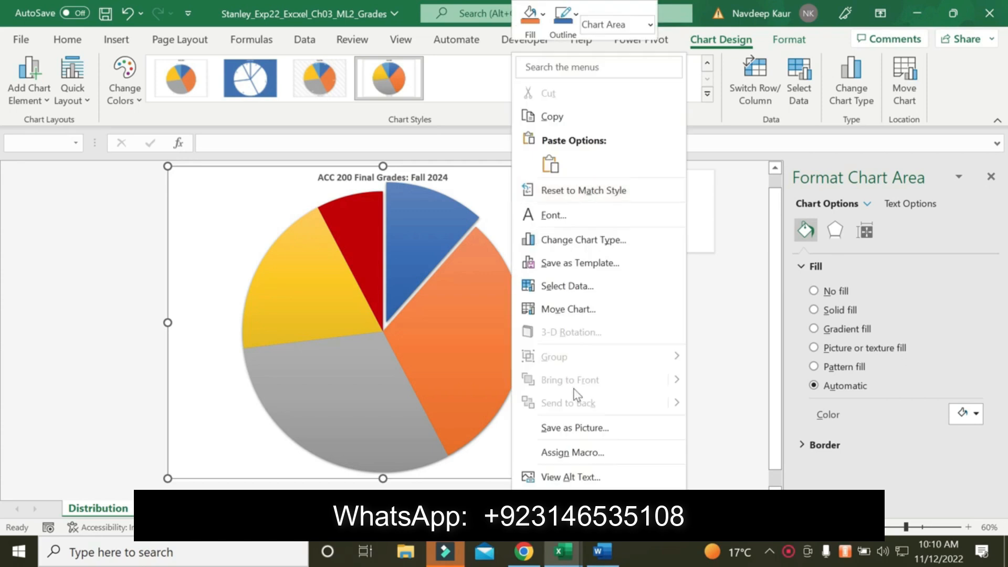
click(574, 472)
text(Most students earned B and C grades.)
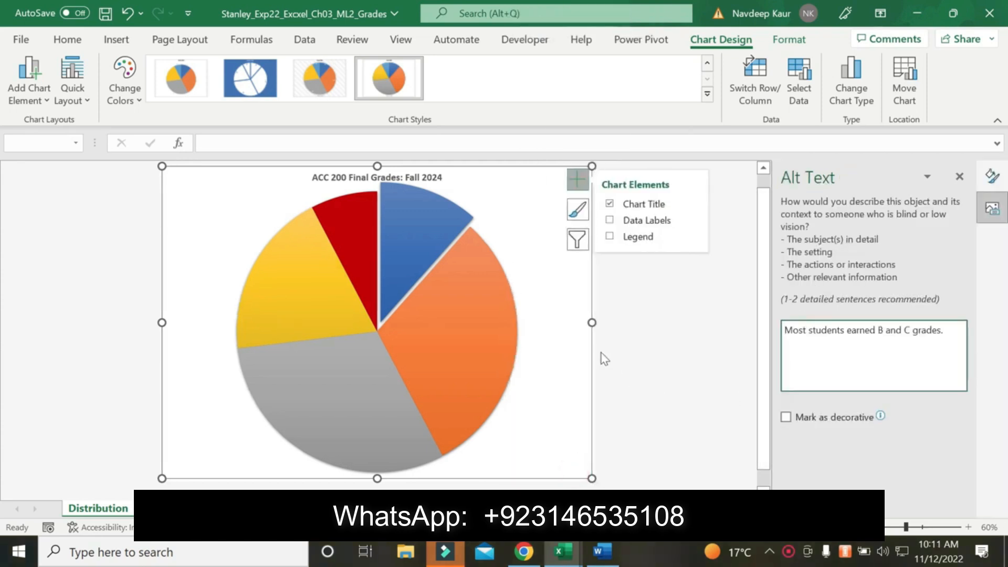
key(BackSpace)
click(105, 14)
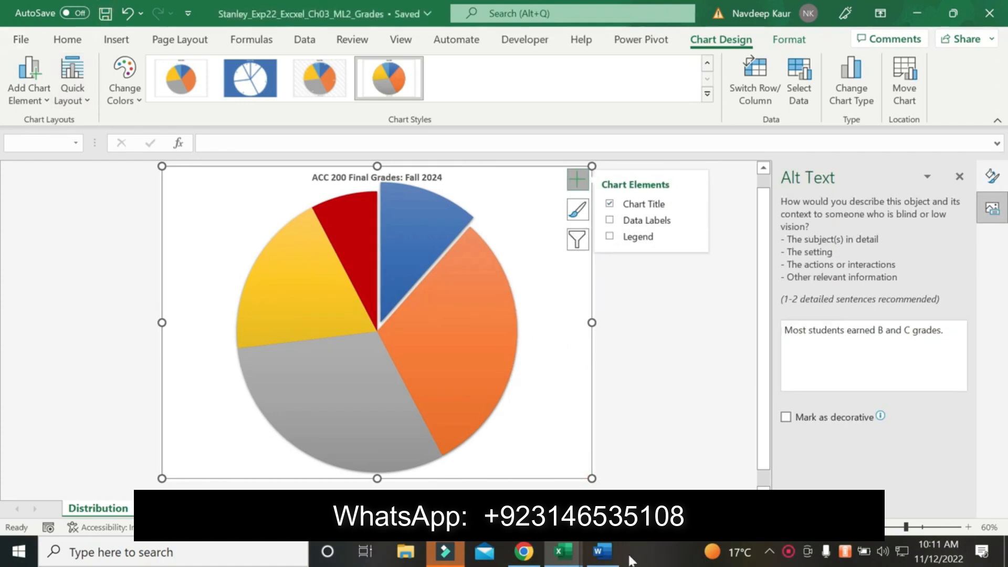
In the Word instructions, remove the highlighting from the step 4 Alt Text line and highlight the step 5 data labels paragraph in yellow
click(602, 551)
scroll(525, 368, down, 1)
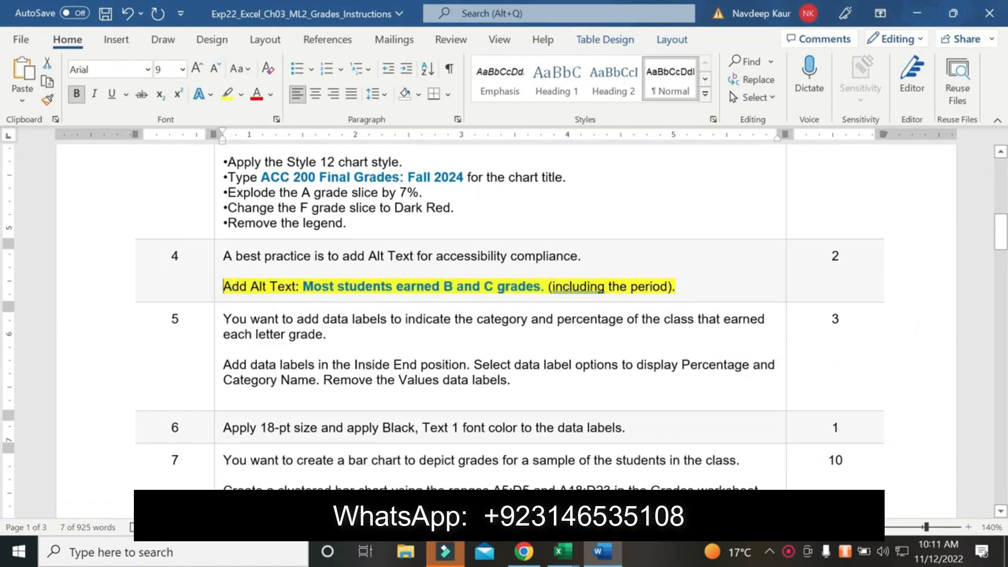
triple_click(226, 286)
click(227, 94)
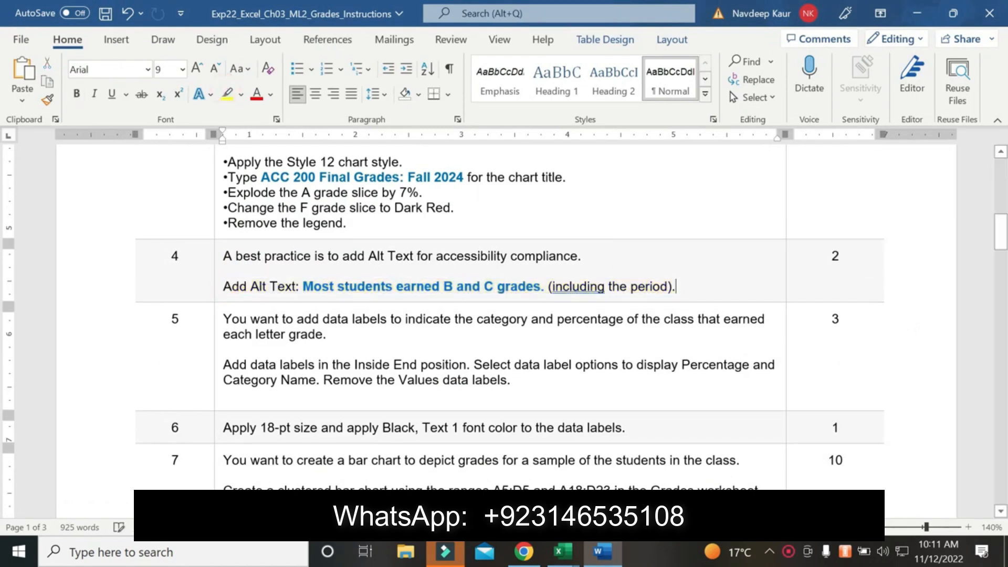
drag(223, 365, 511, 380)
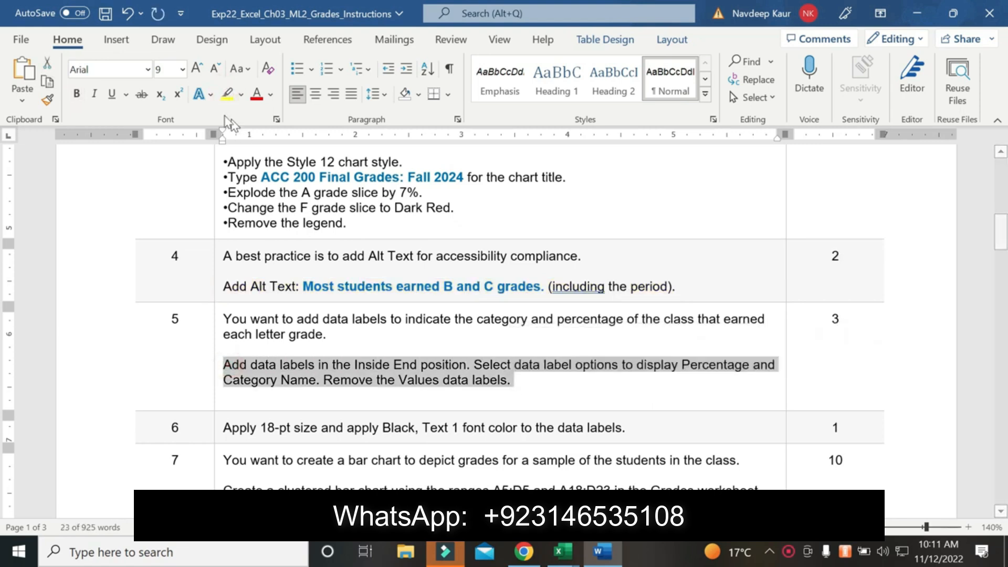
click(226, 95)
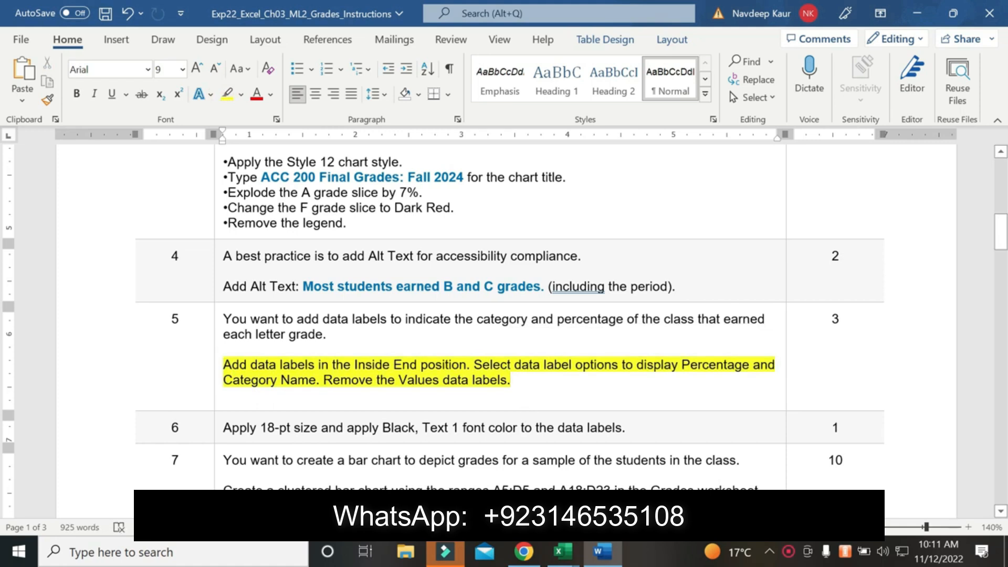
Switch to the Stanley grades workbook in Excel and add data labels to the pie chart in the Inside End position
mouse_move(561, 556)
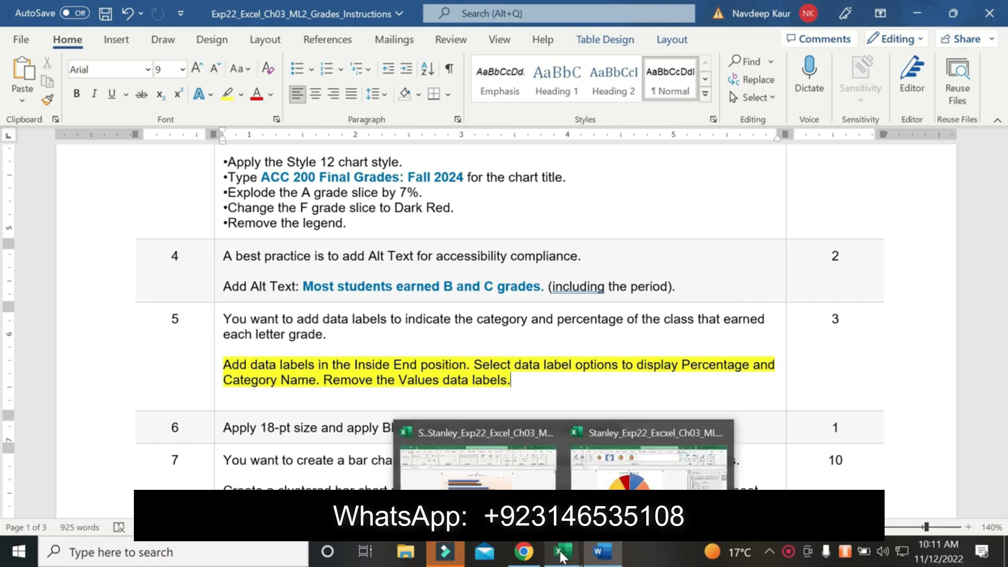
click(622, 472)
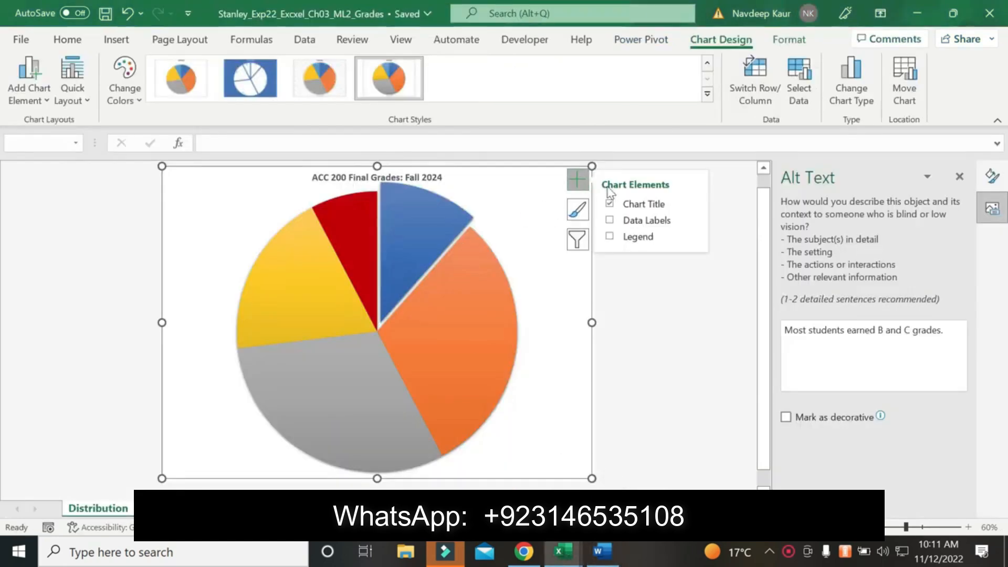
click(692, 219)
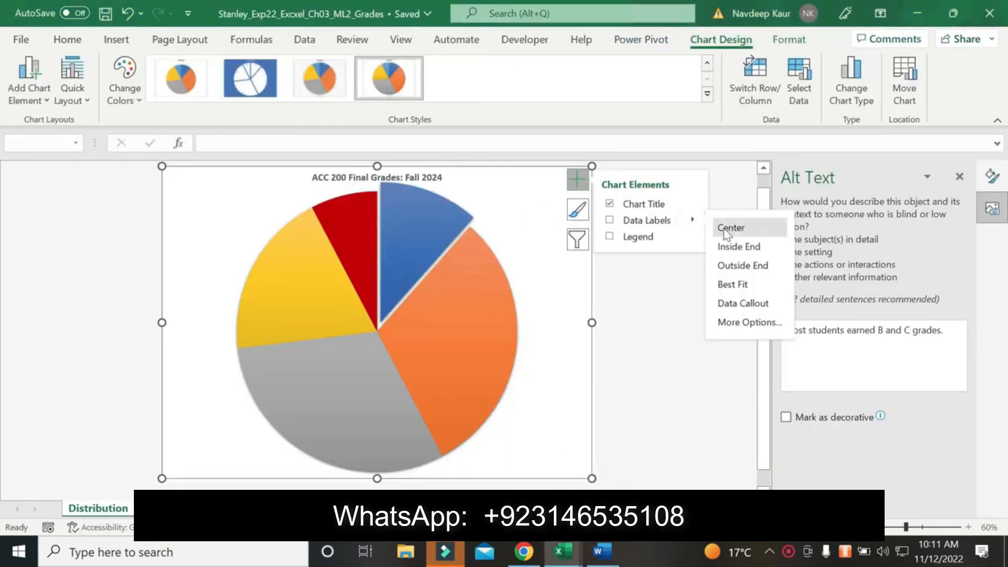
click(738, 247)
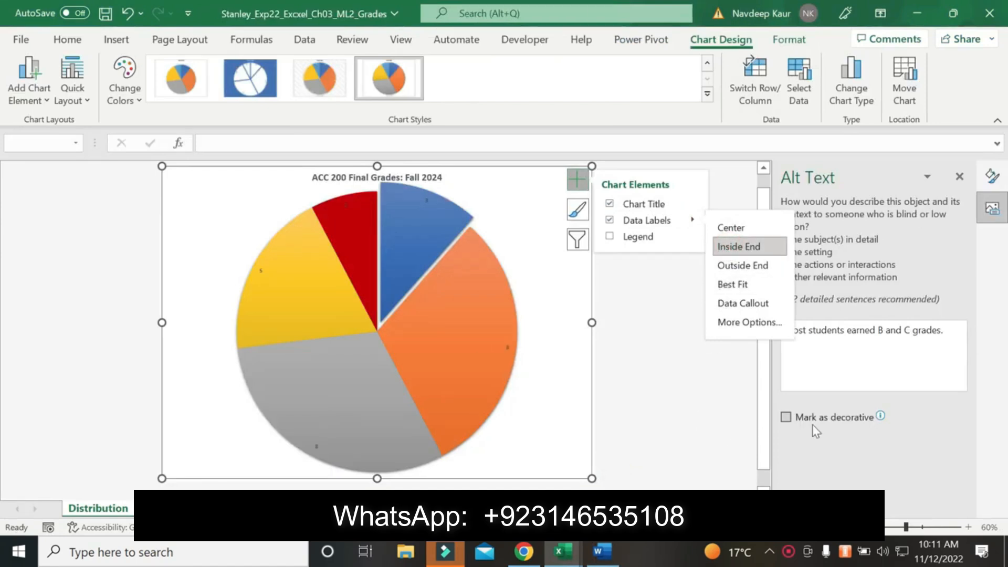
Try to turn off the values in the pie chart's data labels
click(422, 197)
click(425, 199)
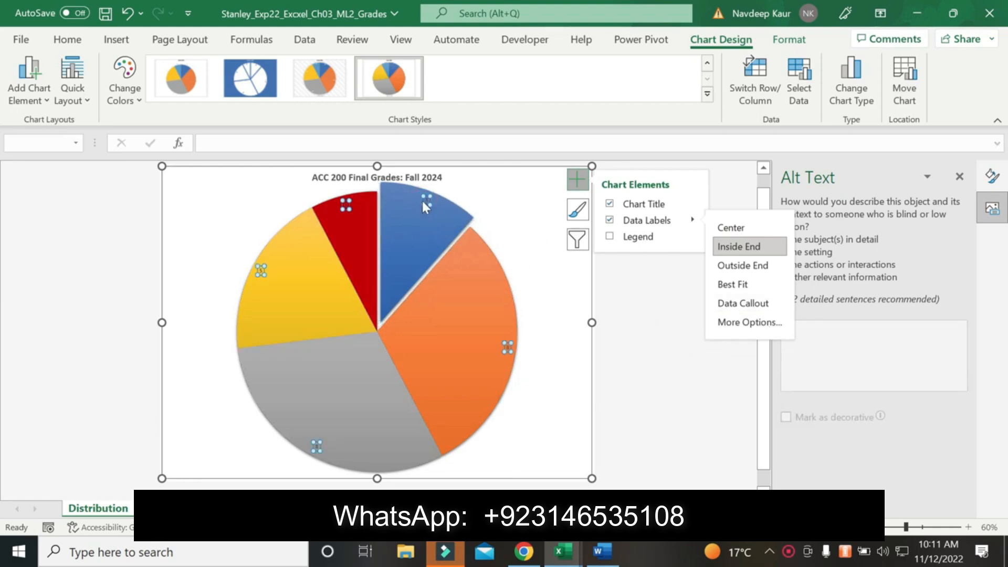
right_click(423, 200)
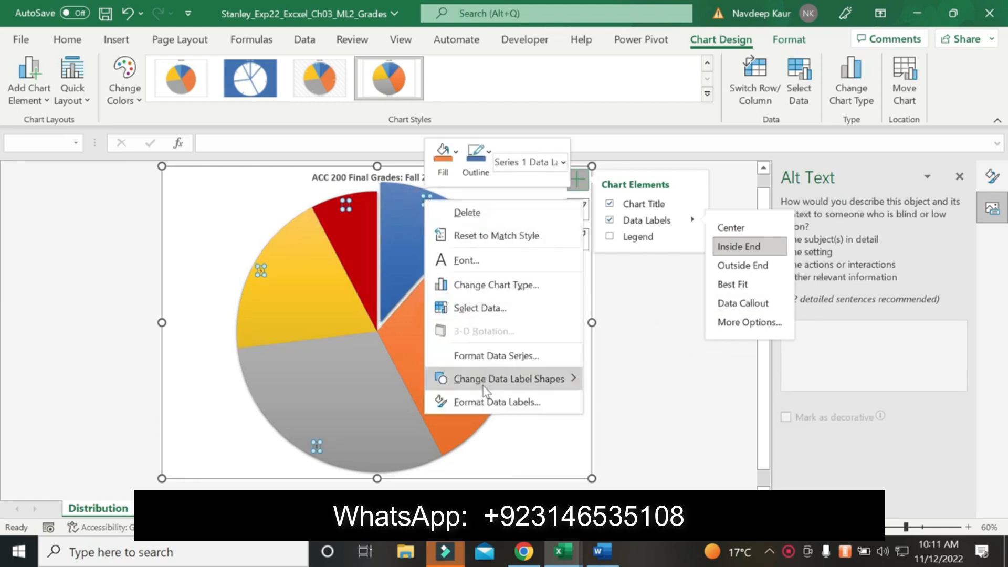
click(496, 402)
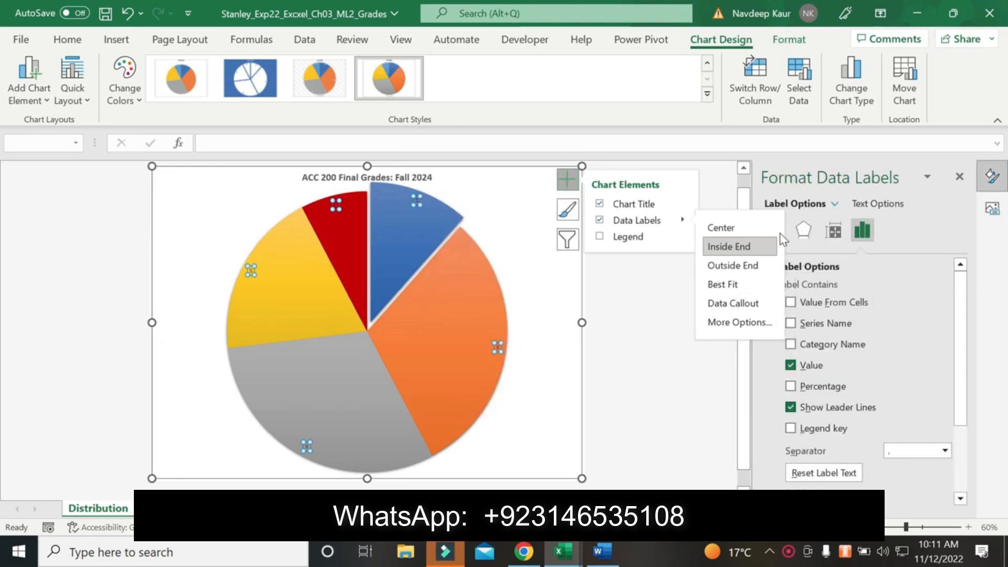
click(790, 366)
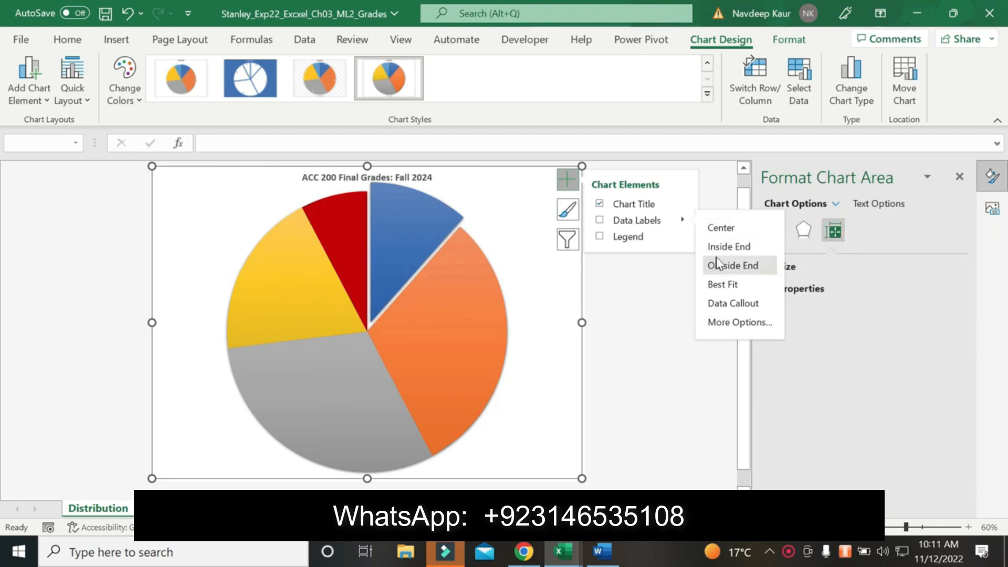
Add the pie chart's data labels again at Inside End, showing Category Name and Percentage without Value
click(728, 246)
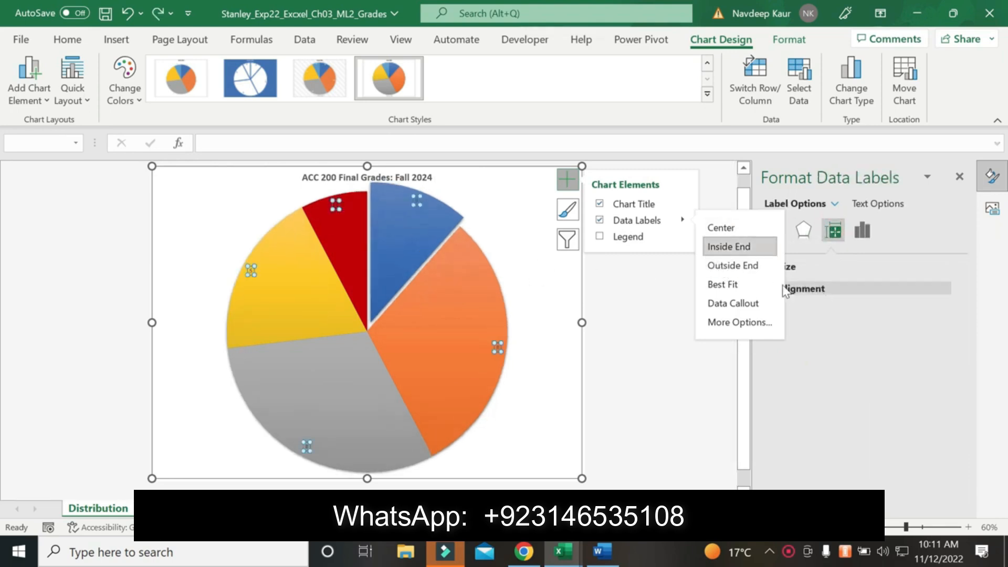
right_click(416, 205)
click(464, 402)
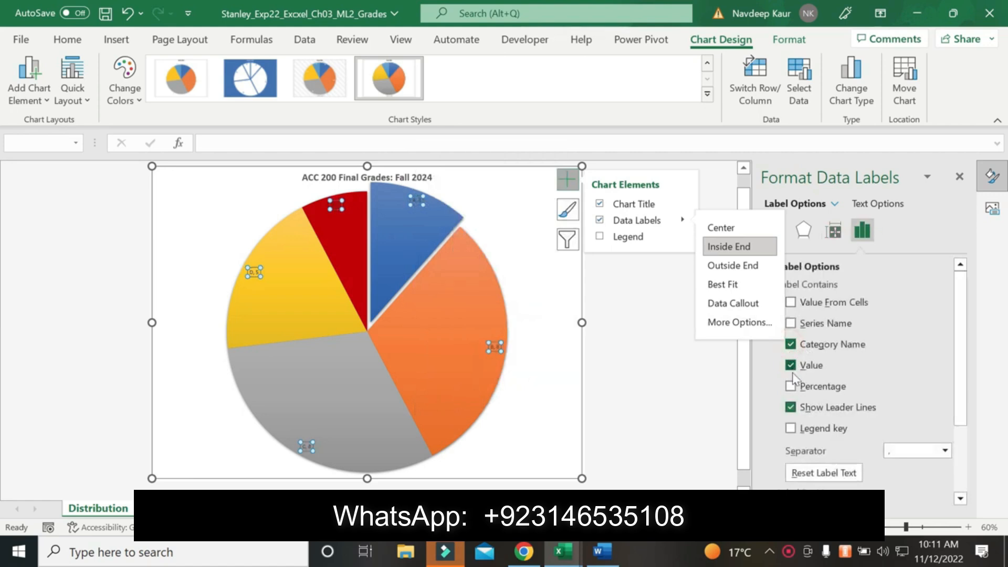
click(791, 366)
click(790, 386)
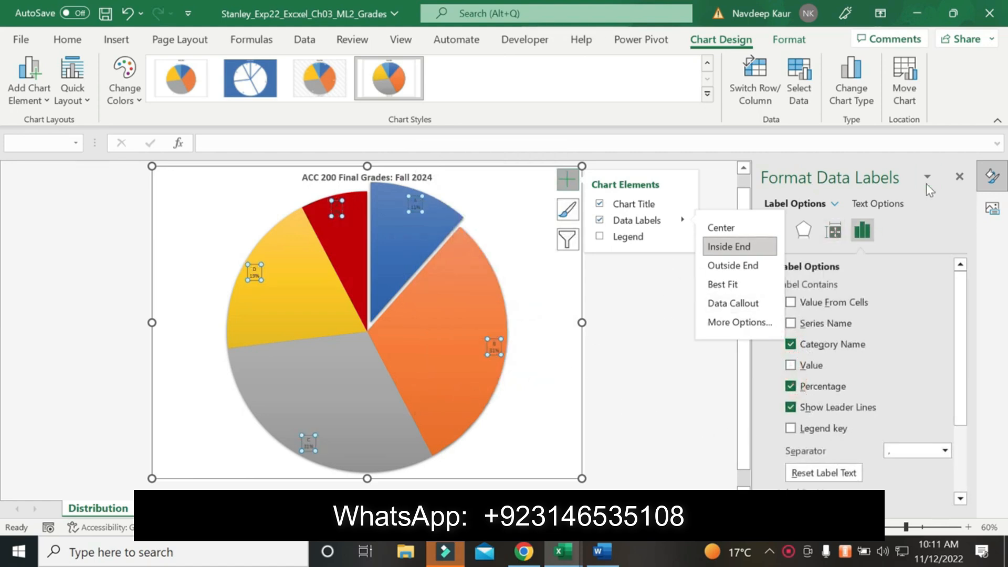
click(959, 176)
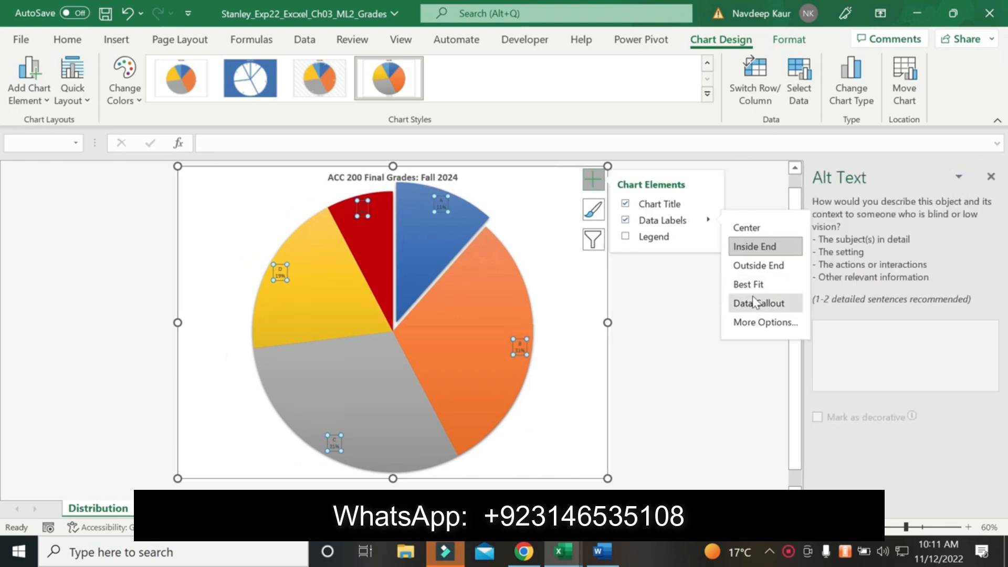
Switch to the Word instructions and remove the yellow highlighting from the step 5 data labels paragraph
click(602, 551)
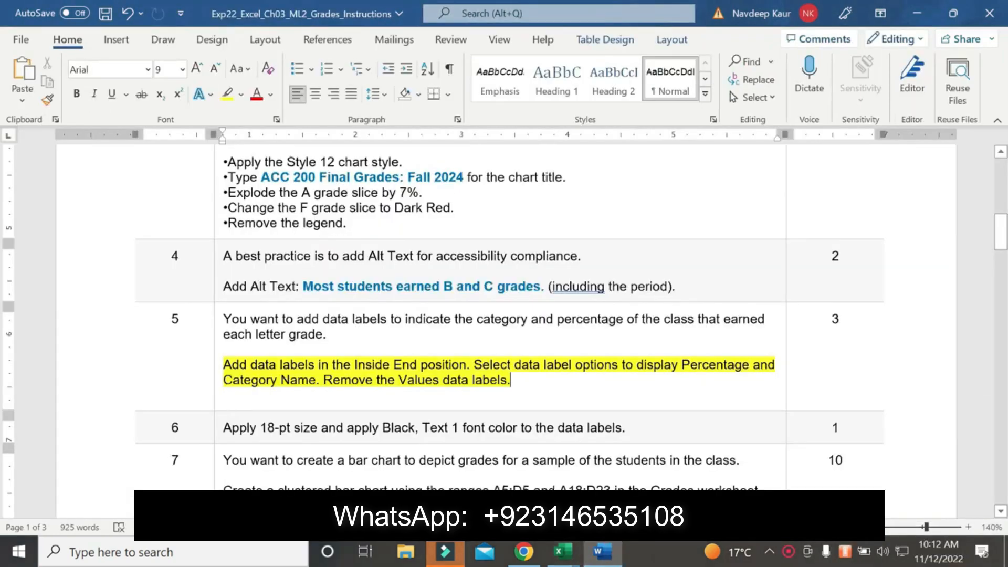
scroll(504, 315, down, 3)
drag(524, 282, 224, 261)
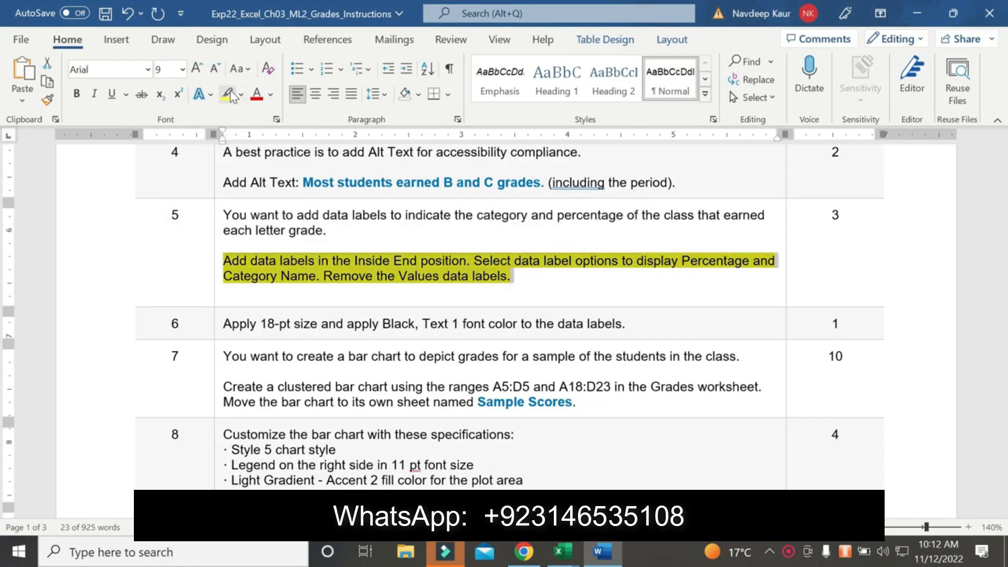
click(228, 94)
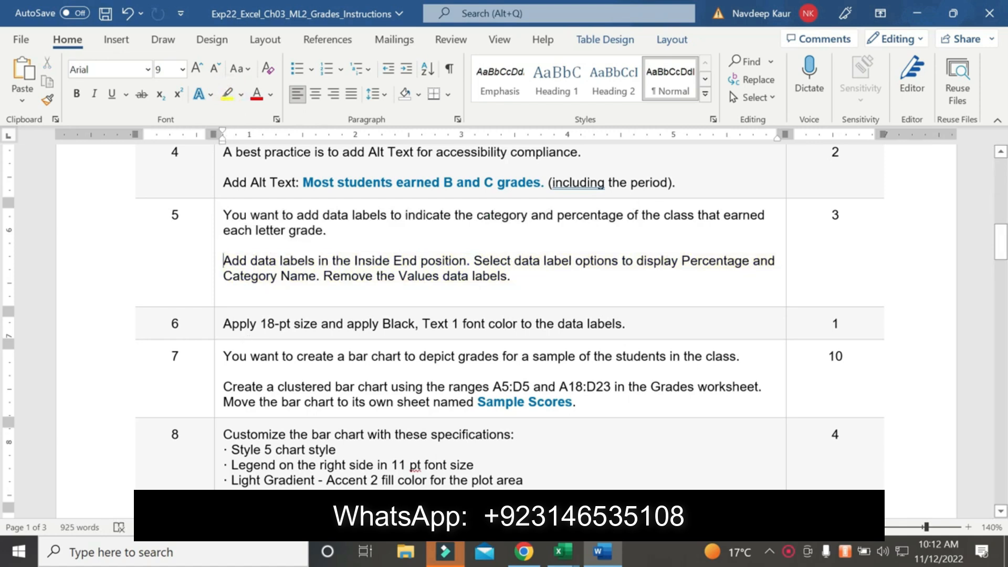
Switch to the grades workbook in Excel and format the pie chart's data labels as 18 pt in Black, Text 1
mouse_move(562, 551)
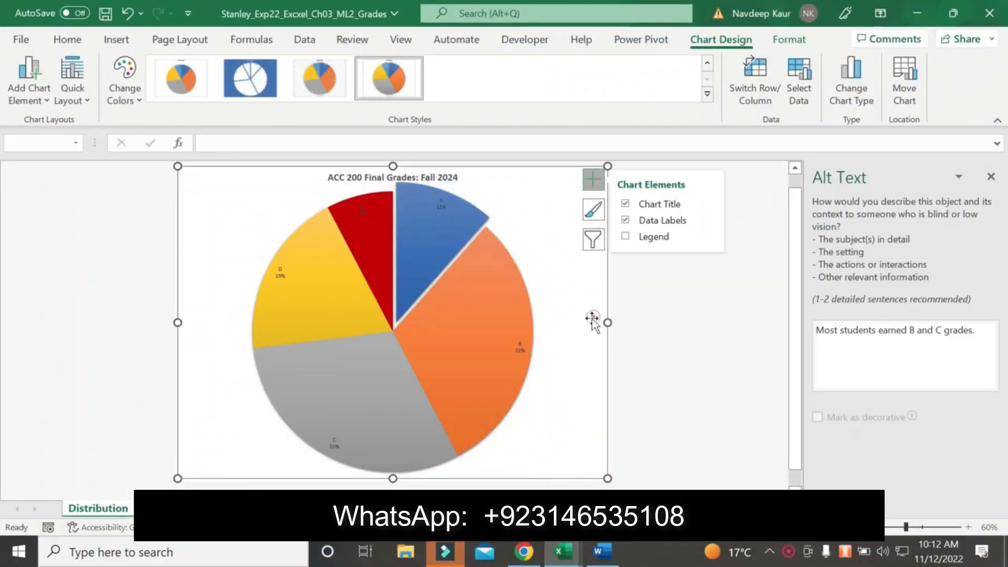
click(438, 205)
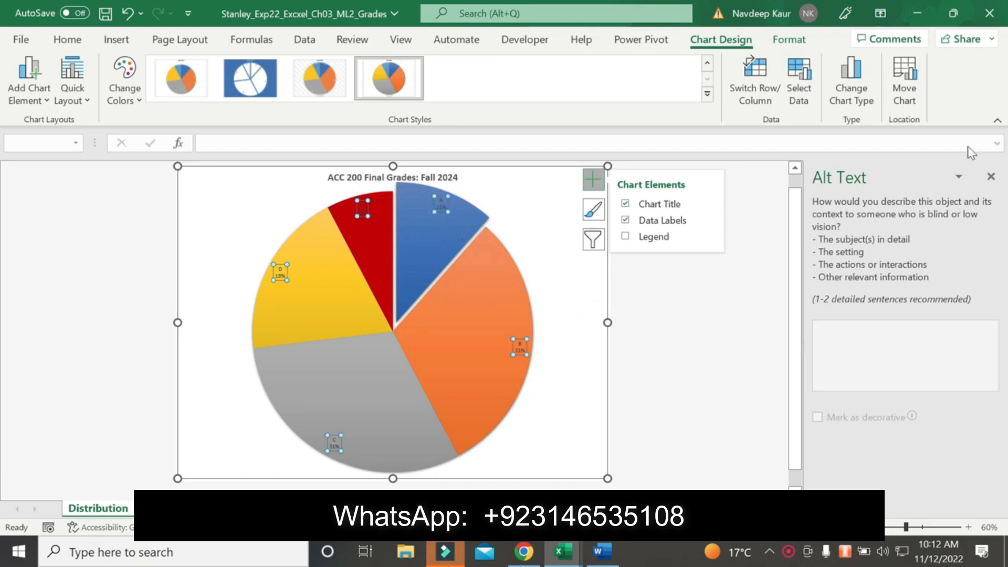
click(59, 36)
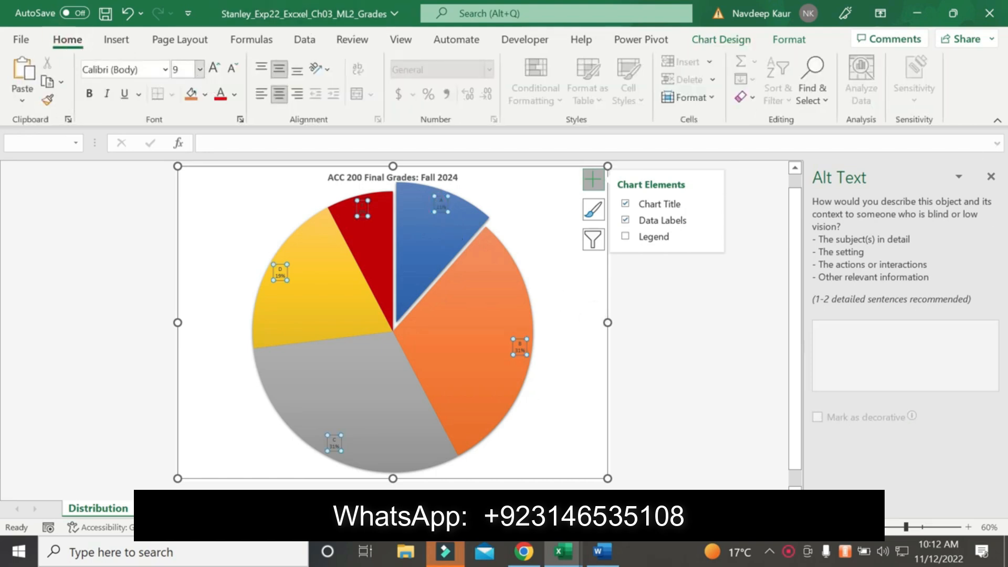
click(200, 70)
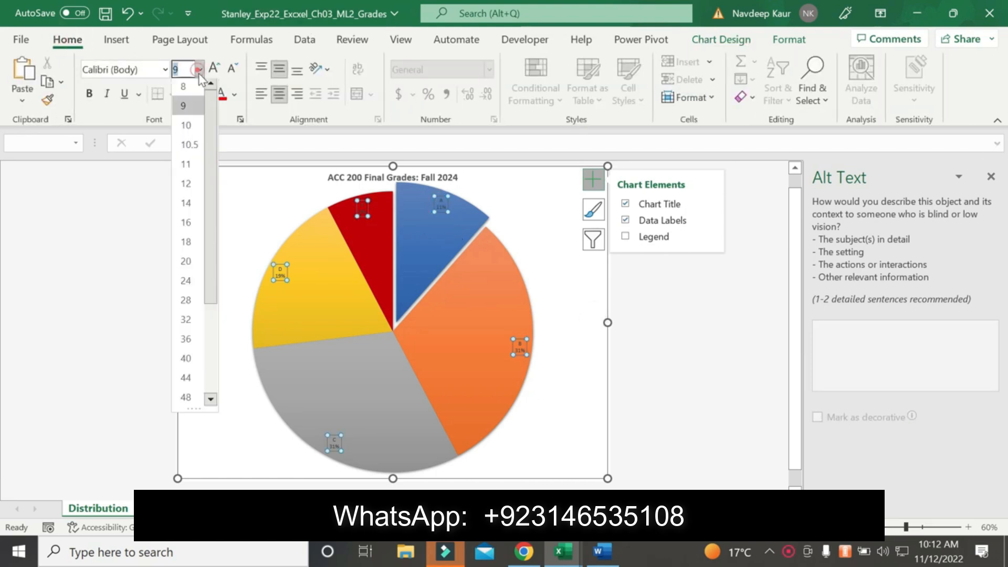
click(186, 246)
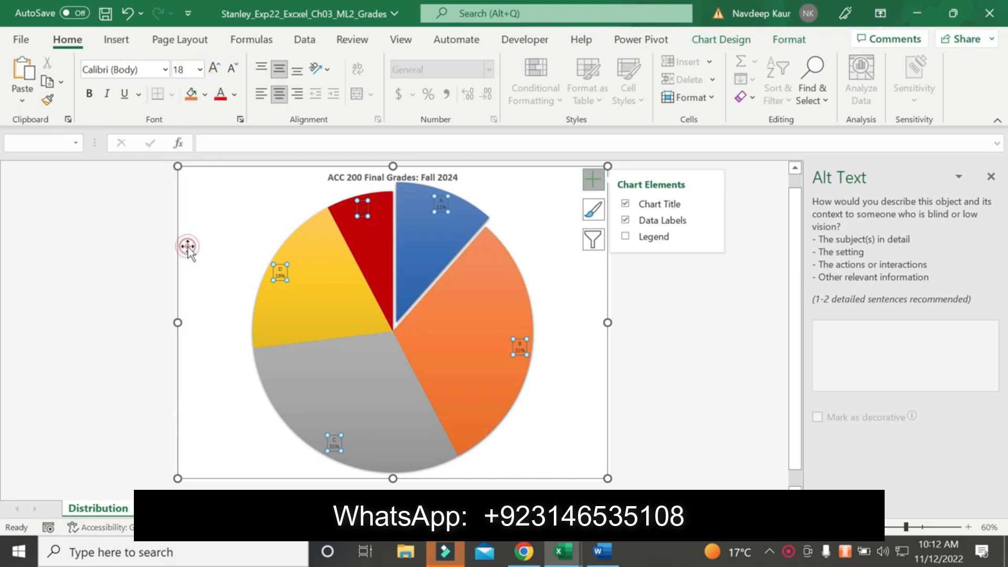
click(235, 94)
click(233, 158)
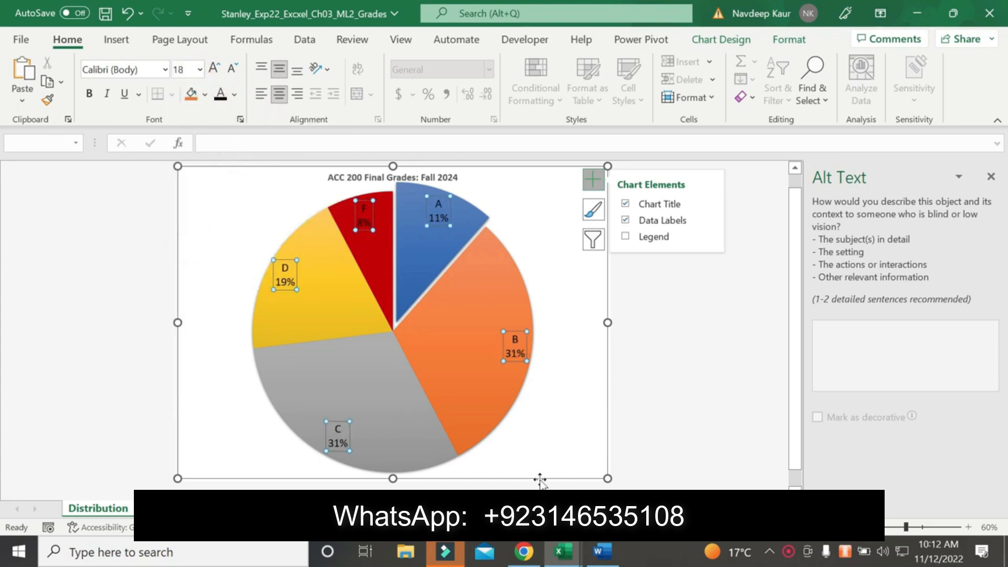
Switch to the Word instructions and highlight the step 7 clustered bar chart paragraph in yellow
click(598, 550)
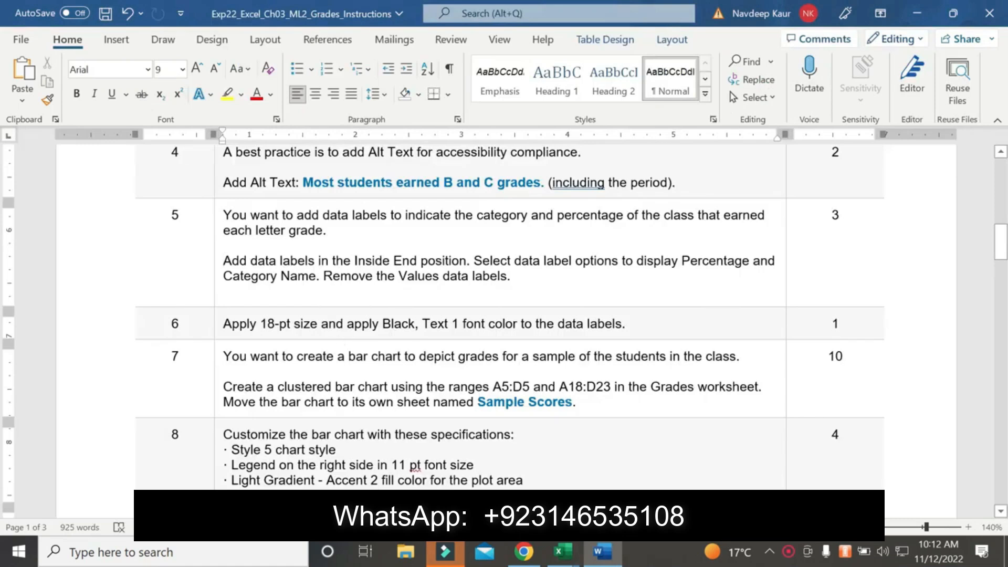
scroll(293, 345, down, 10)
scroll(292, 344, up, 6)
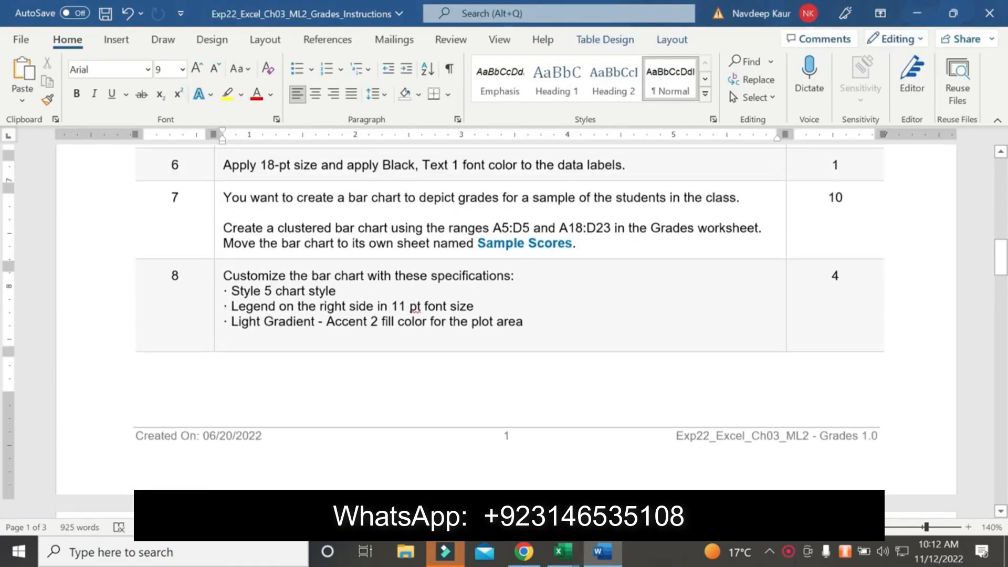
scroll(509, 315, up, 3)
scroll(509, 315, down, 2)
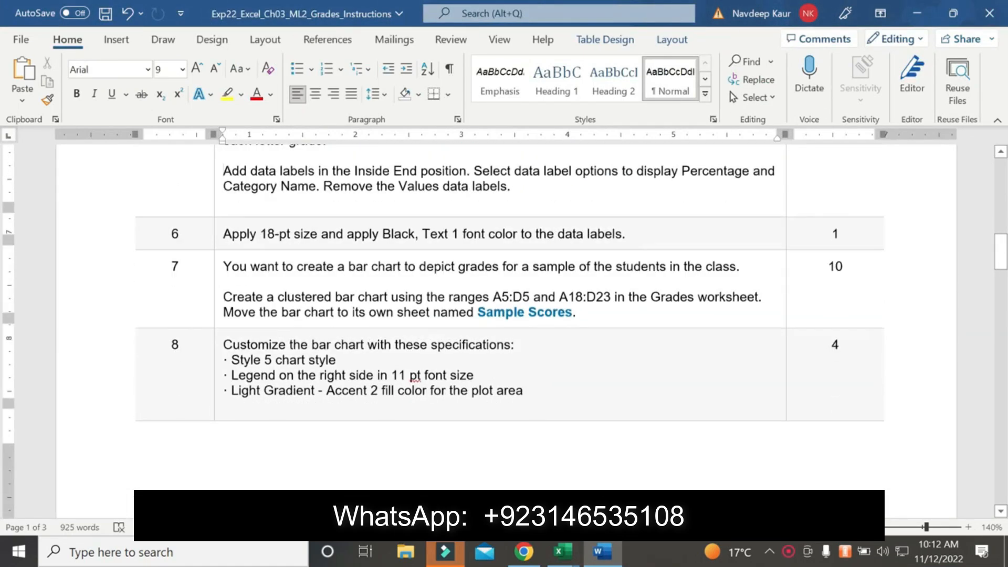
scroll(509, 315, down, 1)
drag(223, 282, 576, 297)
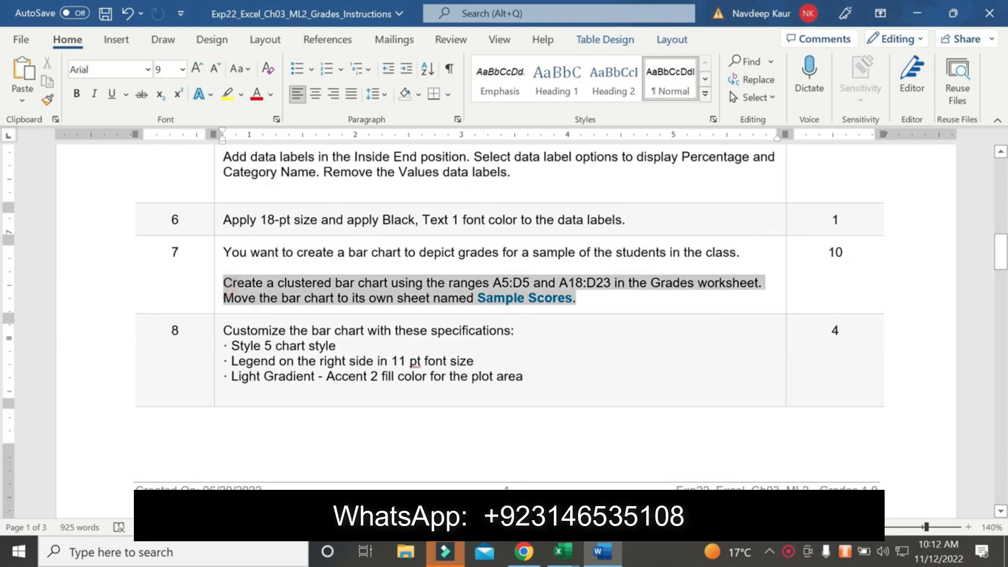
click(226, 93)
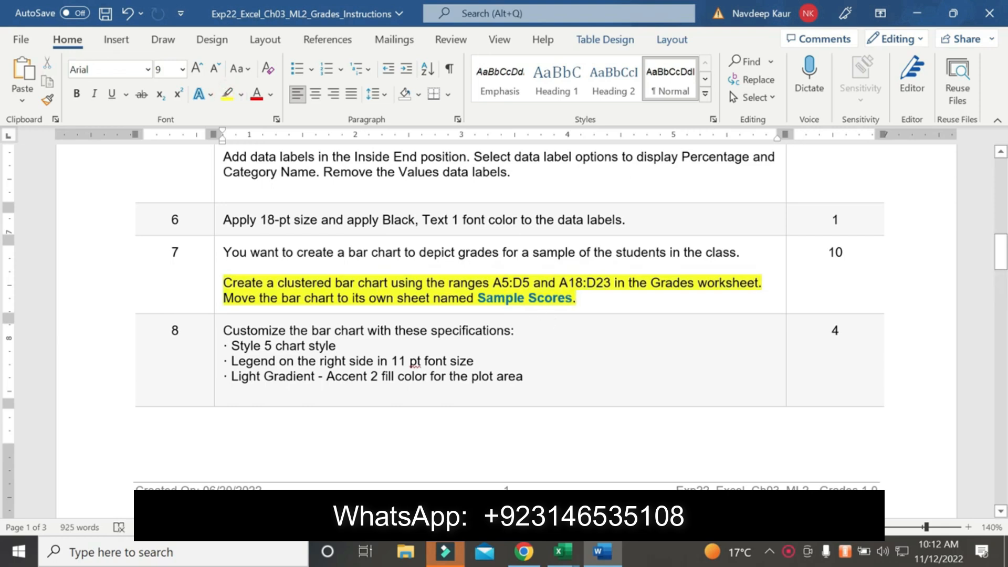
Copy the range reference A5:D5 from the step 7 instructions and use it to select those cells in the Grades worksheet
drag(493, 283, 531, 283)
key(ctrl+c)
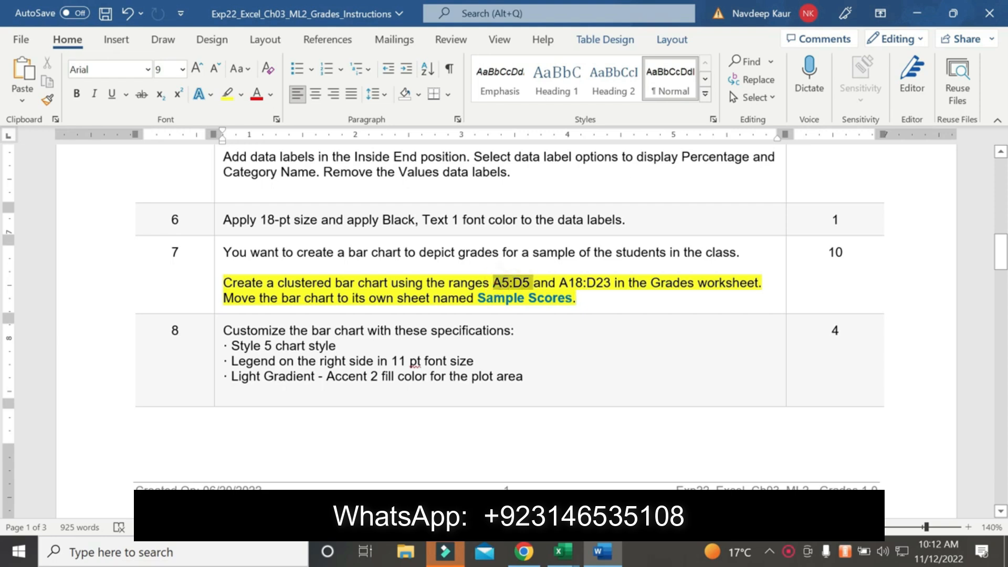
click(687, 486)
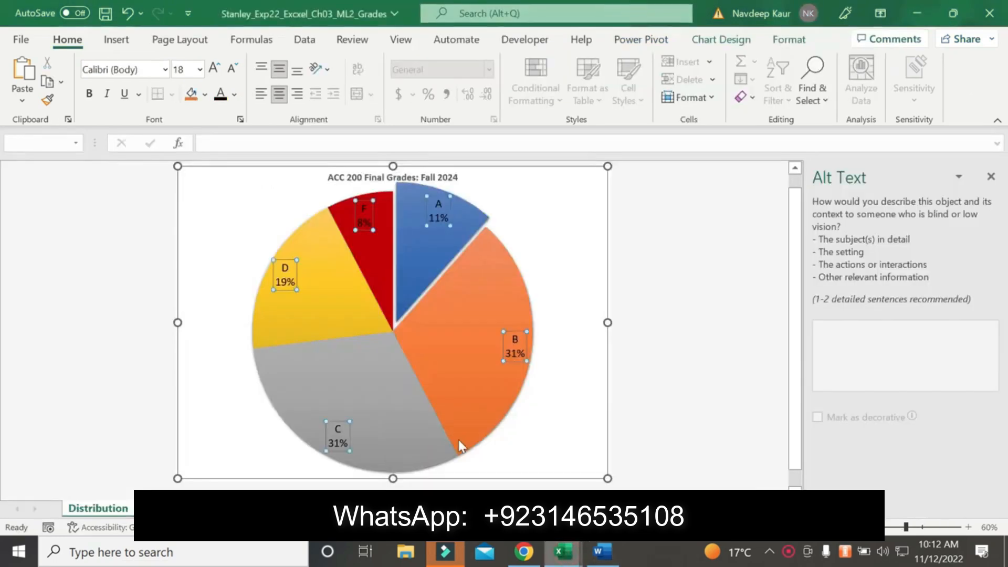
click(145, 511)
click(32, 141)
key(ctrl+v)
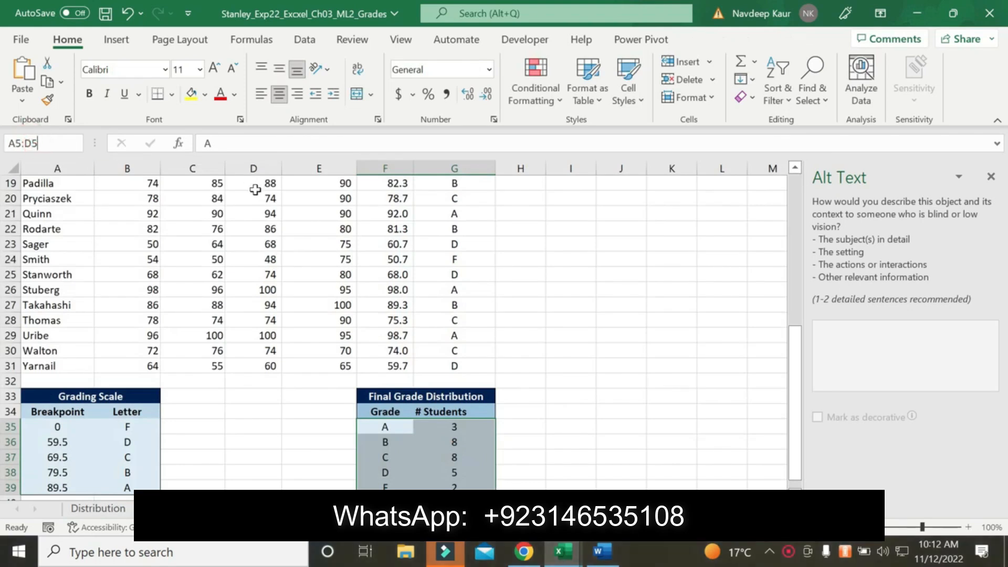
key(Return)
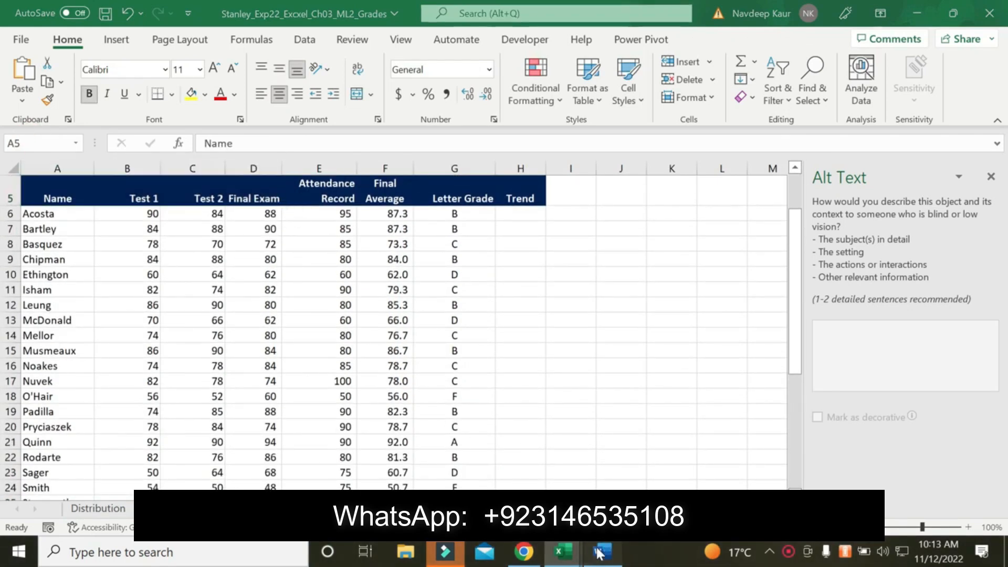
Check the second range in the Word instructions and add A18:D23 to the selection in the Grades worksheet
click(599, 552)
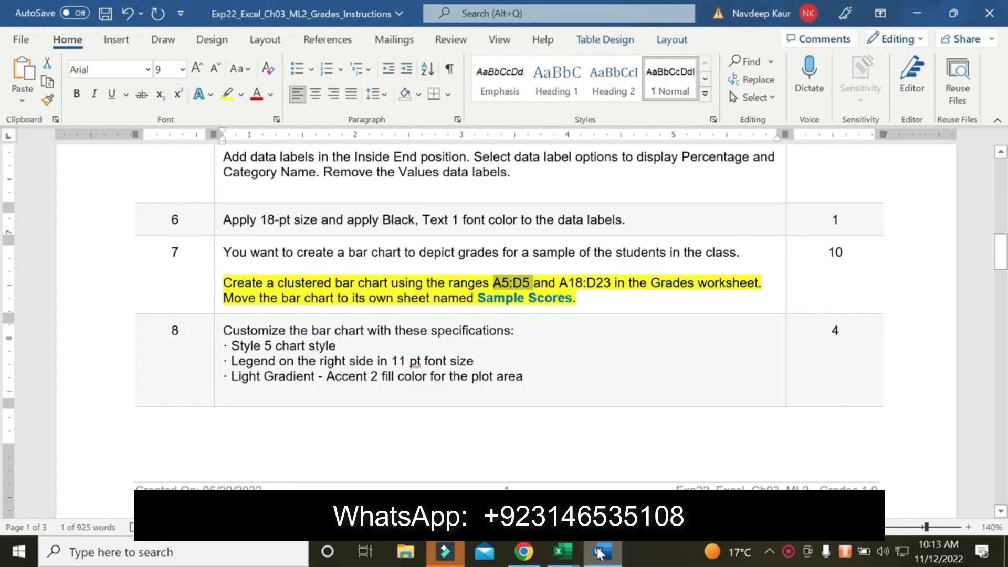
click(562, 552)
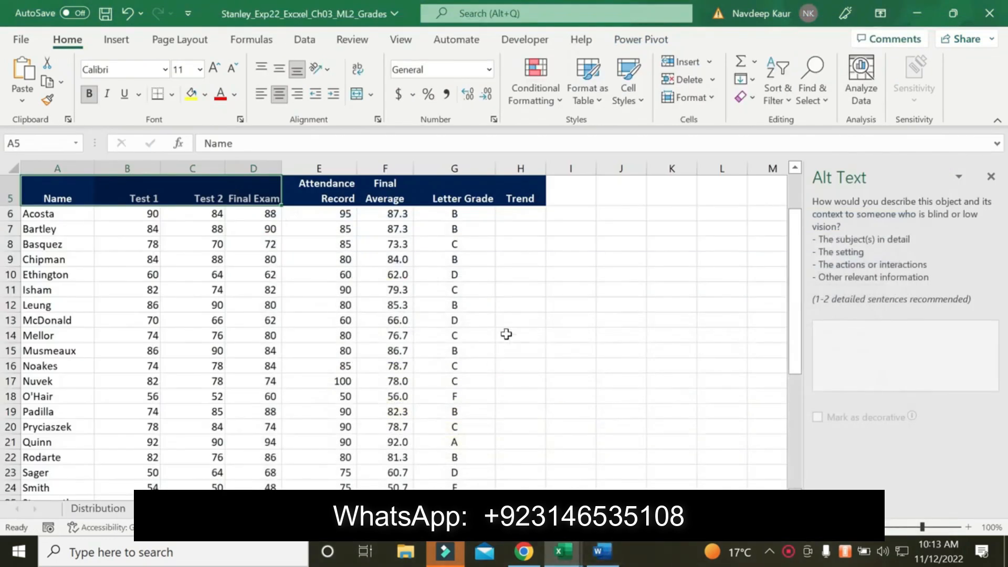
scroll(536, 334, down, 3)
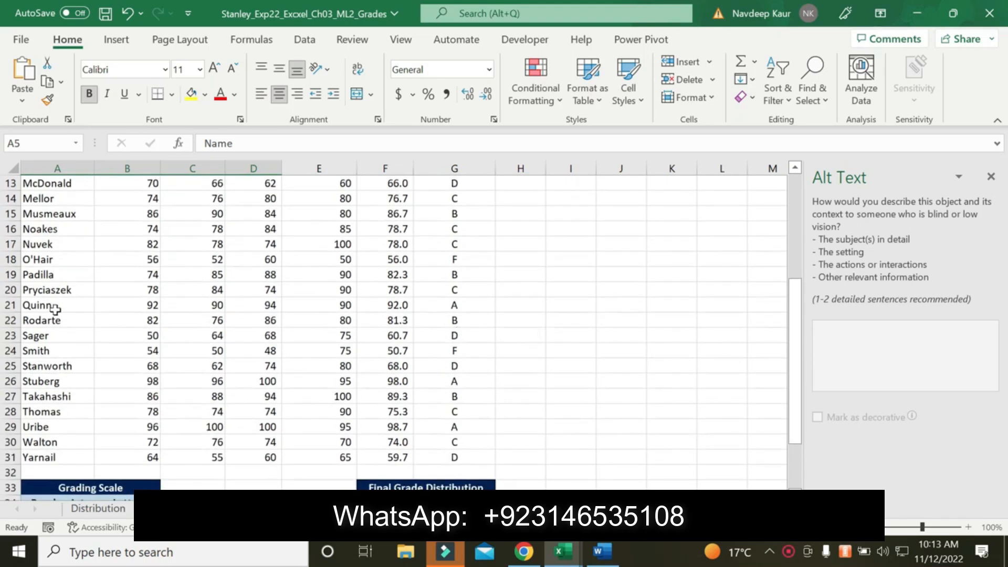
click(40, 260)
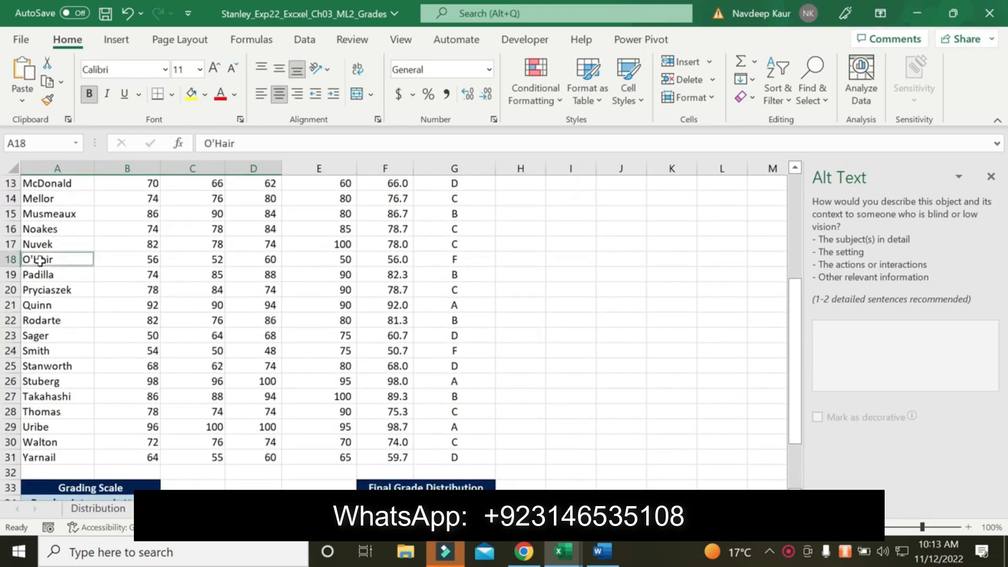
drag(86, 259, 277, 339)
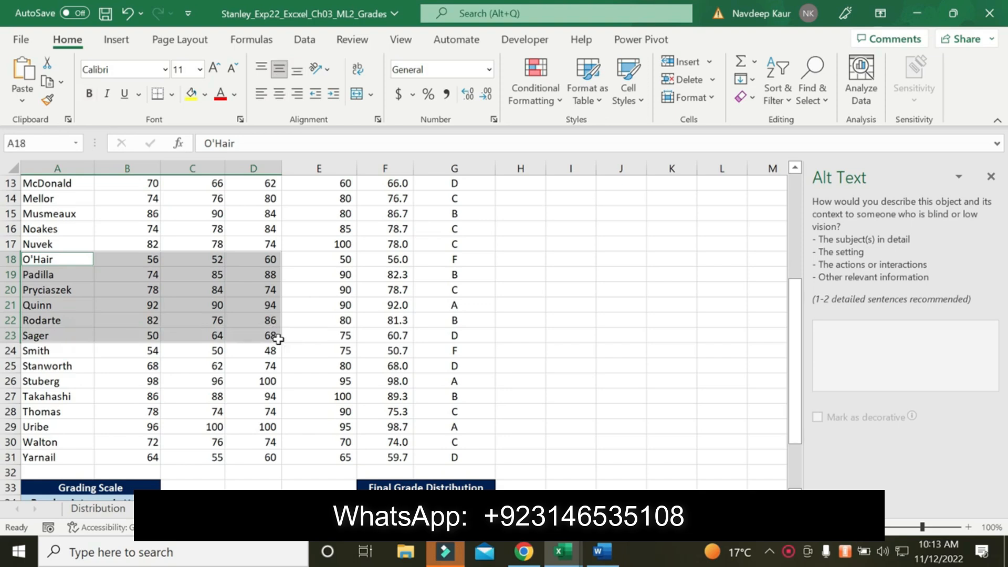
Recheck the required chart type in the instructions and insert a clustered bar chart from the selected Grades ranges
click(603, 552)
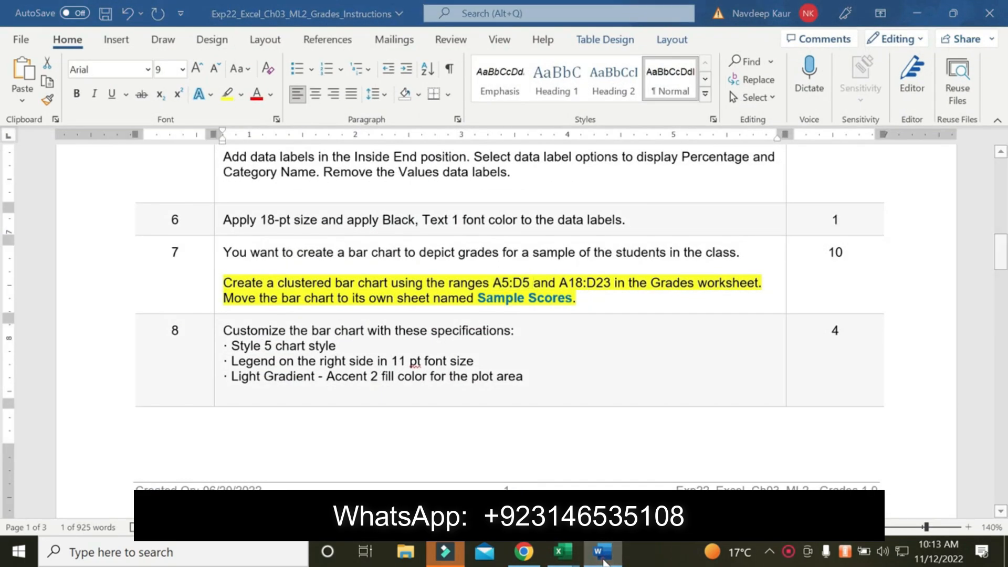
click(562, 551)
click(116, 39)
click(370, 81)
click(330, 225)
click(336, 260)
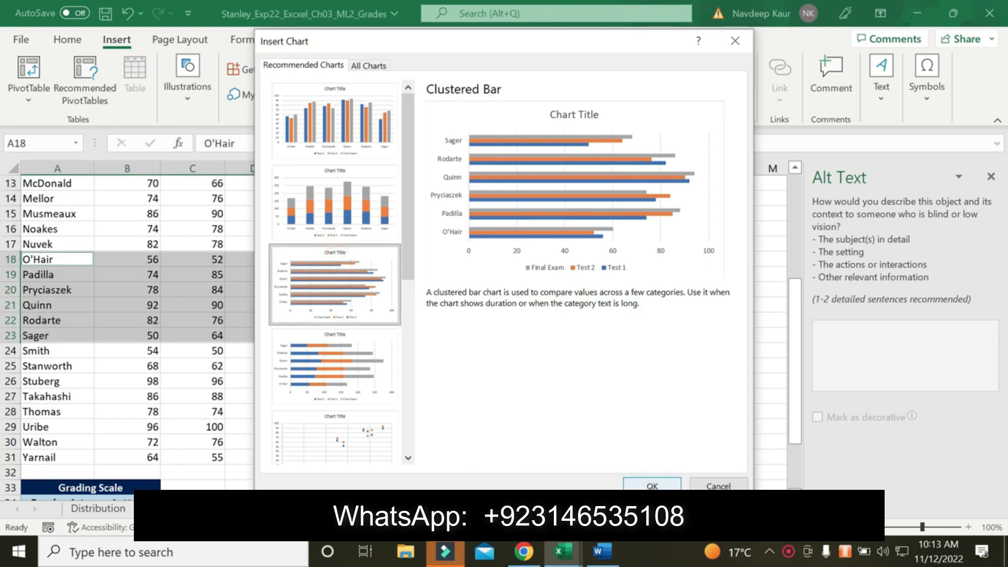
click(652, 484)
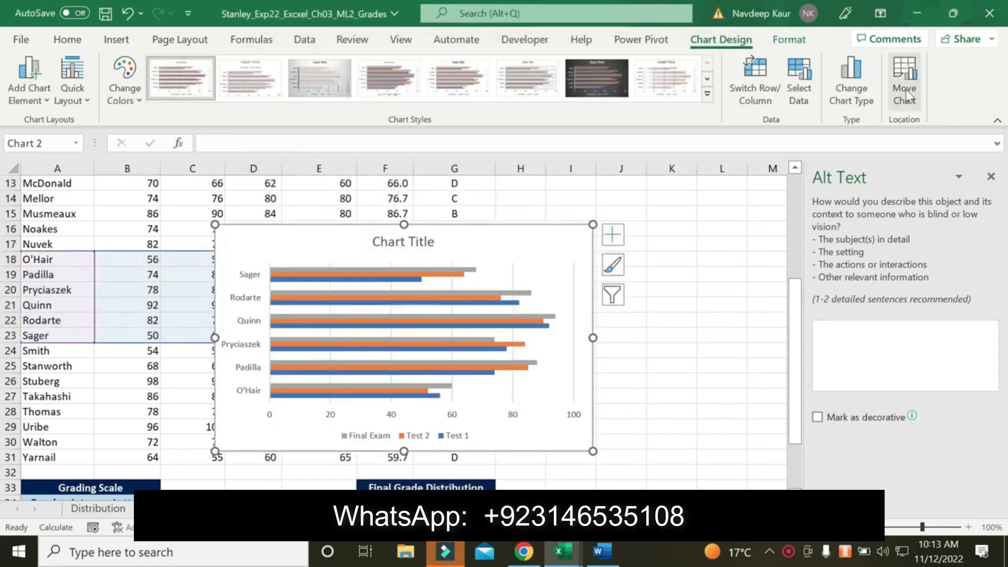
Move the bar chart to a new sheet named Sample Scores, copying the sheet name from the Word instructions
click(903, 89)
click(635, 294)
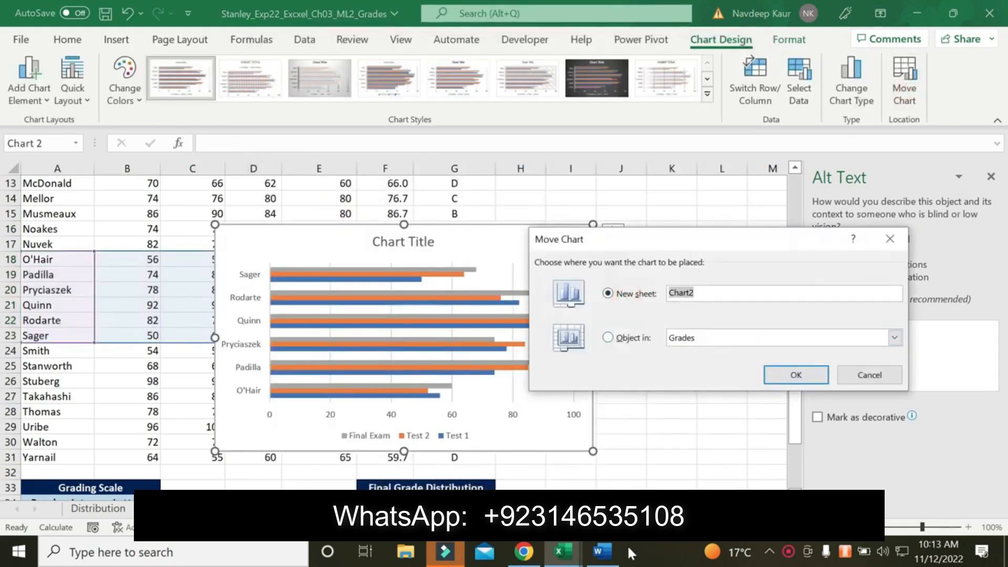
click(603, 551)
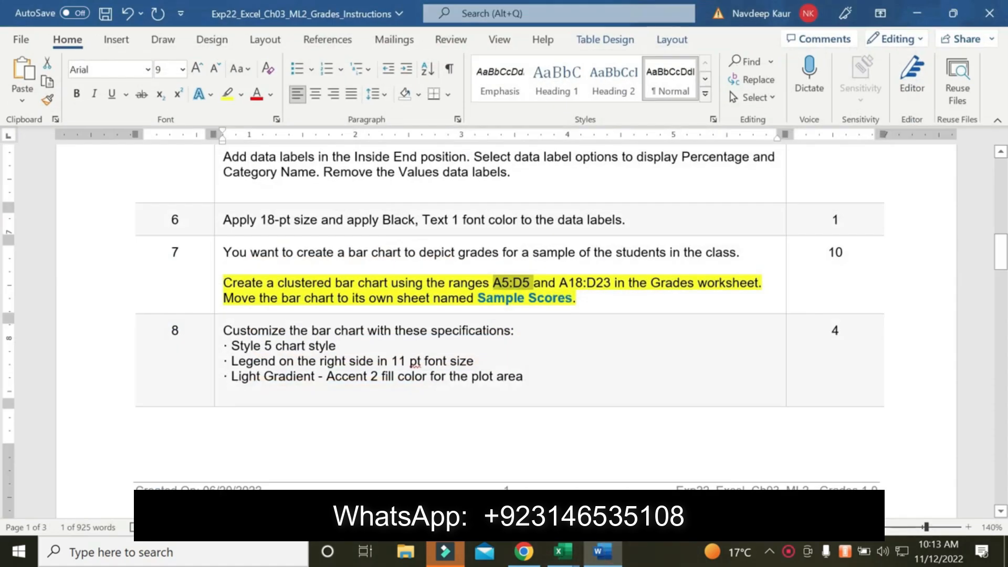
drag(478, 298, 571, 299)
key(ctrl+c)
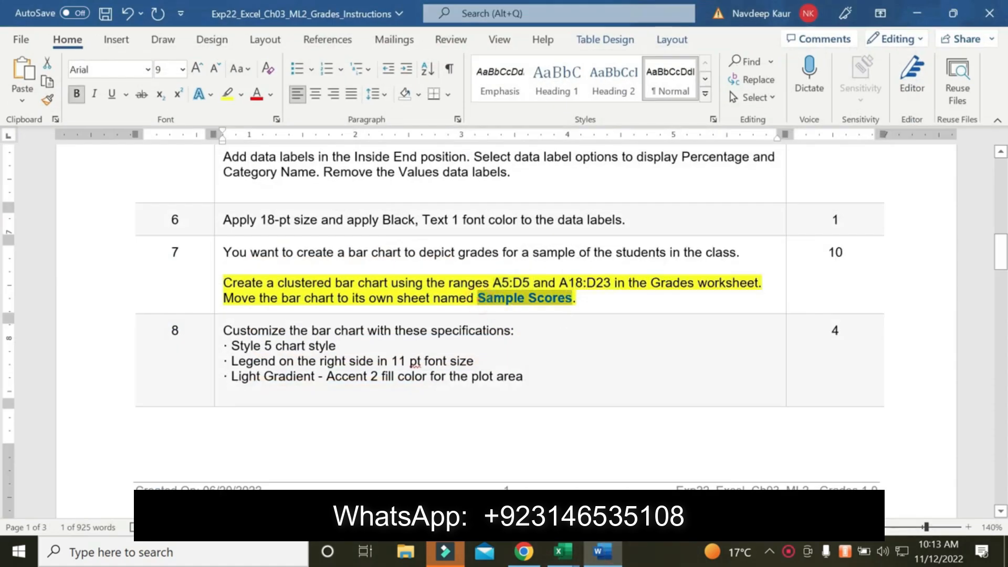
click(560, 552)
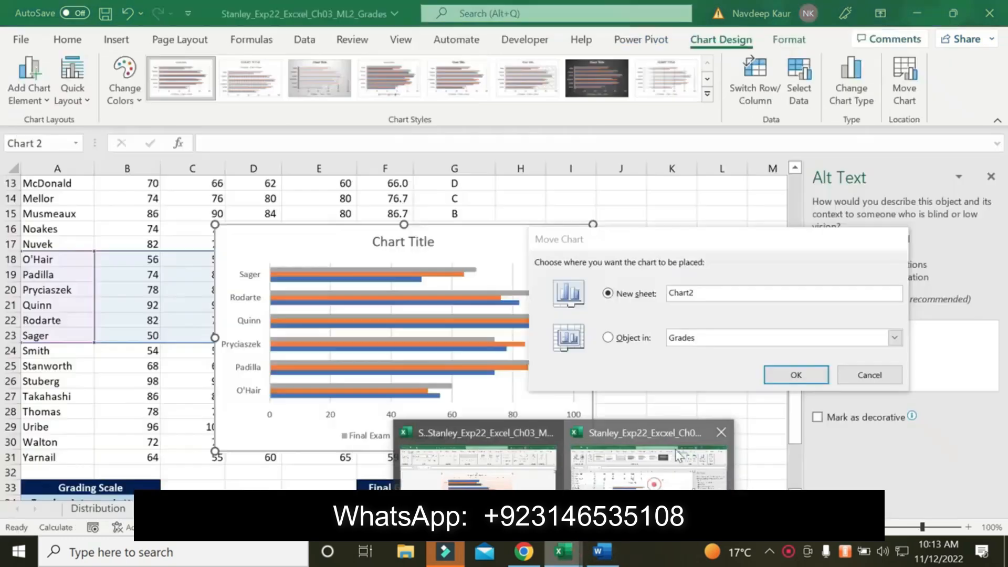
click(645, 452)
key(ctrl+v)
click(782, 376)
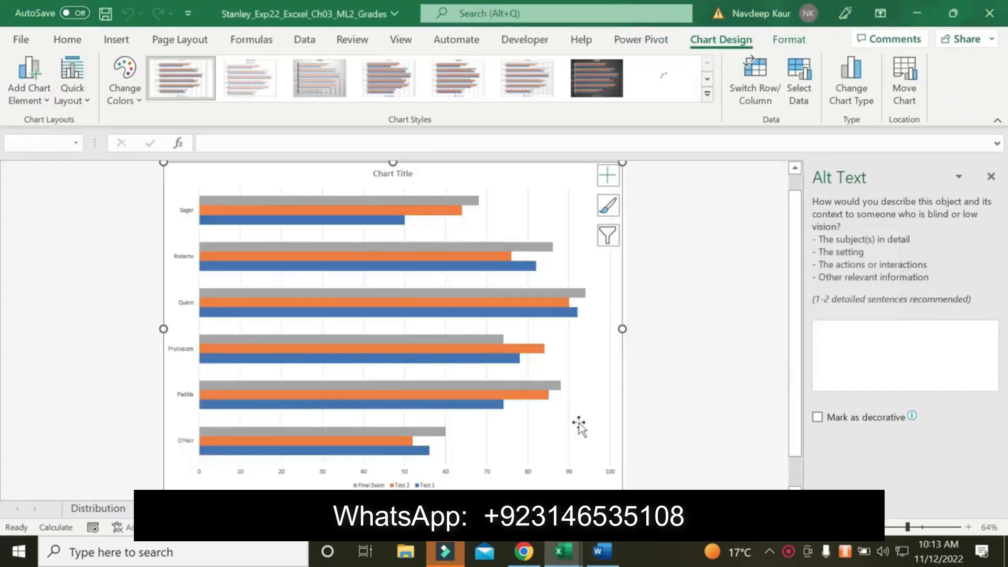
Switch to the Word instructions and remove the yellow highlighting from the step 7 bar chart paragraph
click(606, 557)
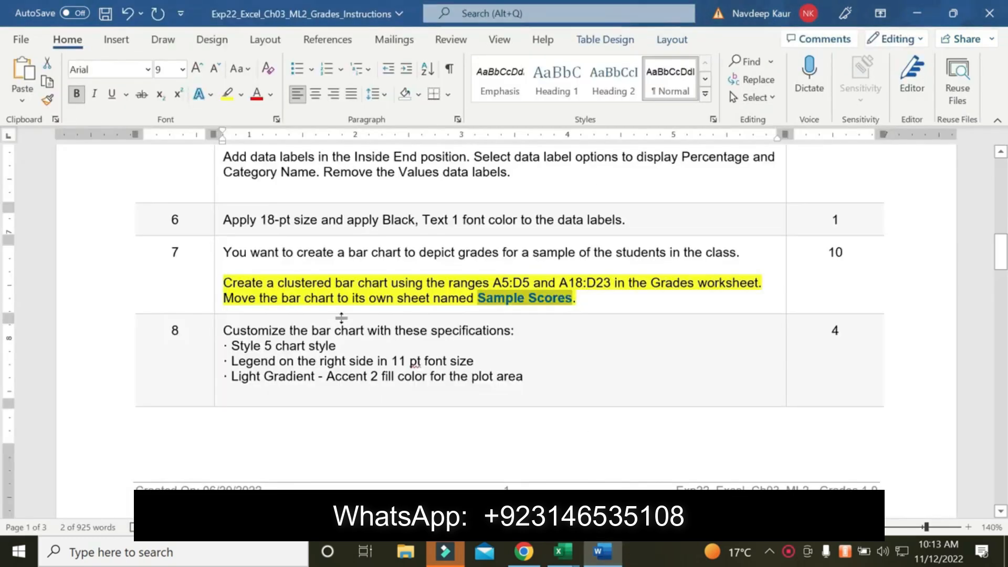
drag(577, 298, 223, 284)
click(227, 95)
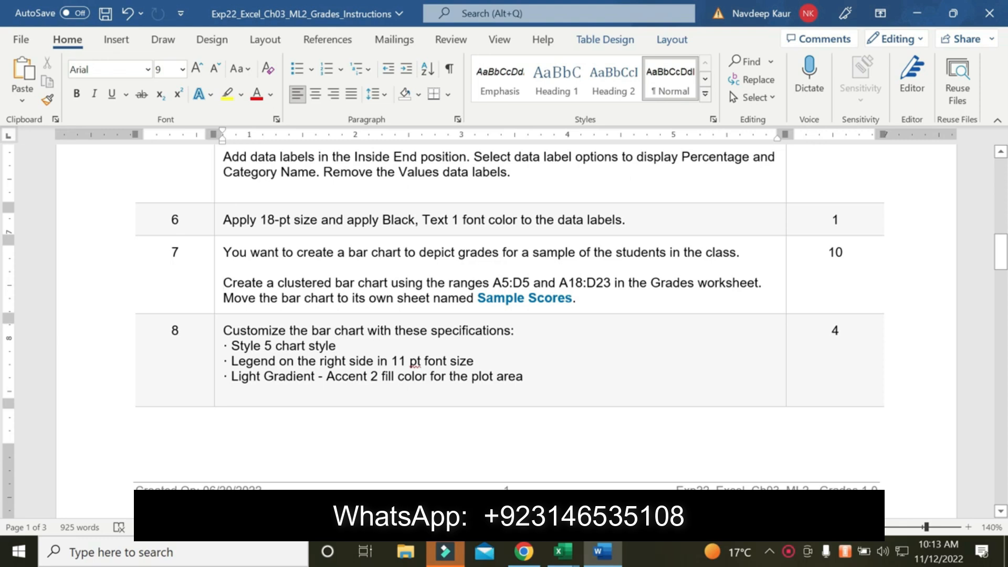
Switch to the Excel workbook and apply the Style 5 chart style to the Sample Scores bar chart
click(563, 554)
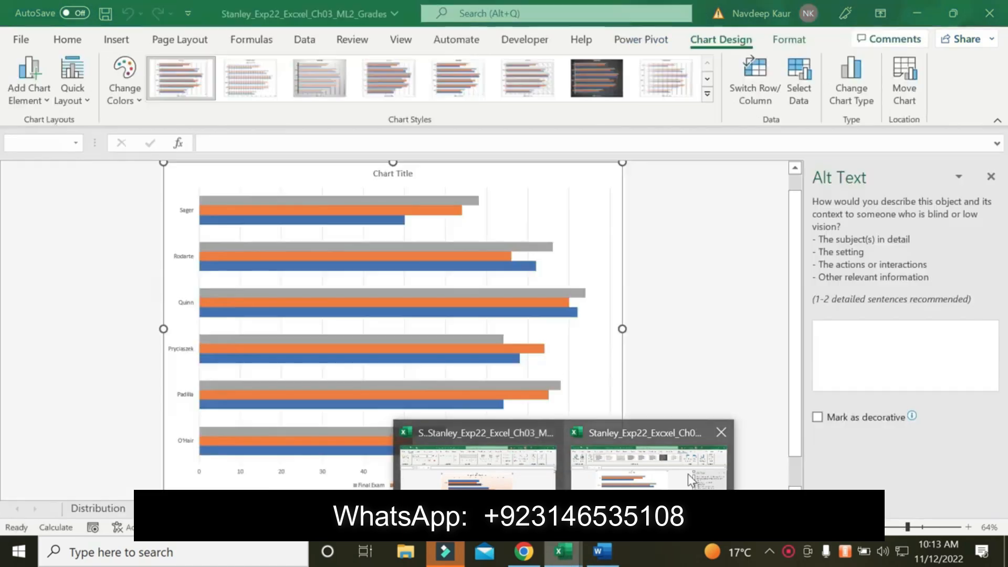
click(687, 474)
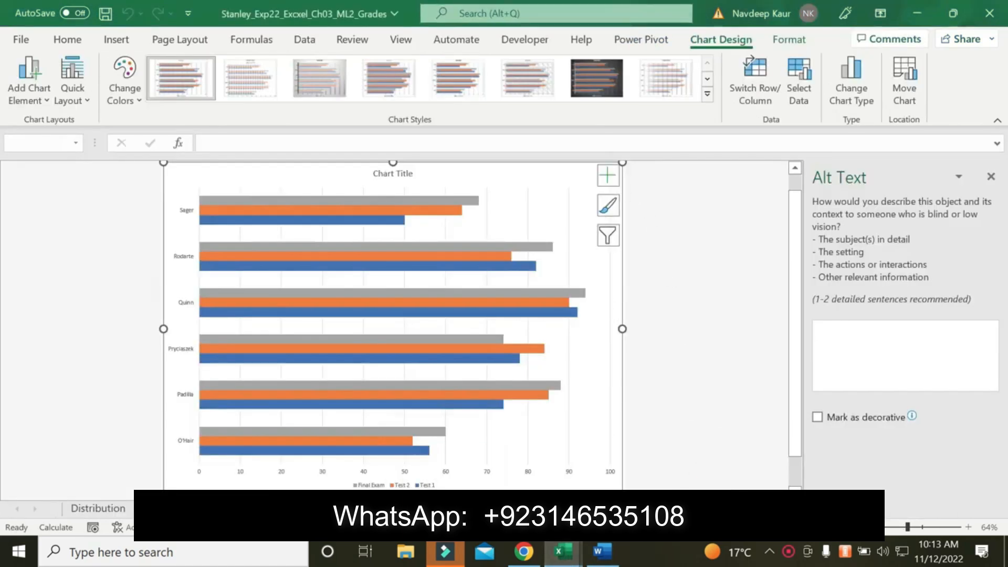
click(601, 548)
click(563, 552)
click(608, 206)
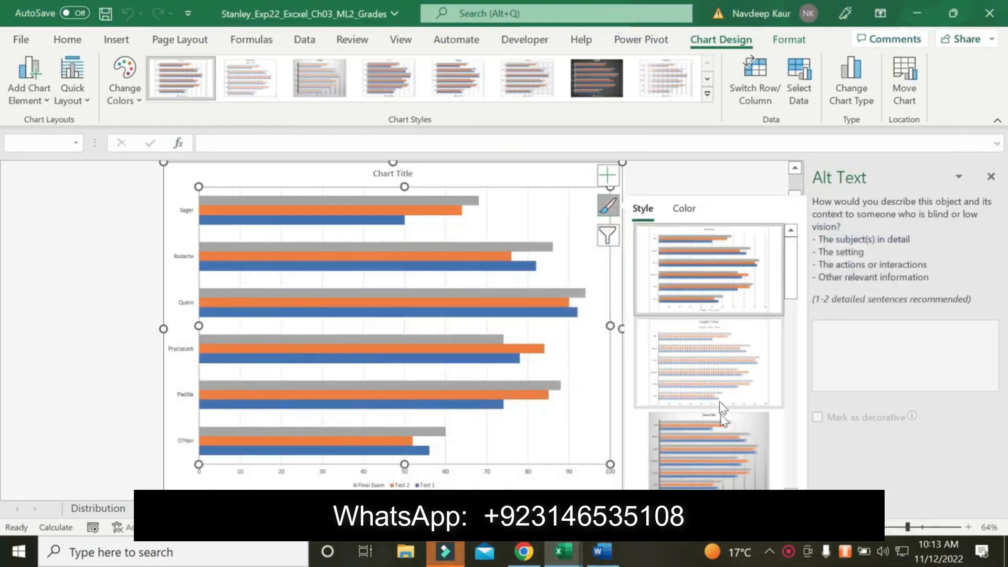
scroll(722, 436, down, 3)
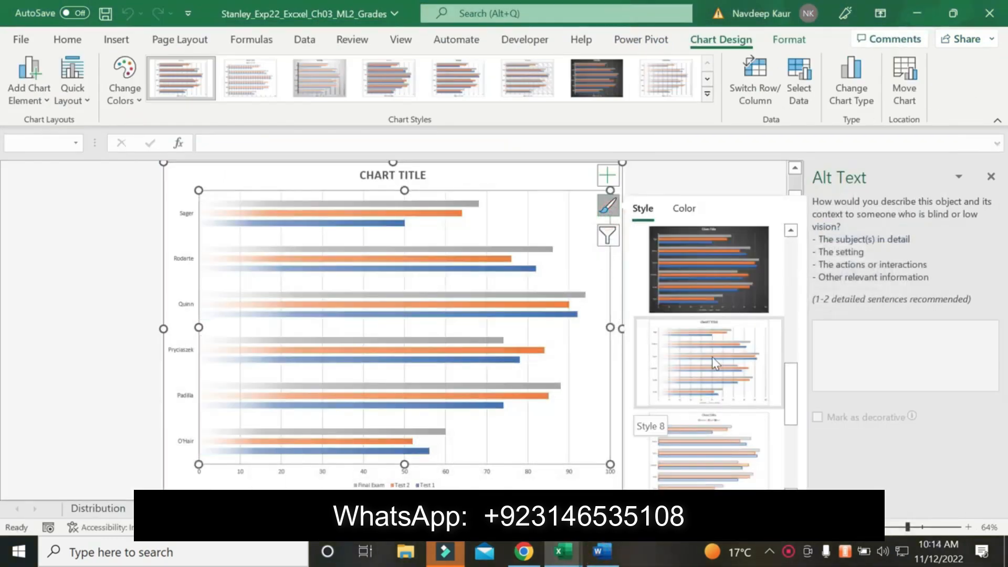
click(703, 271)
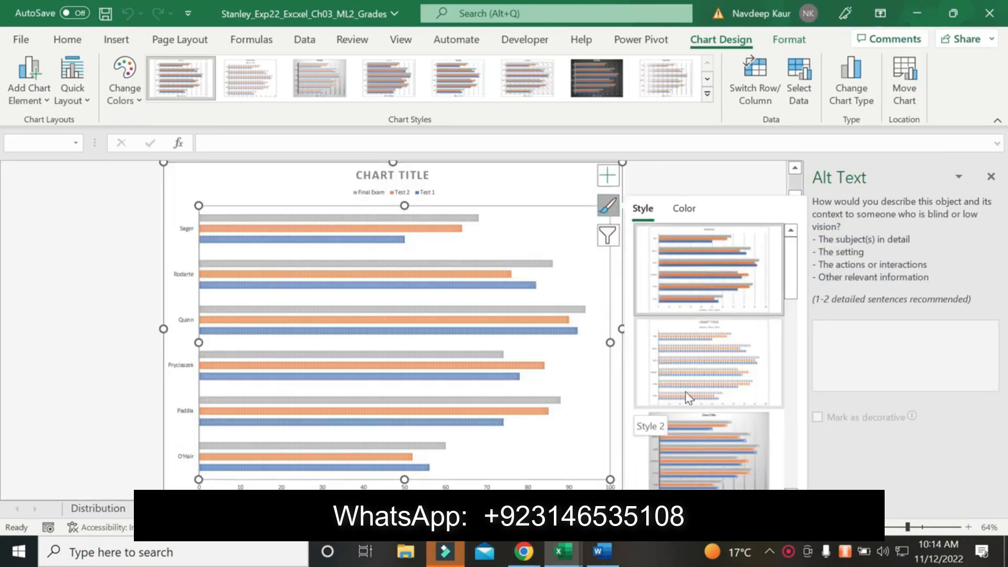
scroll(686, 398, down, 1)
click(688, 366)
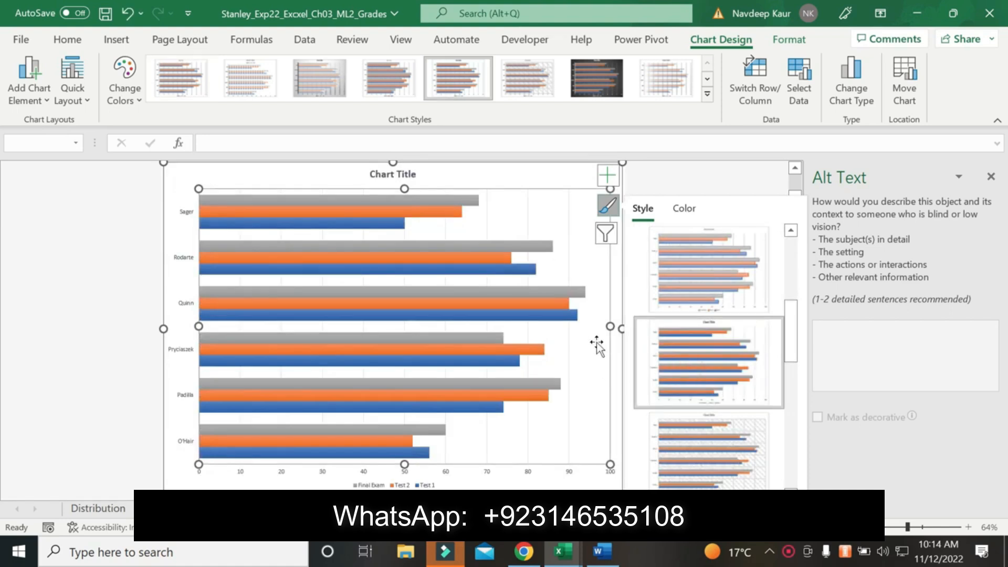
click(674, 164)
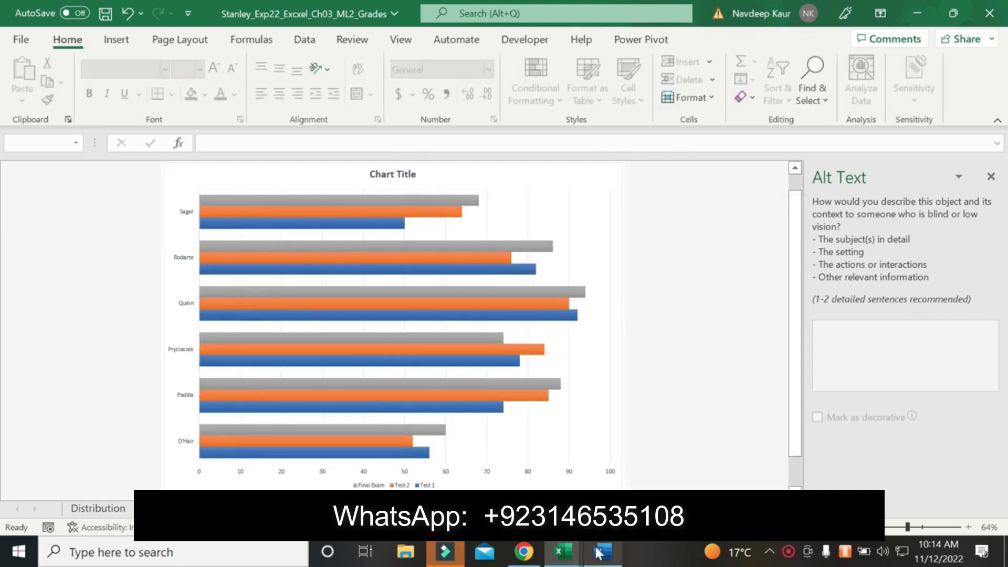
Recheck the step 8 specifications in the Word instructions and place the bar chart's legend on the right side
click(600, 552)
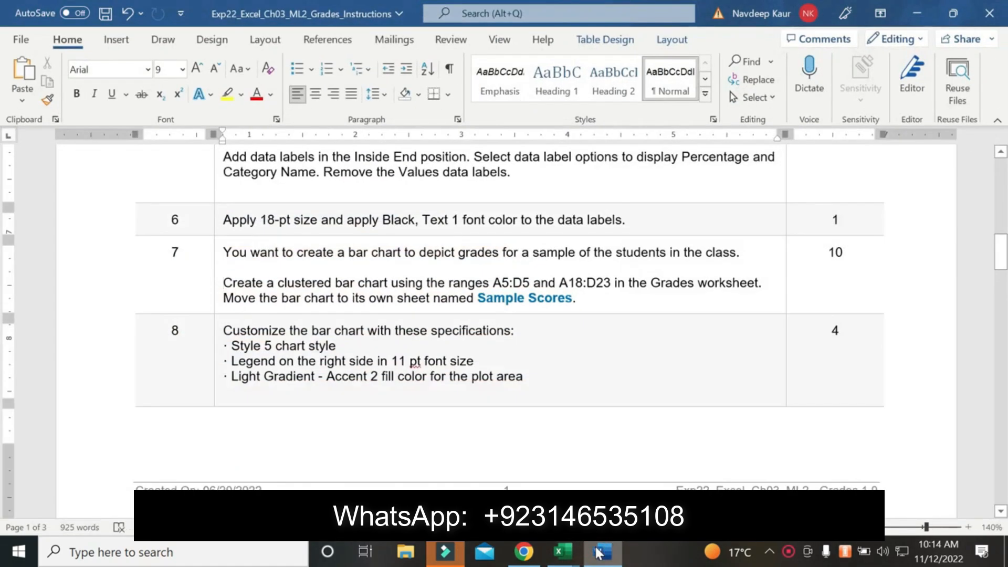
click(599, 552)
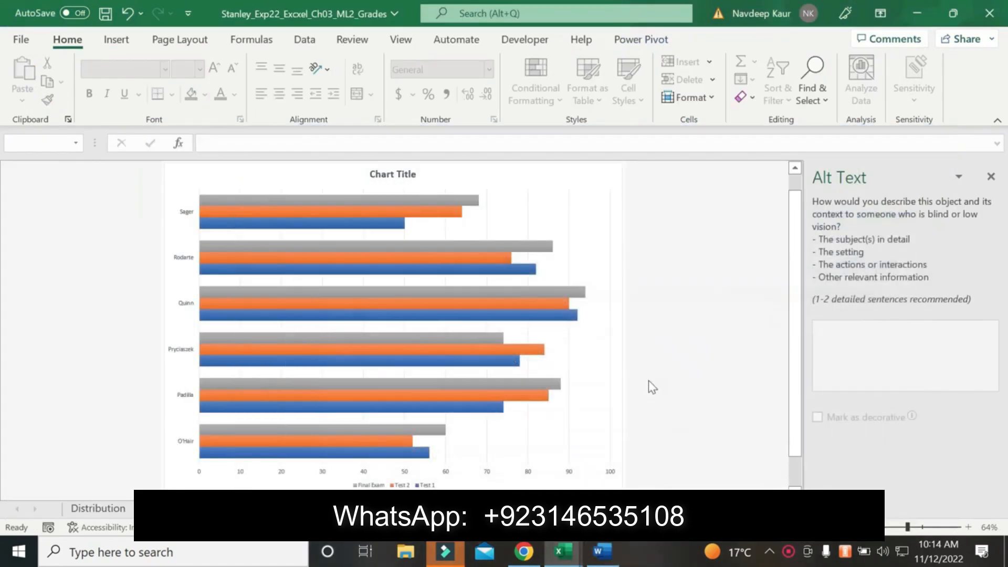
click(613, 188)
click(616, 183)
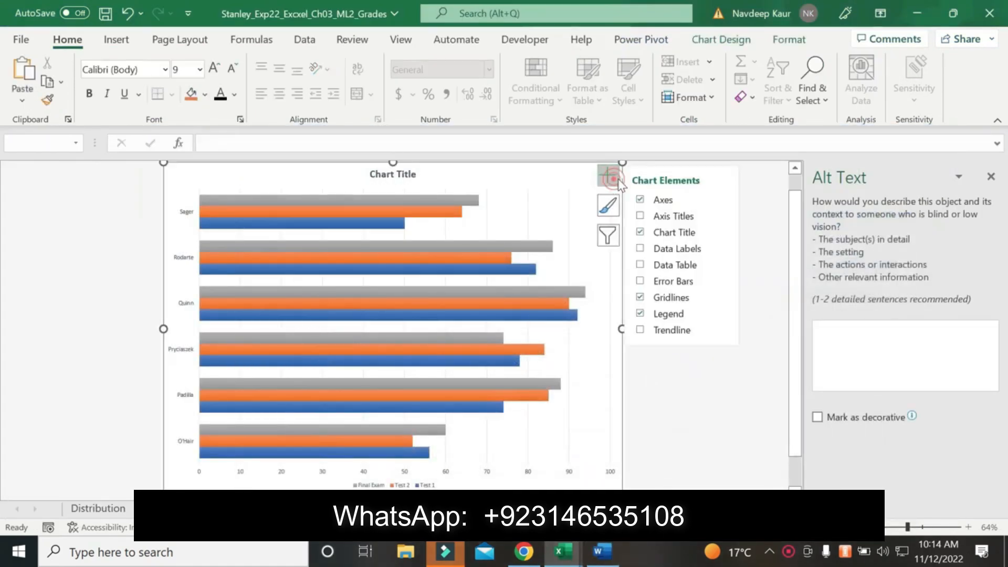
click(688, 216)
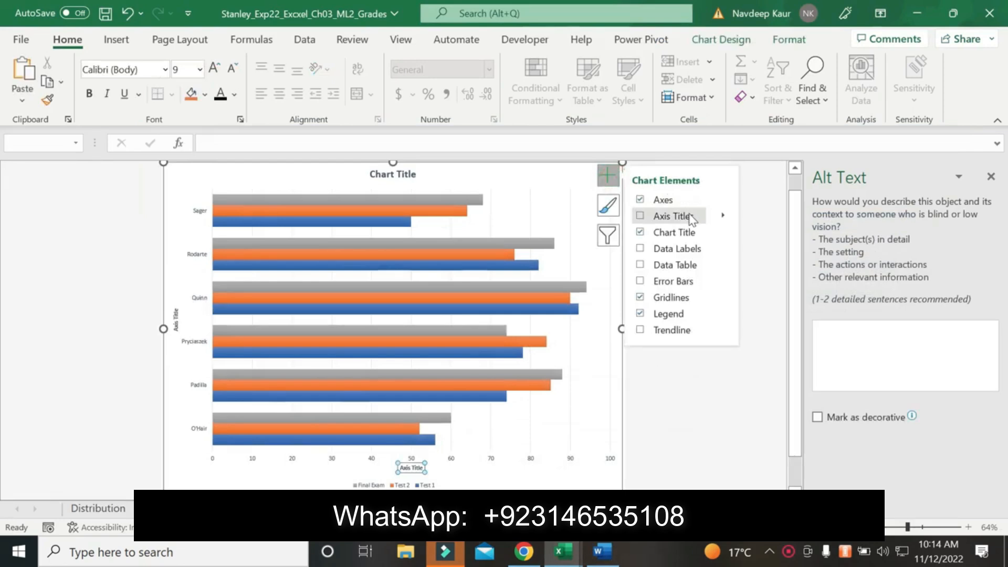
click(722, 314)
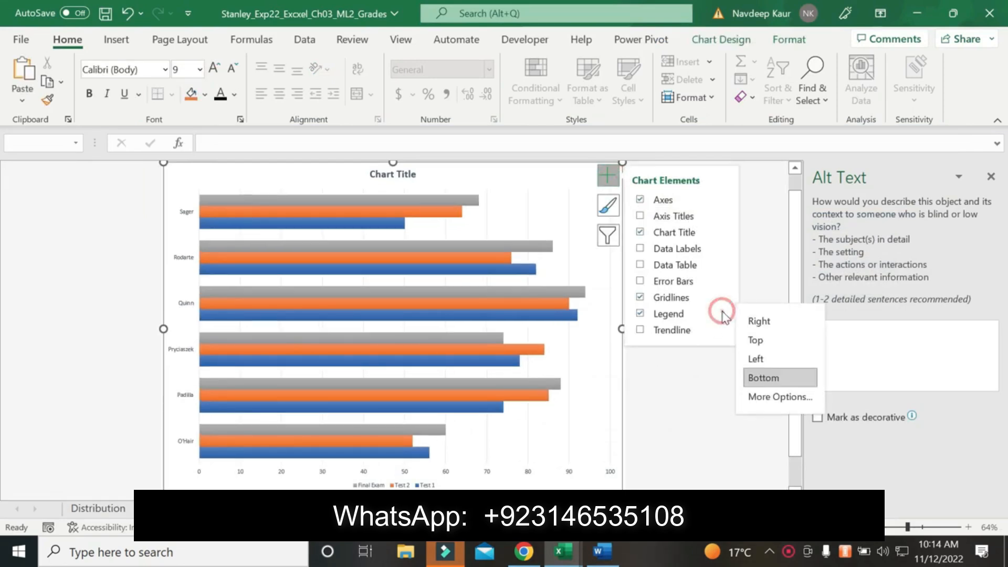
click(752, 320)
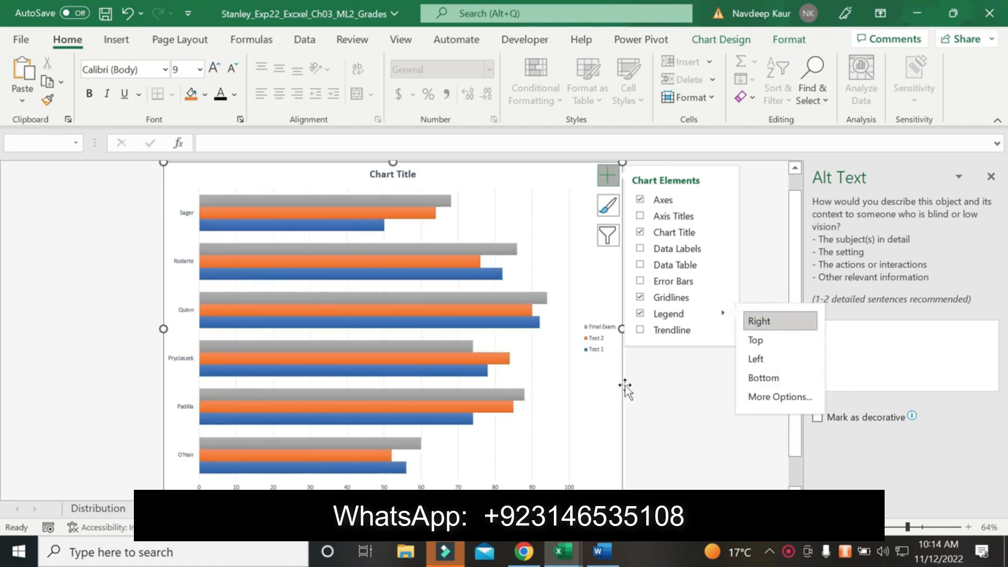
Set the font size of the bar chart's legend to 11 pt
click(595, 347)
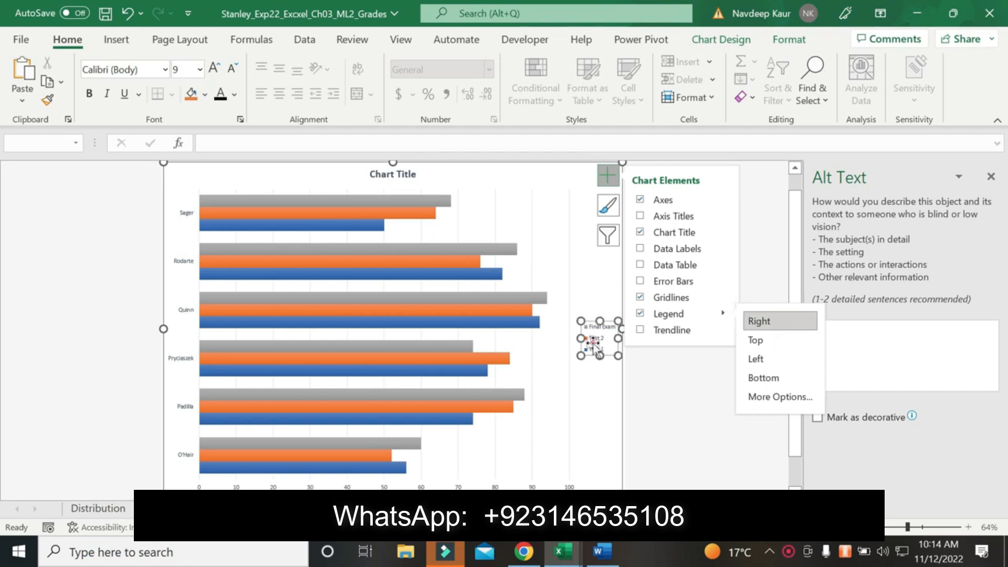
click(200, 70)
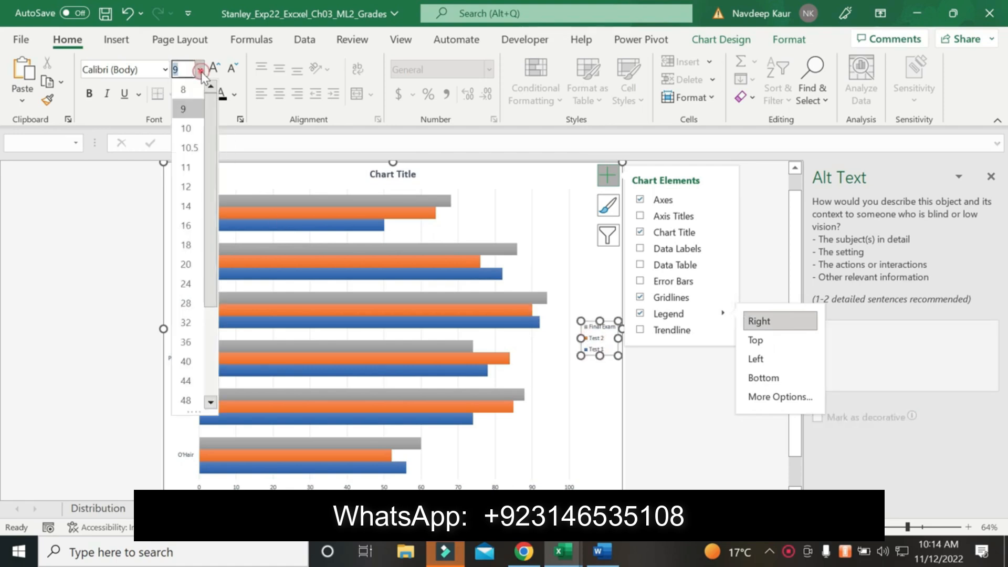
click(185, 167)
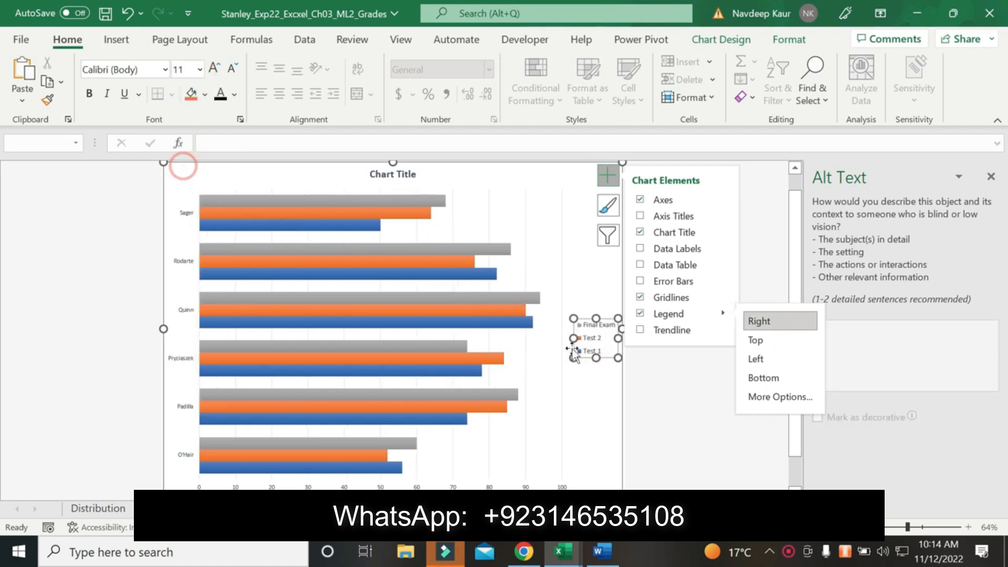
click(655, 427)
Check the fill specification in the Word instructions and give the bar chart's chart area a gradient fill
click(593, 562)
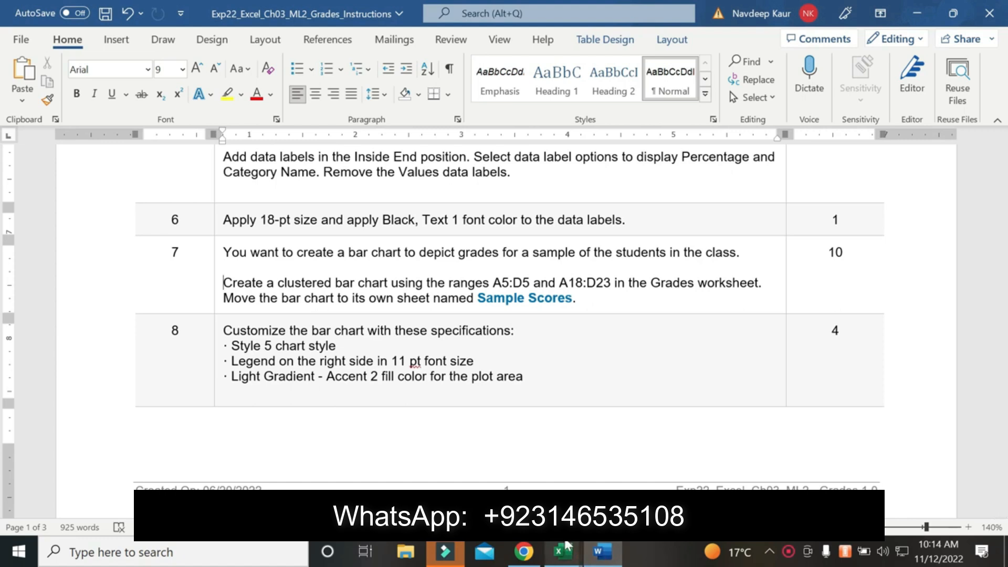
mouse_move(563, 551)
click(607, 462)
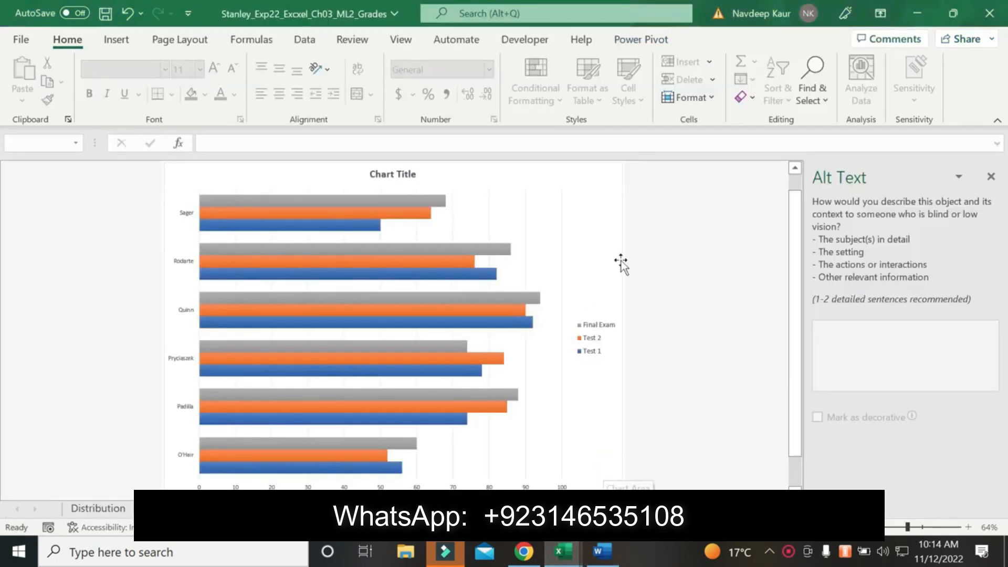
right_click(584, 215)
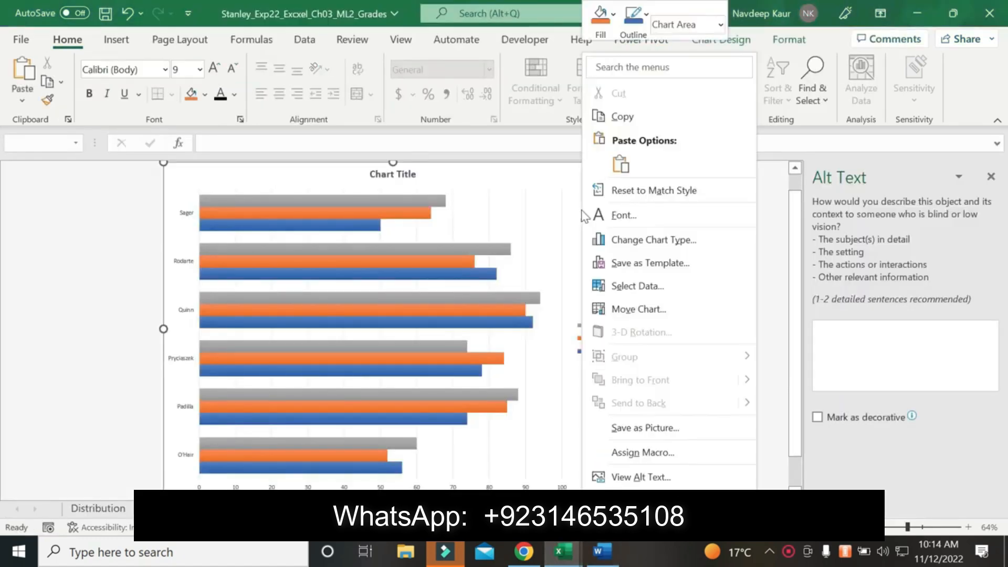
right_click(488, 244)
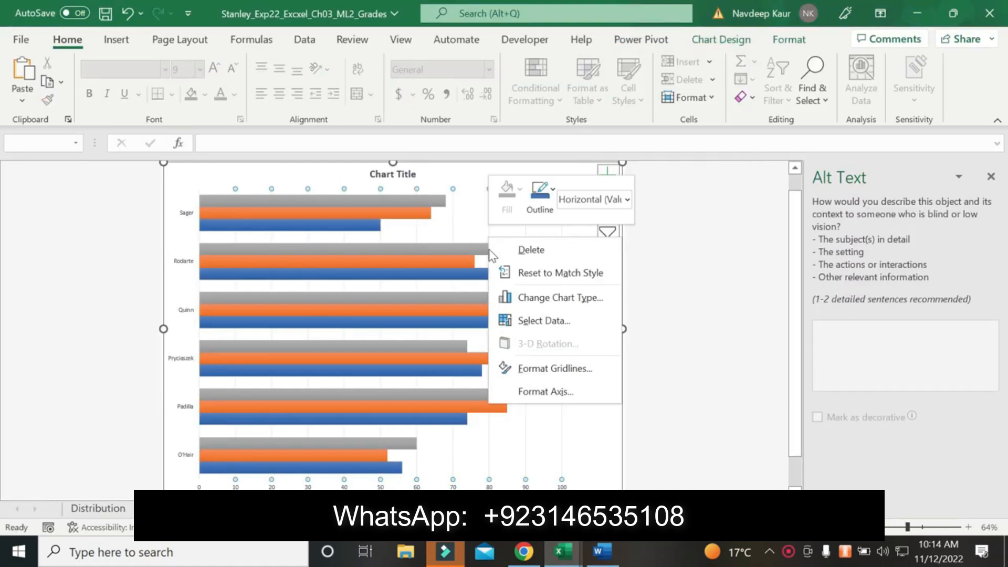
right_click(468, 206)
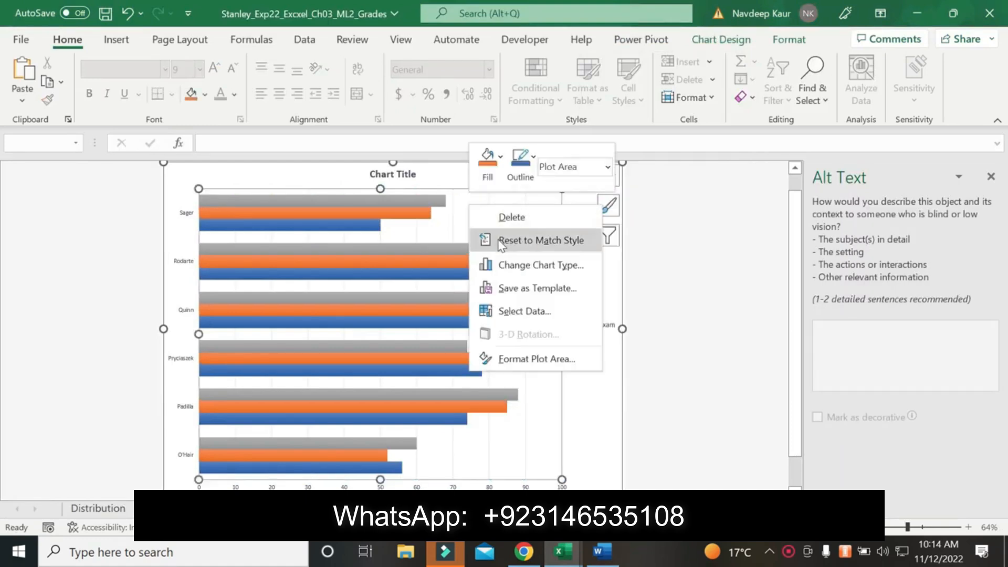
right_click(577, 390)
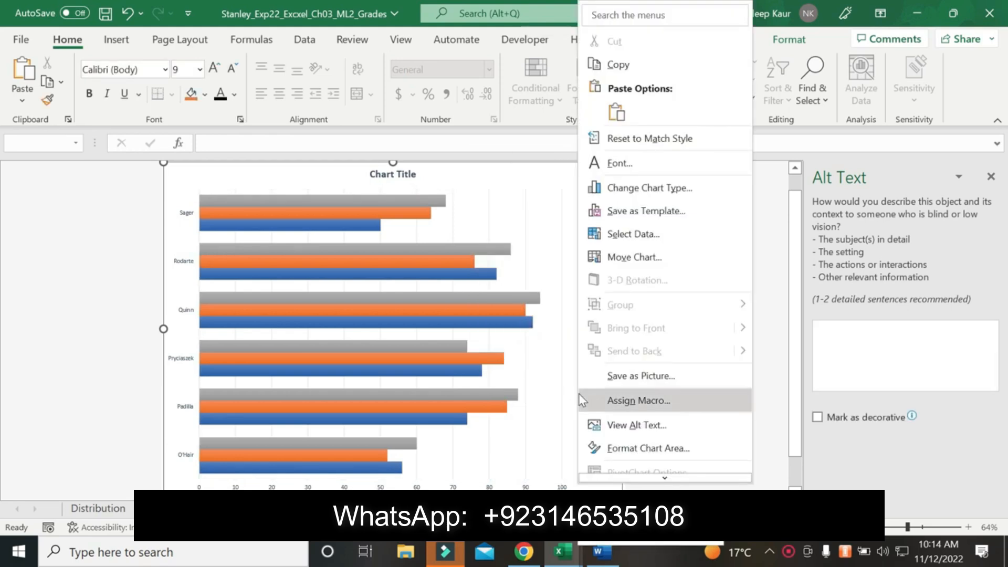
scroll(579, 394, down, 1)
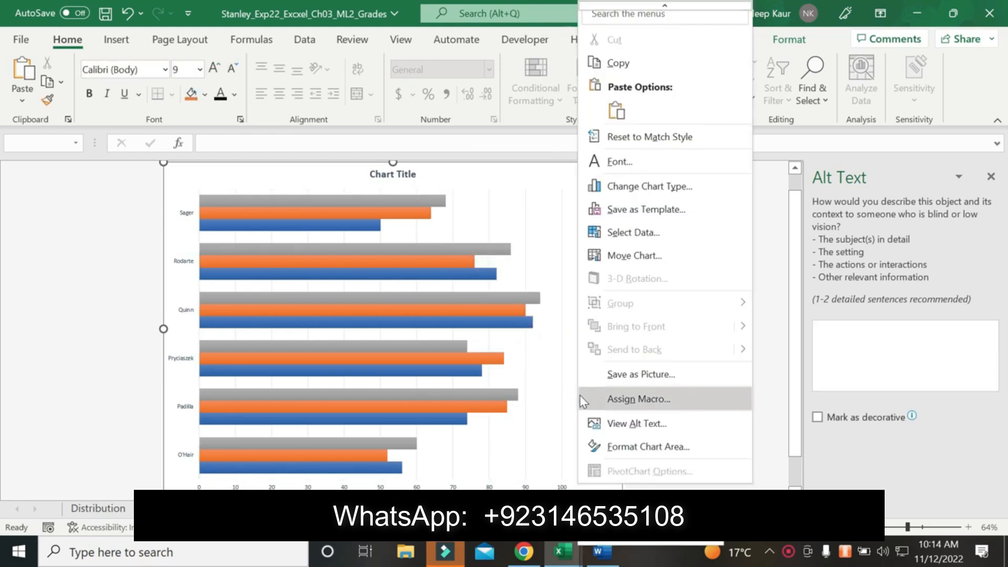
click(624, 447)
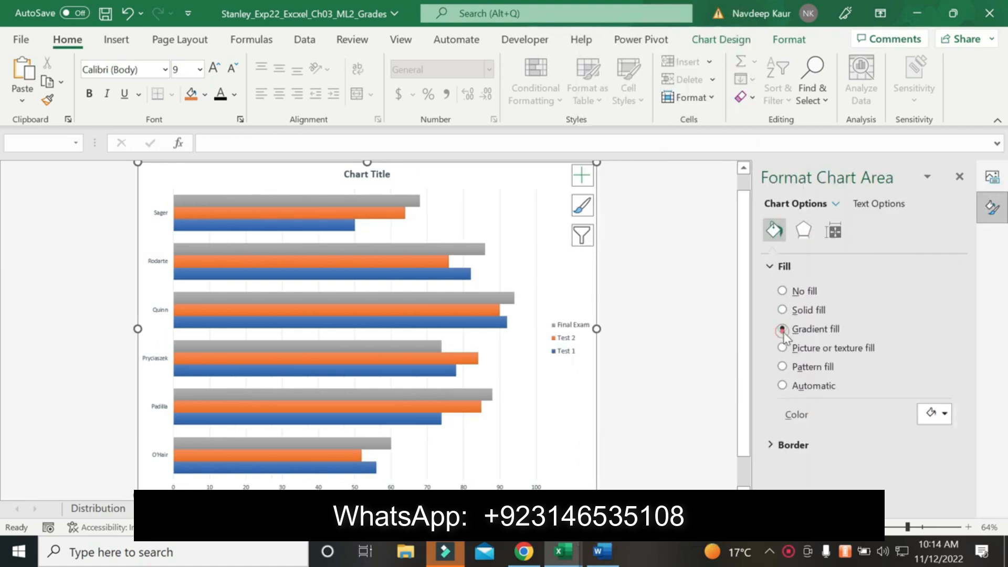
click(782, 329)
Recheck the gradient name in the Word instructions and apply the Light Gradient - Accent 2 preset to the chart area
click(603, 552)
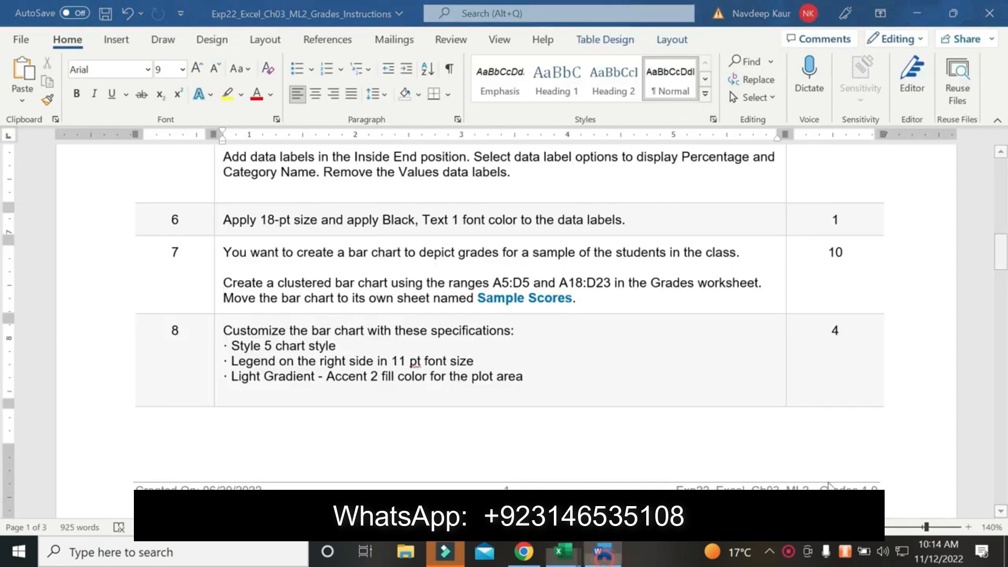
click(562, 552)
click(949, 414)
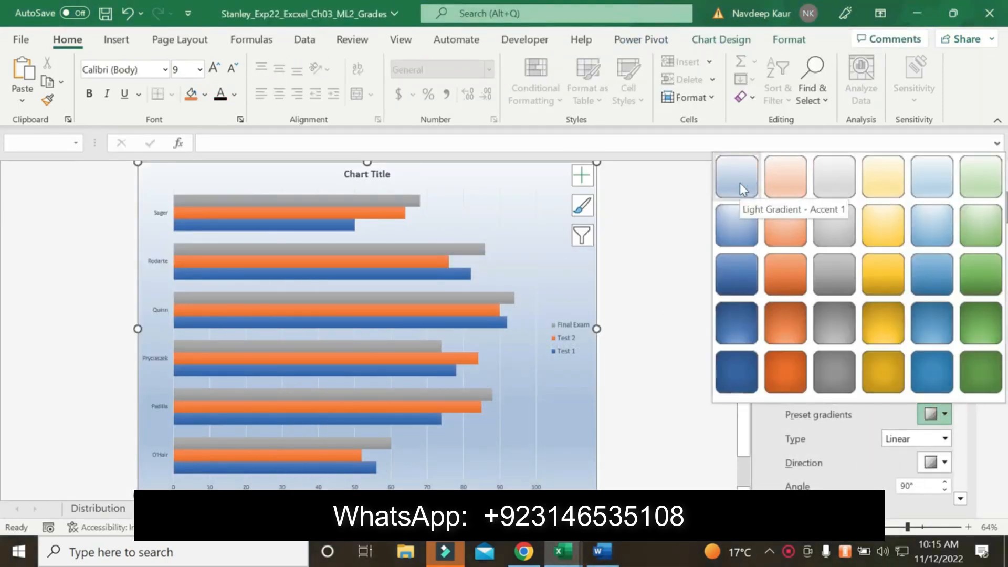
click(779, 171)
Copy Sample Student Test Scores from step 9 of the Word instructions and paste it as the bar chart's title
click(604, 552)
scroll(526, 382, down, 10)
scroll(526, 382, down, 1)
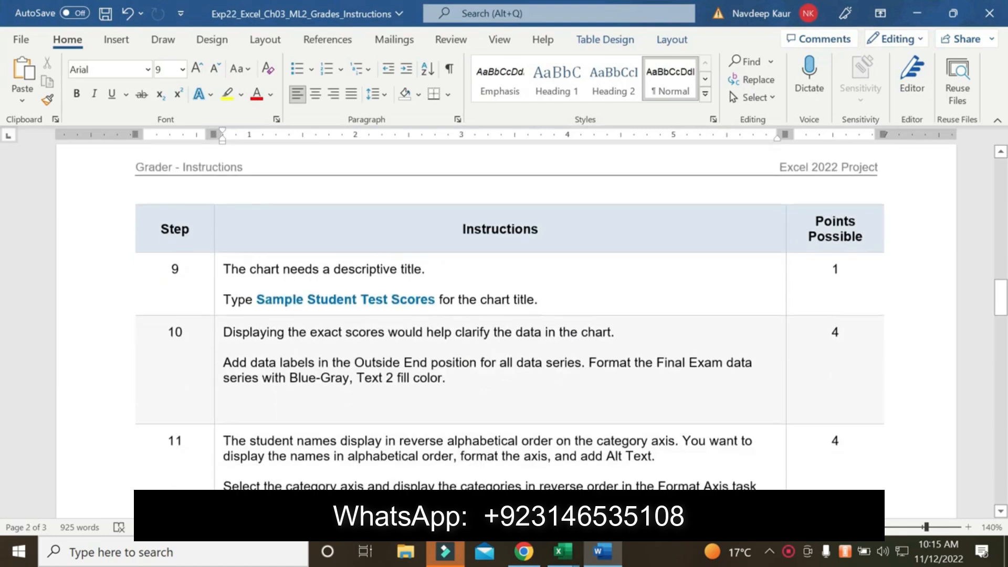
drag(257, 300, 428, 300)
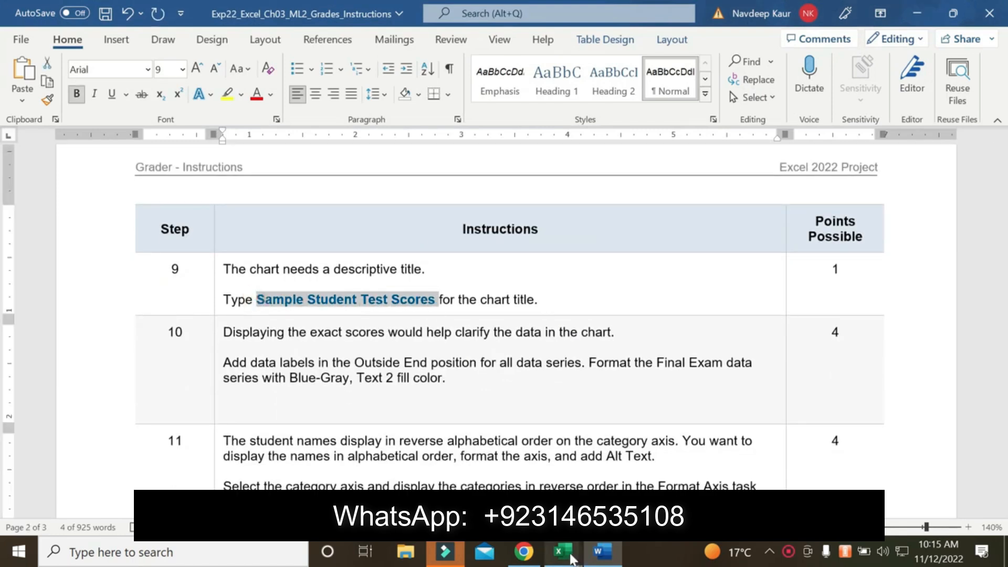
mouse_move(562, 551)
click(671, 472)
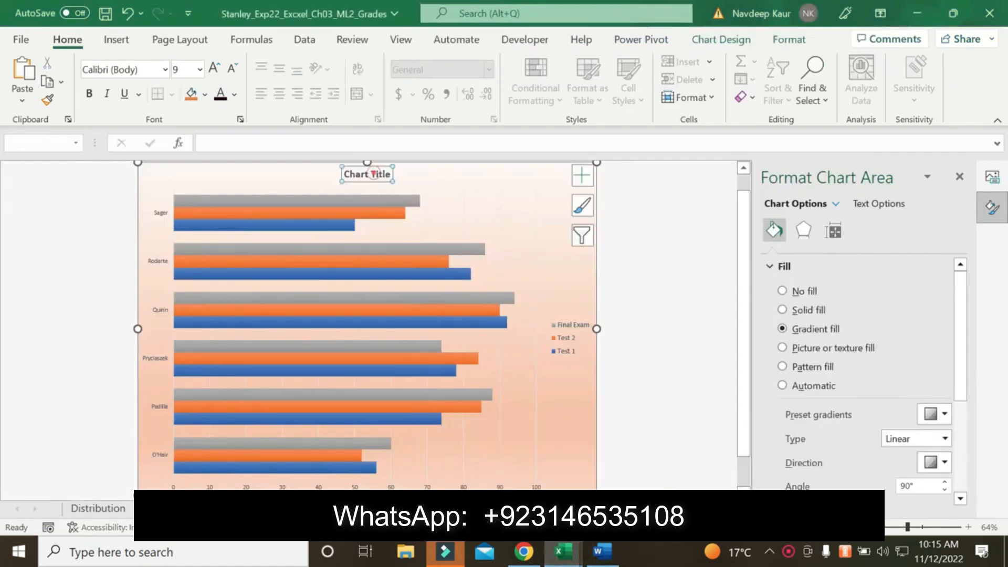
click(382, 178)
text(Sample Student Test Scores)
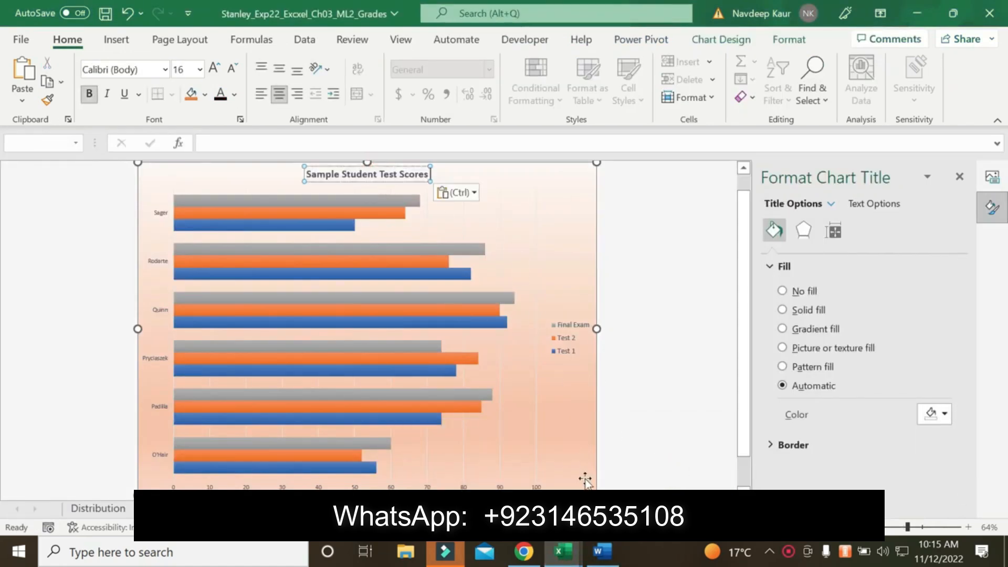
Highlight the step 10 paragraph on data labels and Final Exam fill color in yellow in the Word instructions
click(602, 551)
scroll(510, 320, down, 1)
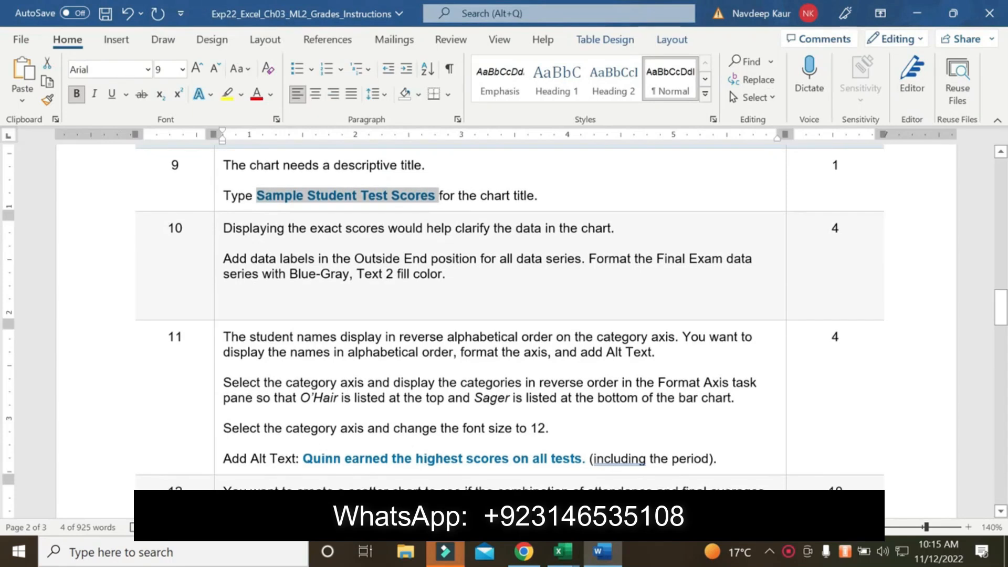
drag(446, 273, 224, 258)
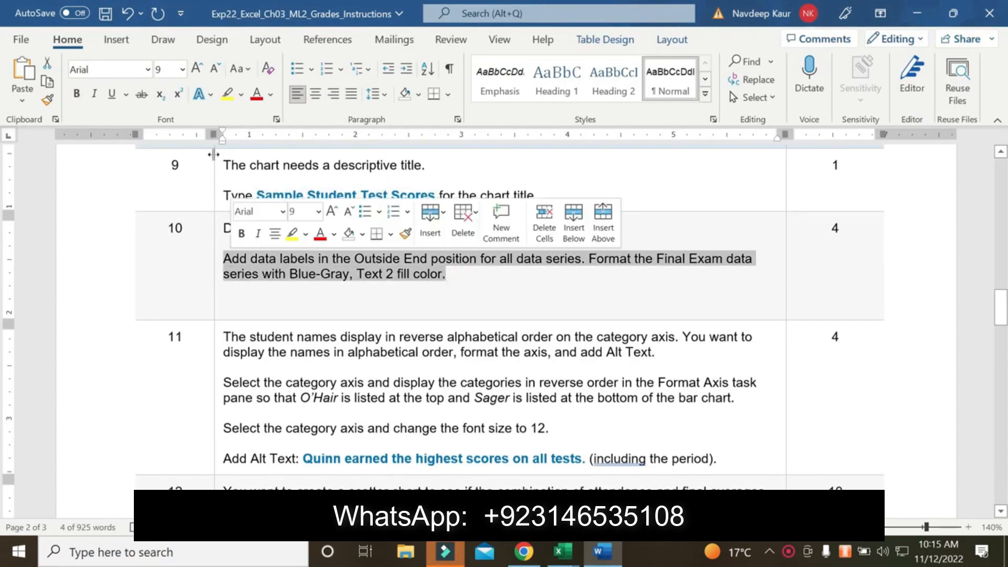
click(227, 93)
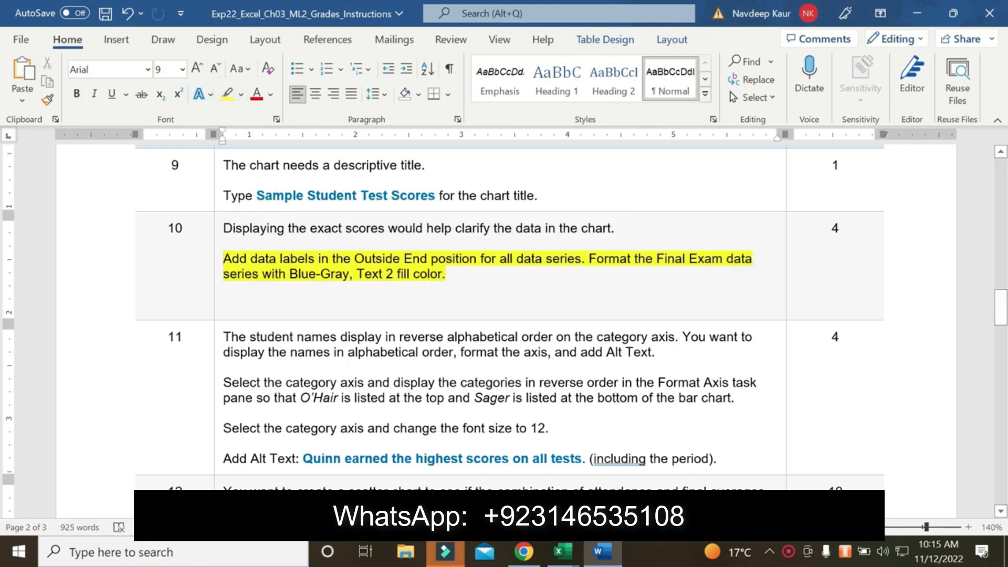
Switch to the Excel grades workbook and add data labels in the Outside End position to all series of the bar chart
mouse_move(579, 557)
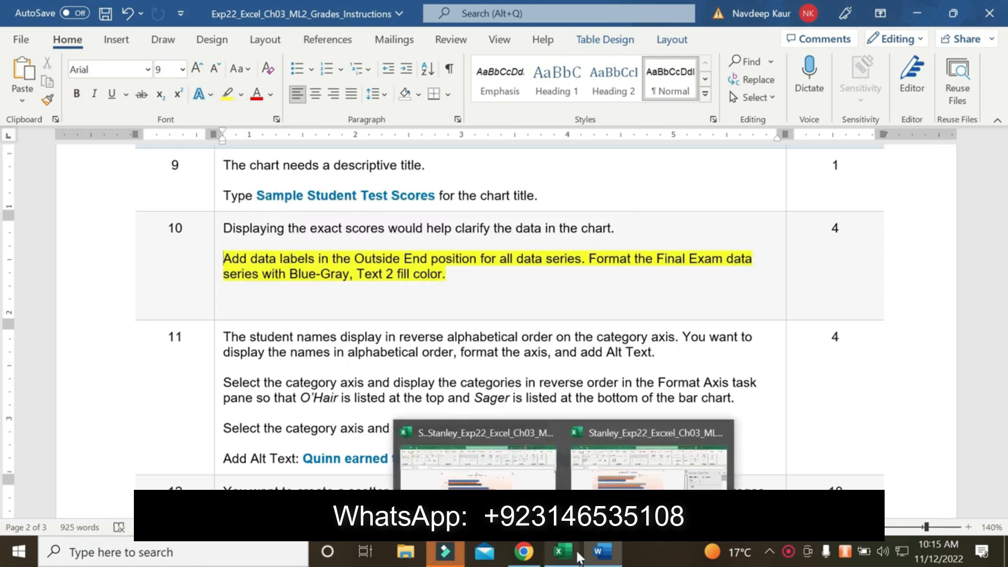
click(648, 462)
click(599, 554)
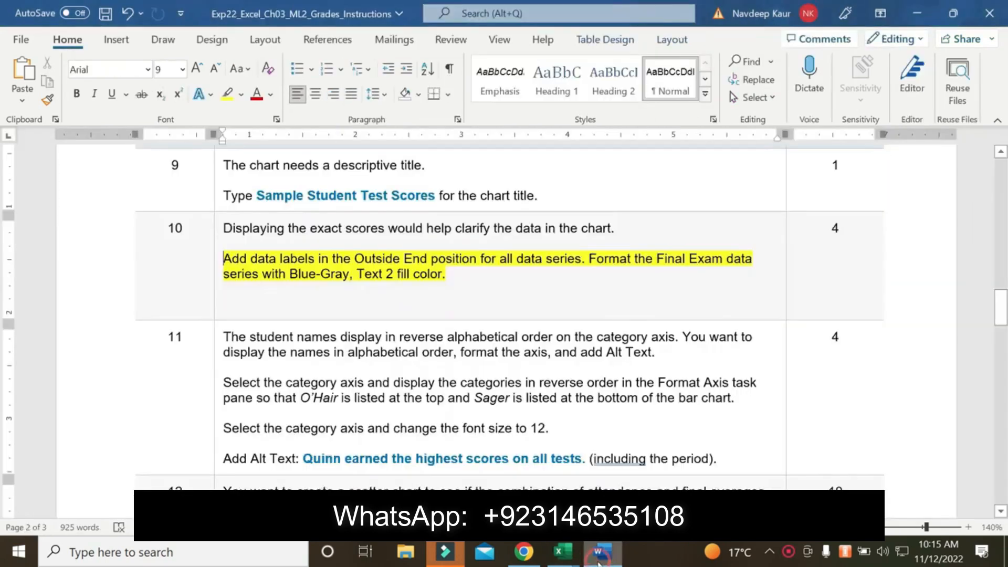
click(599, 554)
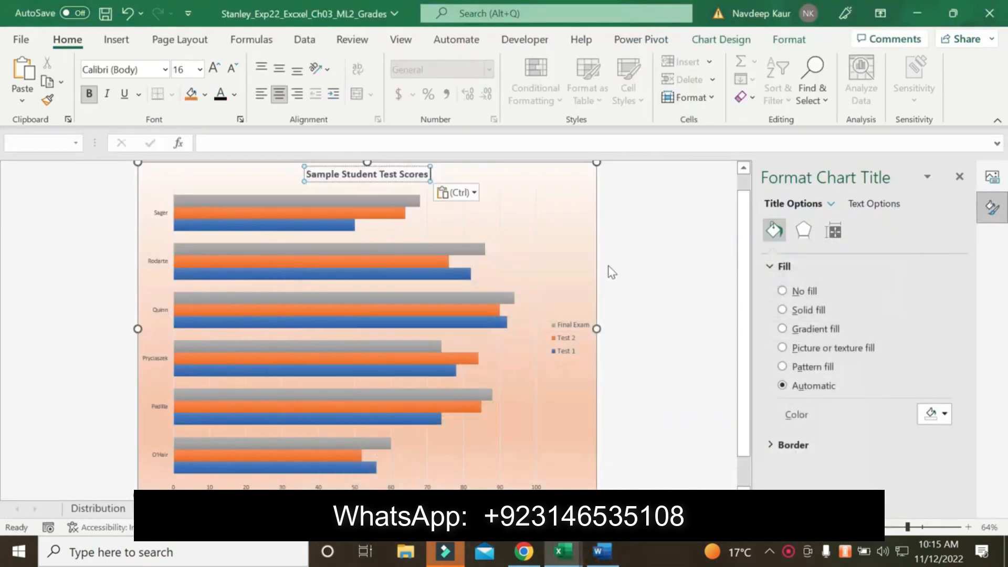
click(582, 179)
click(582, 179)
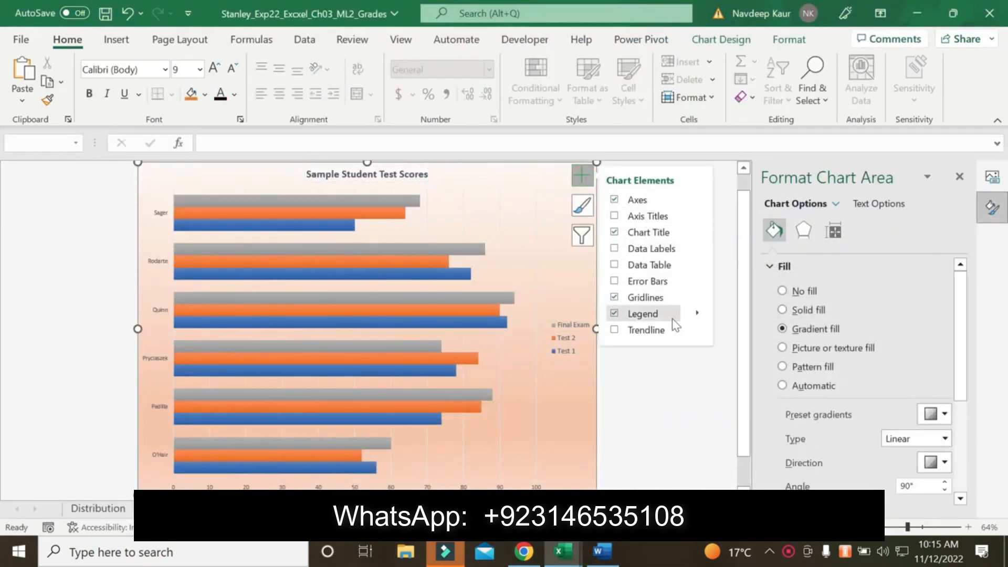
click(697, 248)
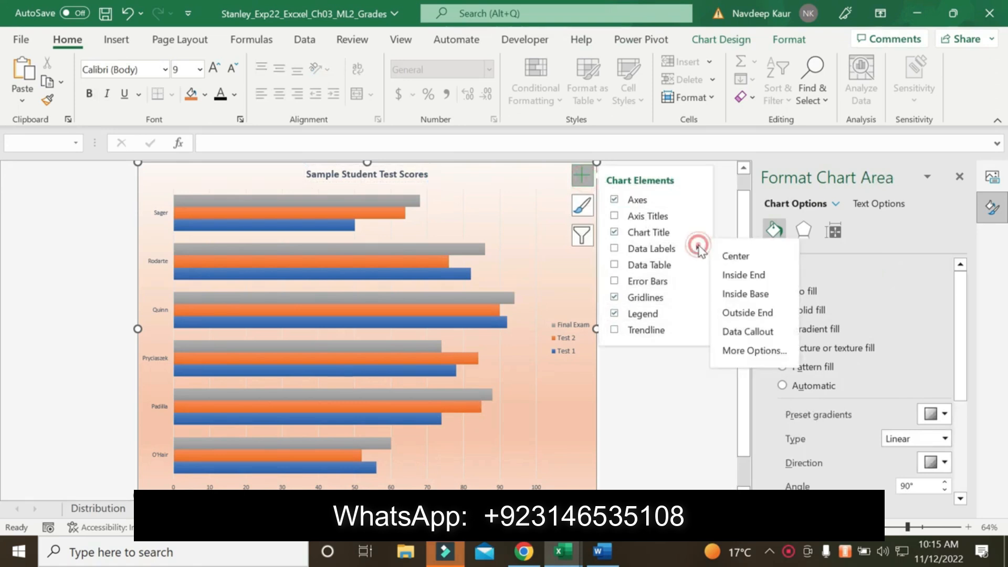
click(740, 313)
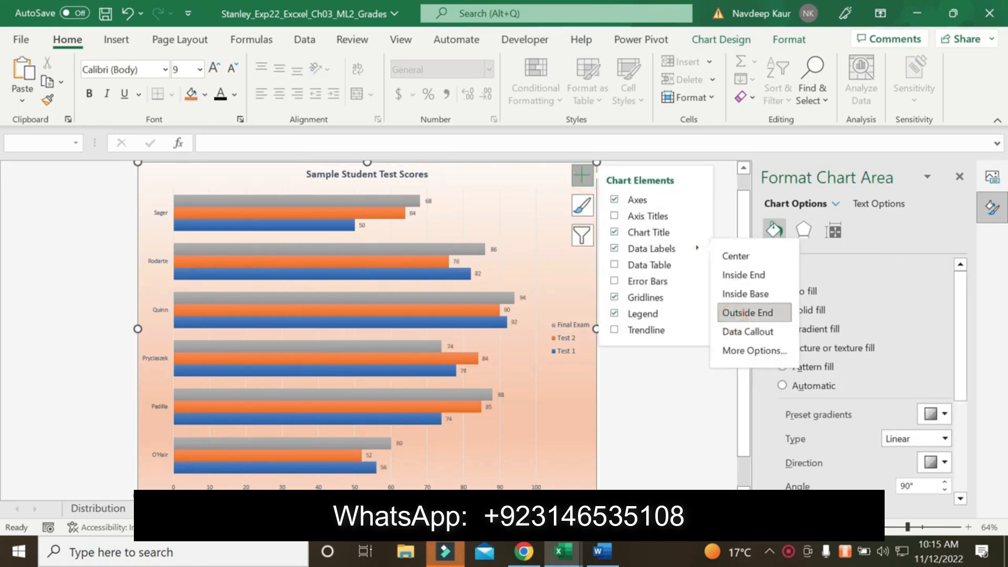
Check the series formatting instruction in Word and open the fill options for the bar chart's whole Final Exam data series
click(610, 560)
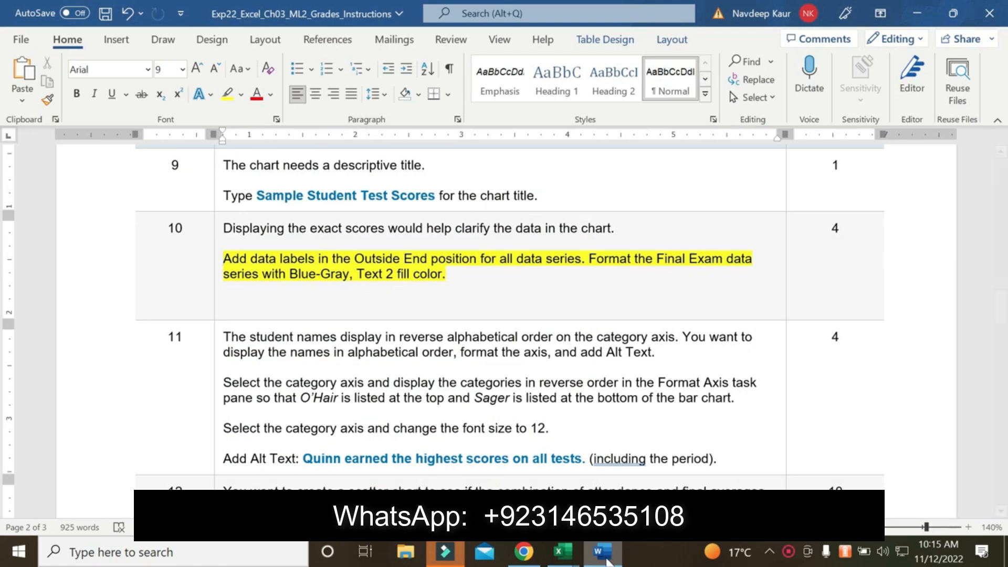
click(607, 561)
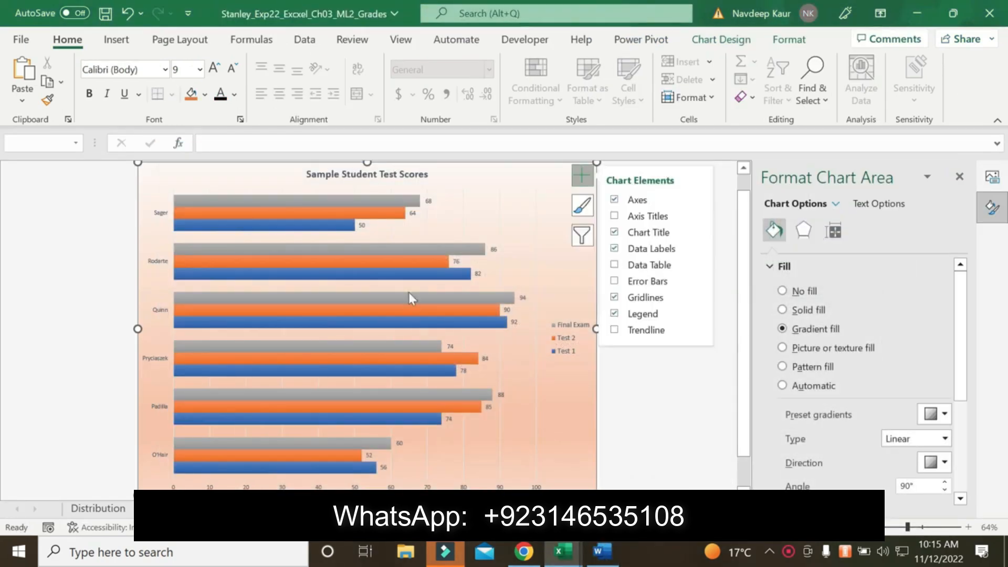
click(405, 200)
click(405, 200)
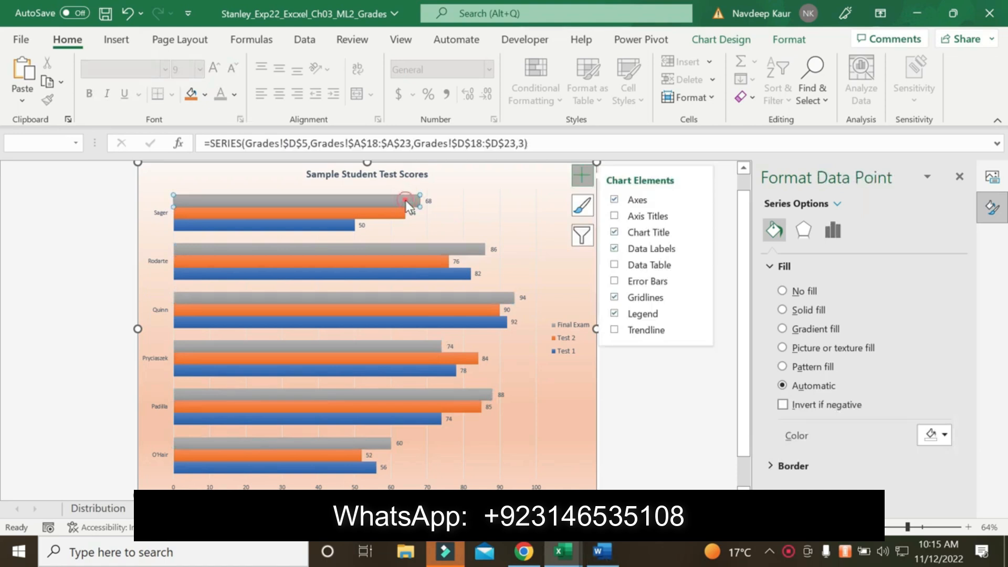
click(471, 206)
click(407, 195)
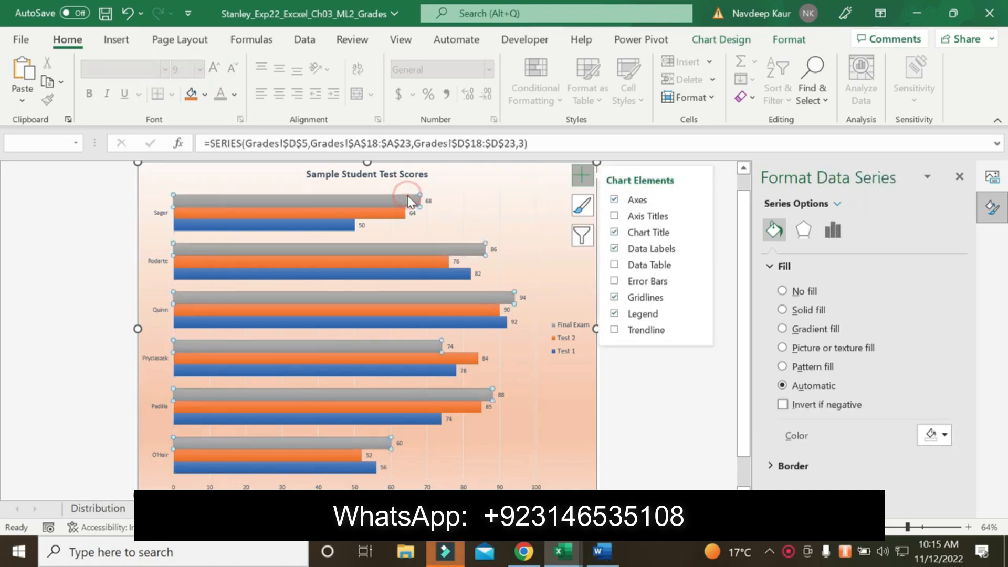
right_click(407, 195)
click(443, 371)
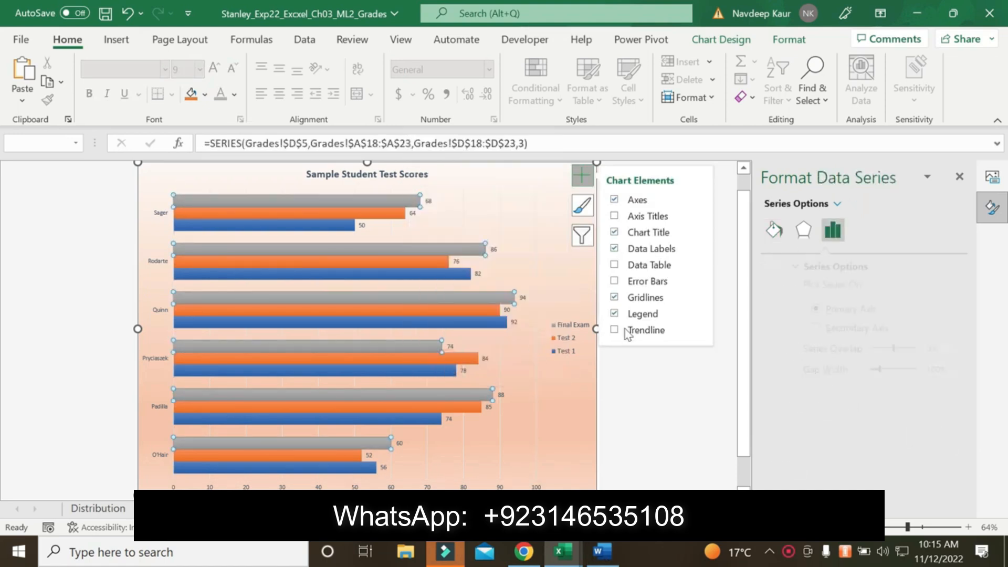
click(774, 230)
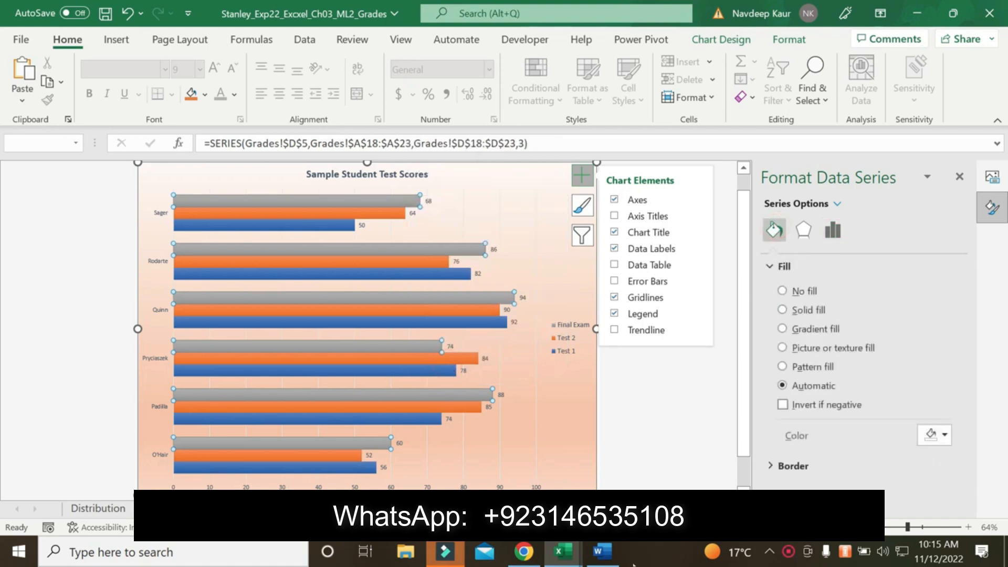
Recheck the color name in the Word instructions and give the Final Exam series a solid Blue-Gray, Text 2 fill
click(609, 558)
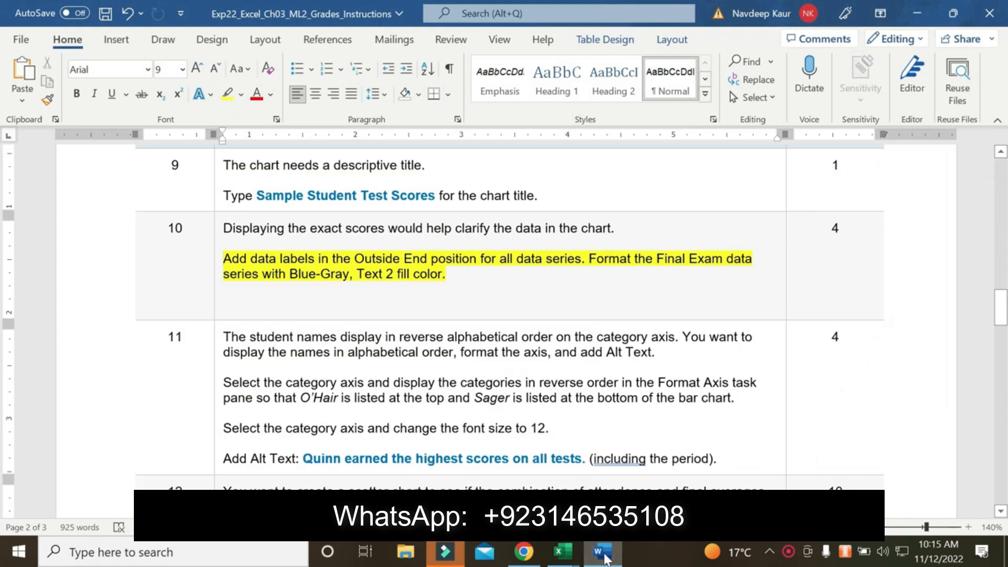
click(605, 559)
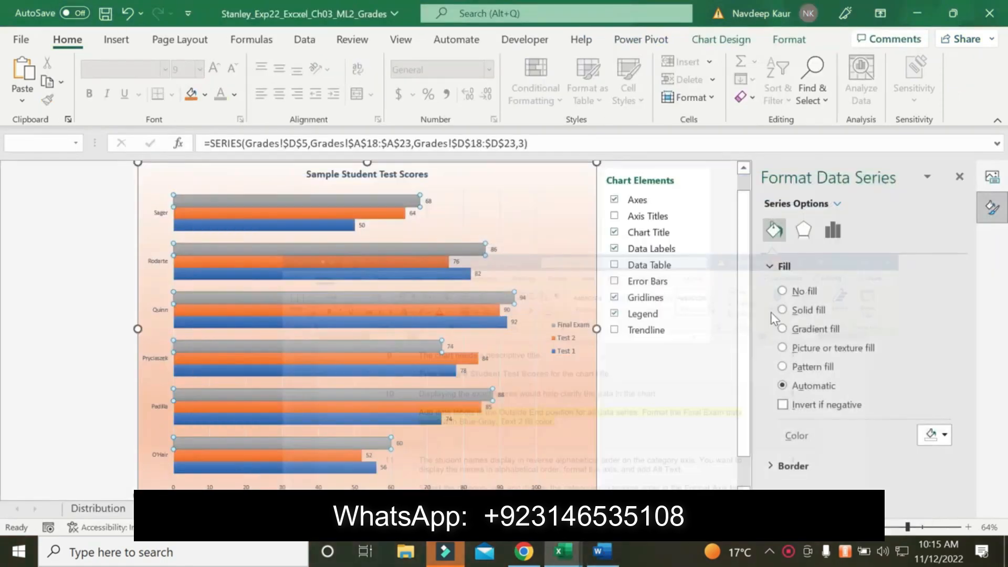
click(782, 311)
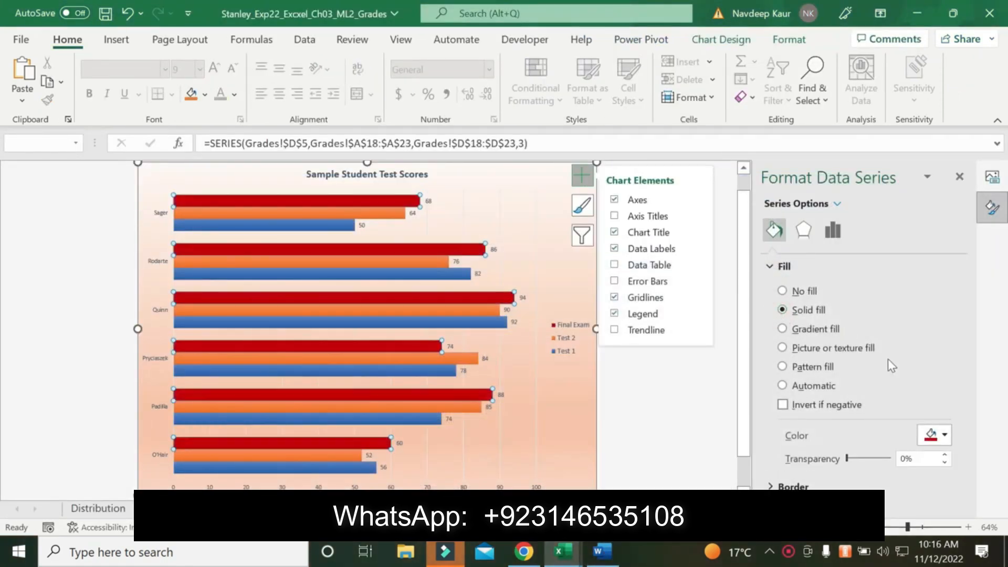
click(934, 435)
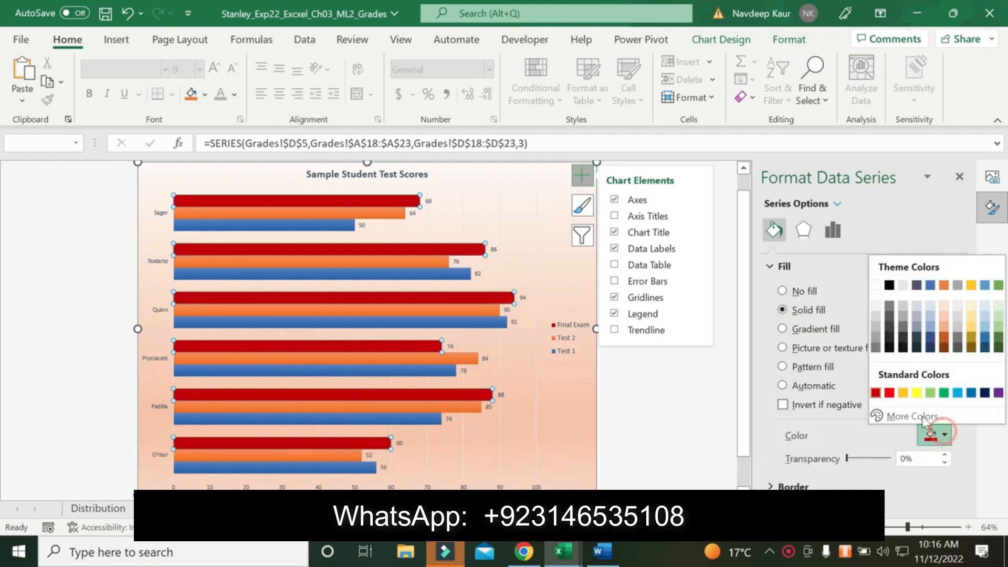
click(916, 286)
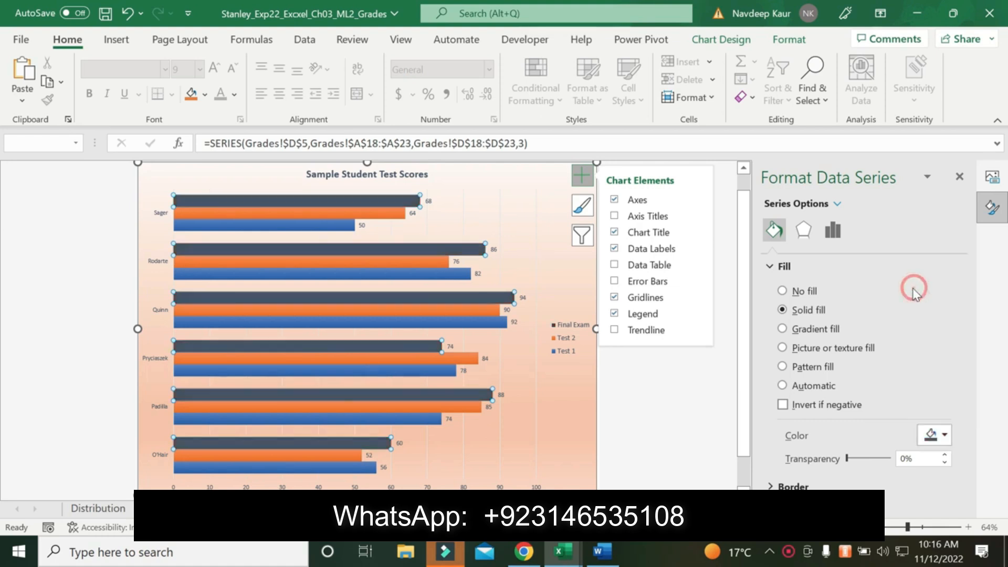
click(955, 179)
Look through the remaining assignment steps in the Word instructions, down to the total points and back up to step 9
click(602, 551)
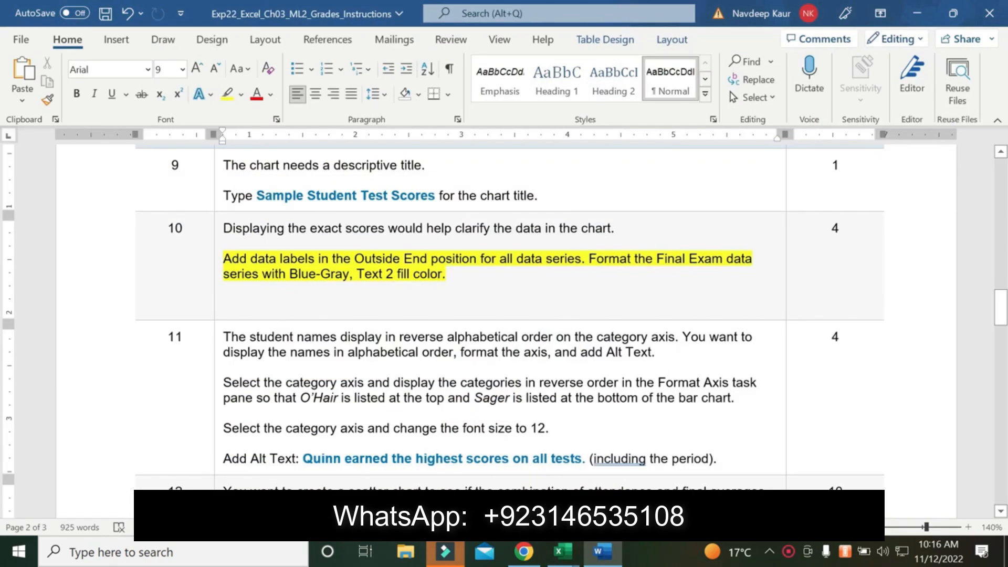
scroll(504, 315, down, 6)
scroll(567, 322, down, 10)
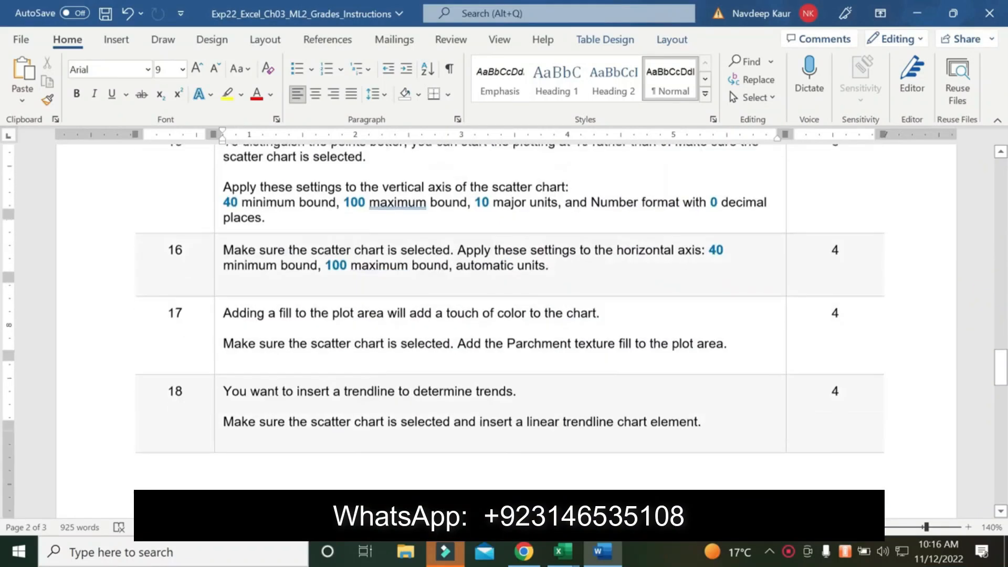
scroll(566, 321, down, 9)
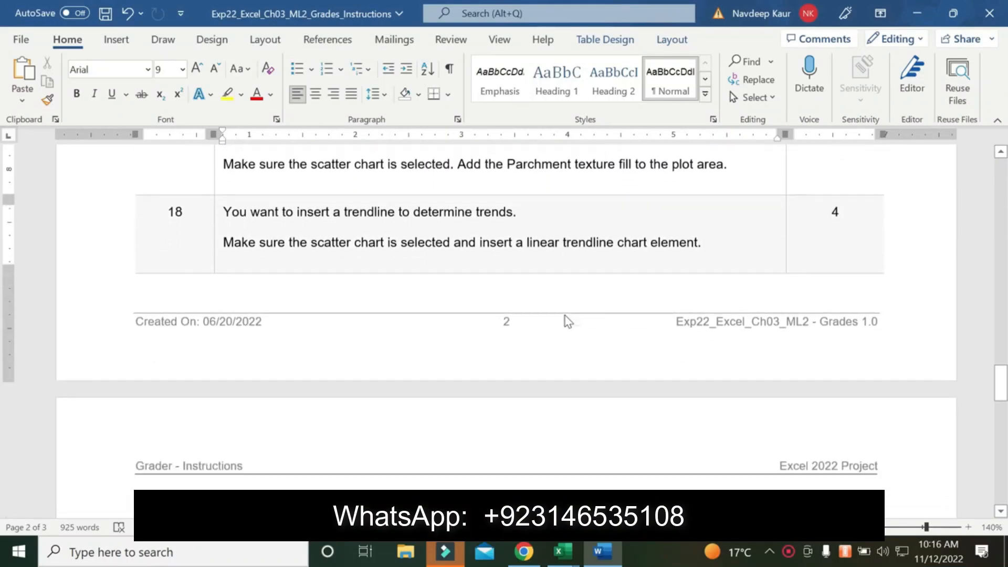
scroll(567, 321, down, 2)
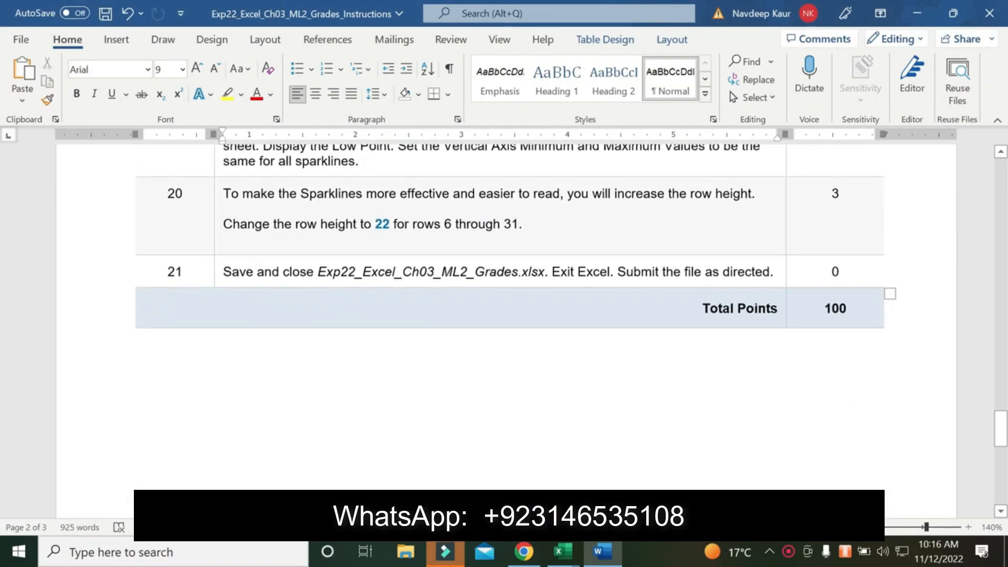
scroll(565, 320, up, 9)
scroll(567, 321, up, 15)
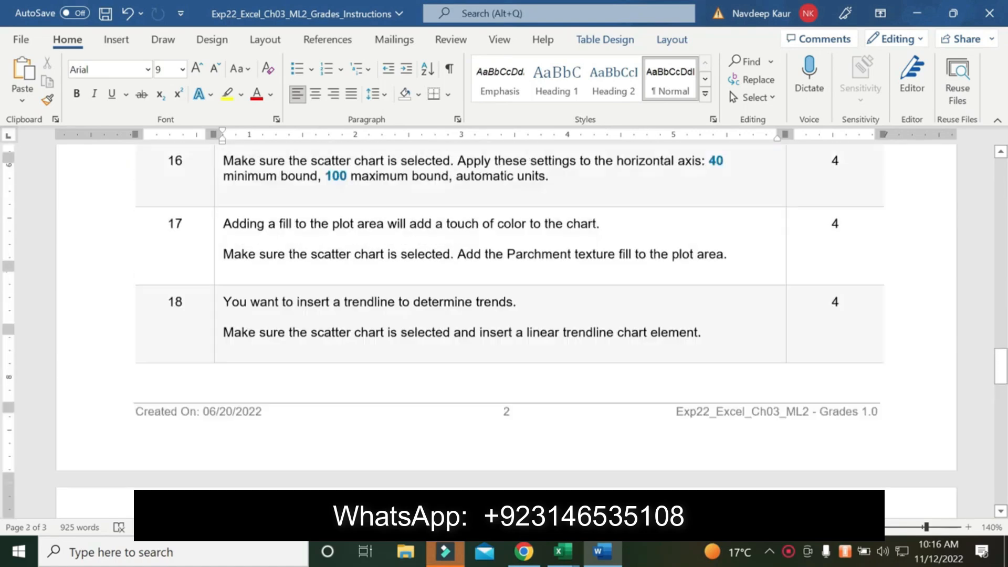
scroll(567, 322, up, 3)
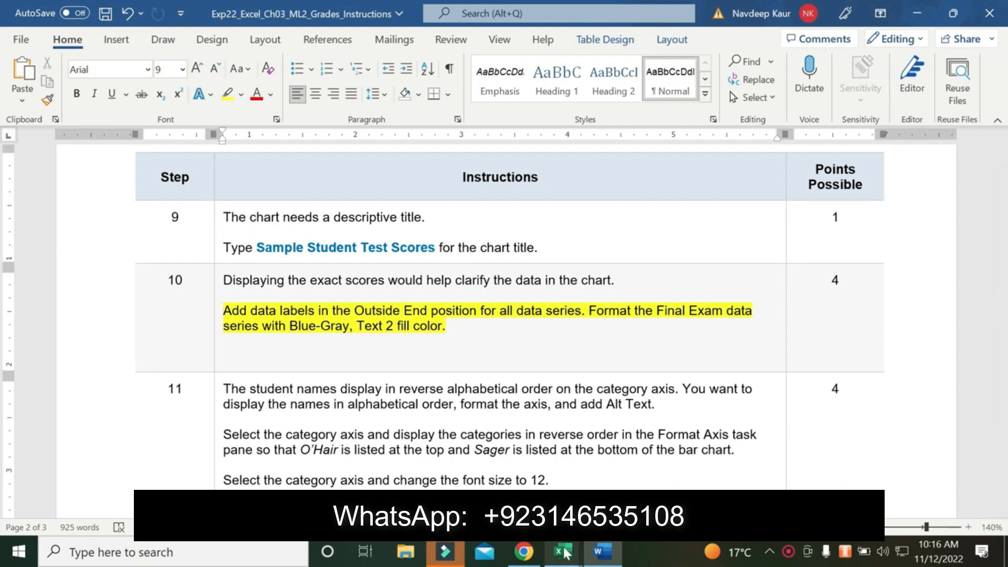
Switch to the completed S..Stanley grades workbook and review its pie chart, bar chart, scatter chart and Trend sparklines
mouse_move(562, 551)
click(495, 478)
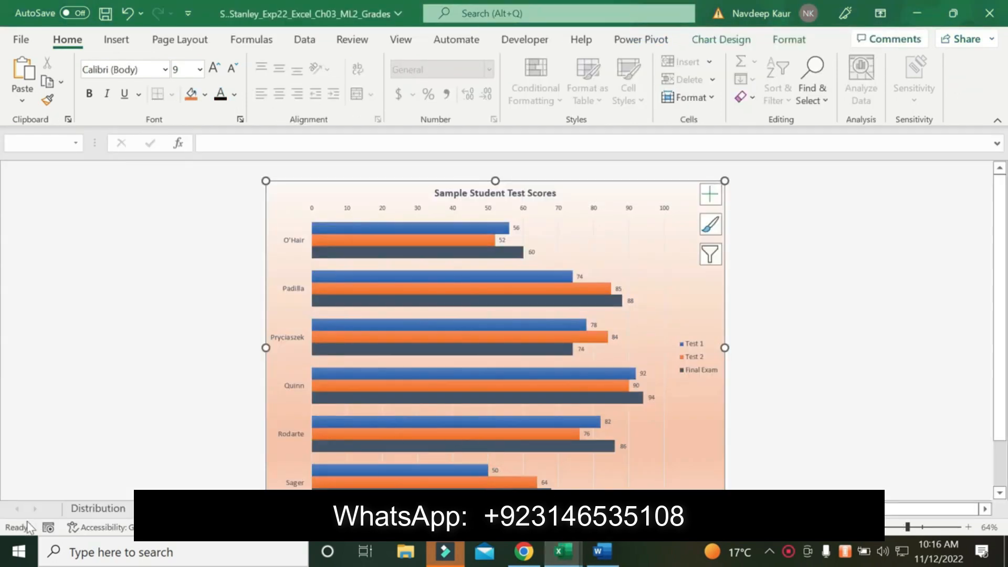
click(86, 508)
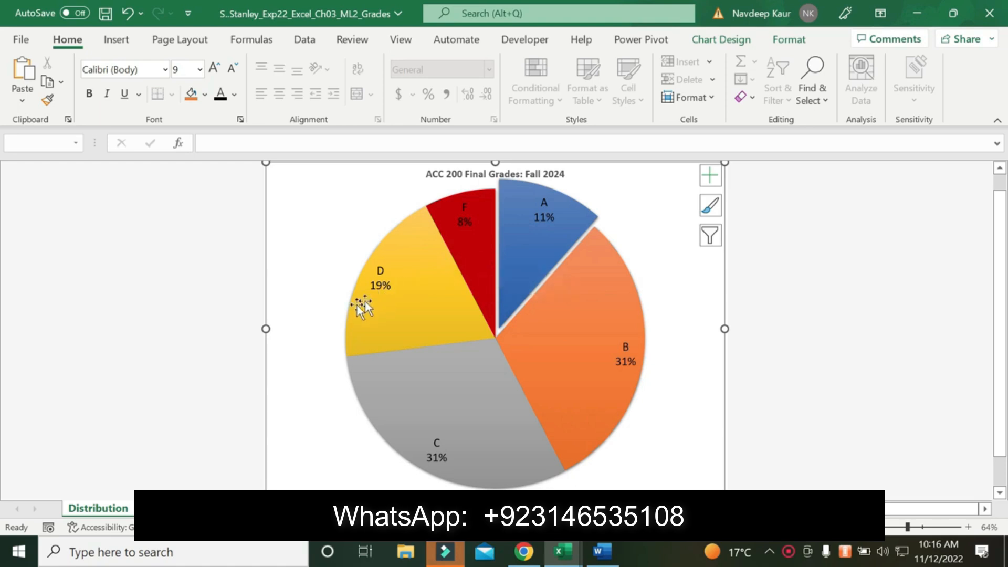
click(167, 508)
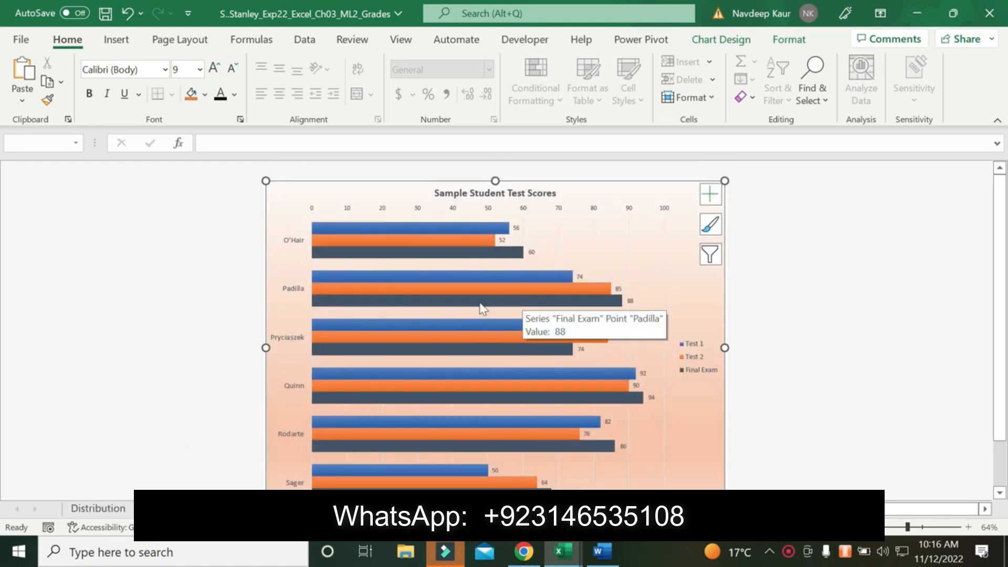
key(ctrl+Page_Up)
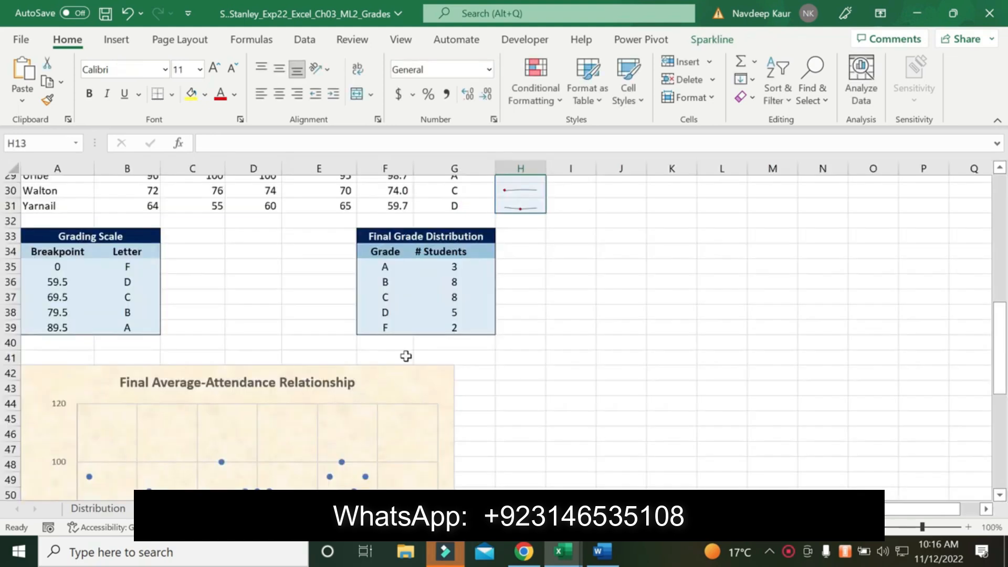
scroll(550, 372, down, 3)
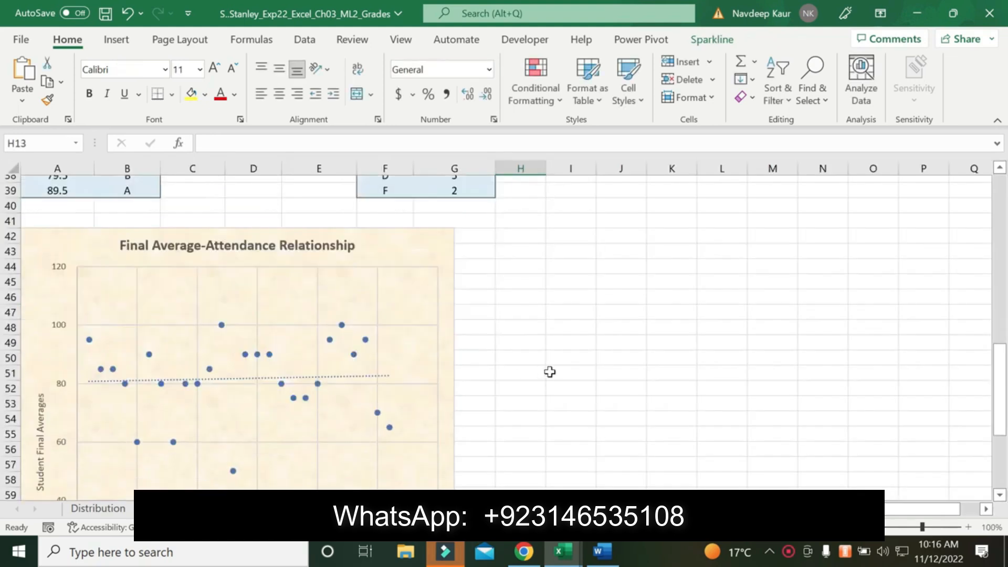
scroll(549, 371, down, 5)
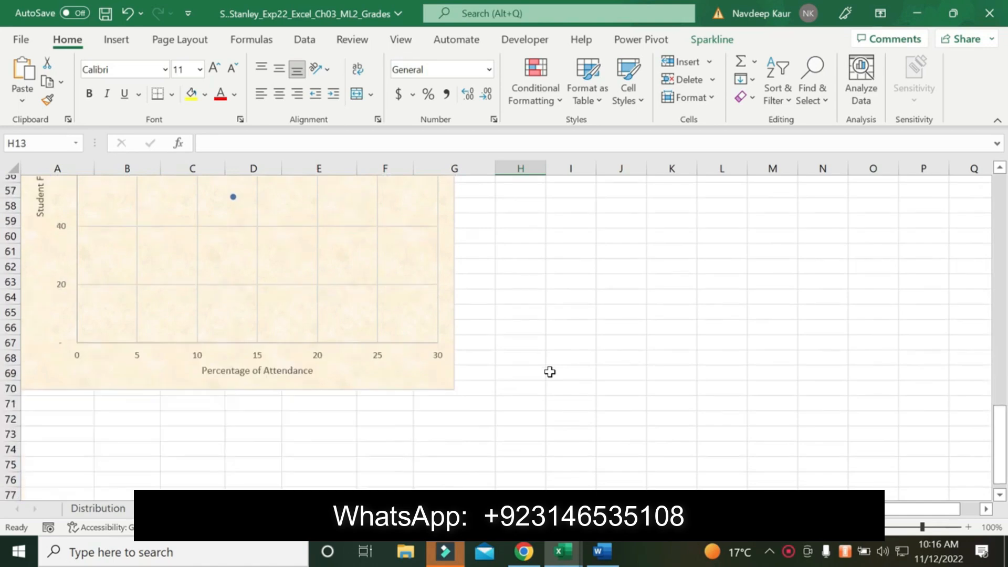
scroll(549, 371, up, 7)
scroll(549, 372, up, 9)
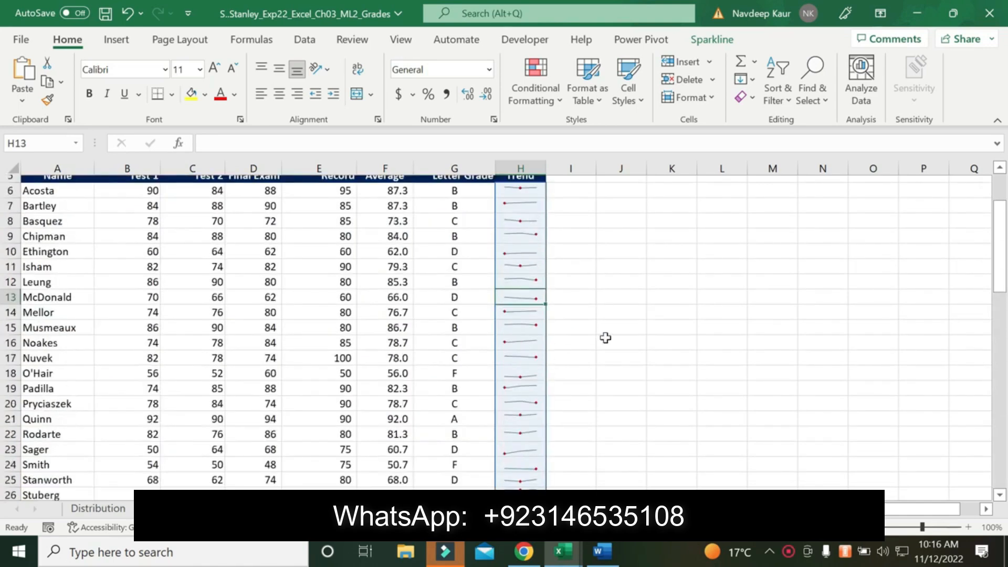
scroll(604, 339, up, 2)
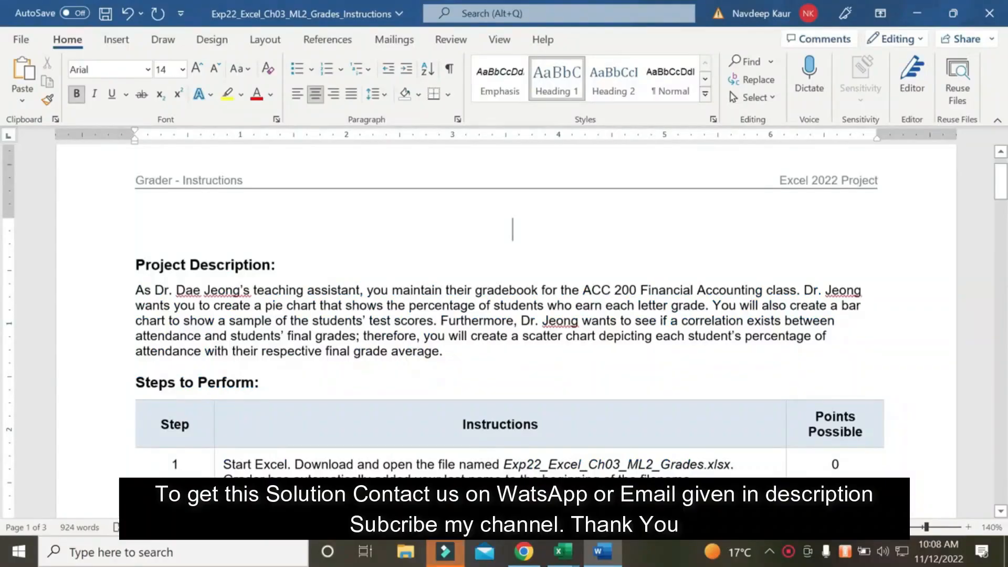
text(Exp22_Excel_Ch03_ML2_Grades)
Highlight the step 2 paragraph on creating the Distribution pie chart from F35:G39 in yellow in the Word instructions
scroll(504, 315, down, 2)
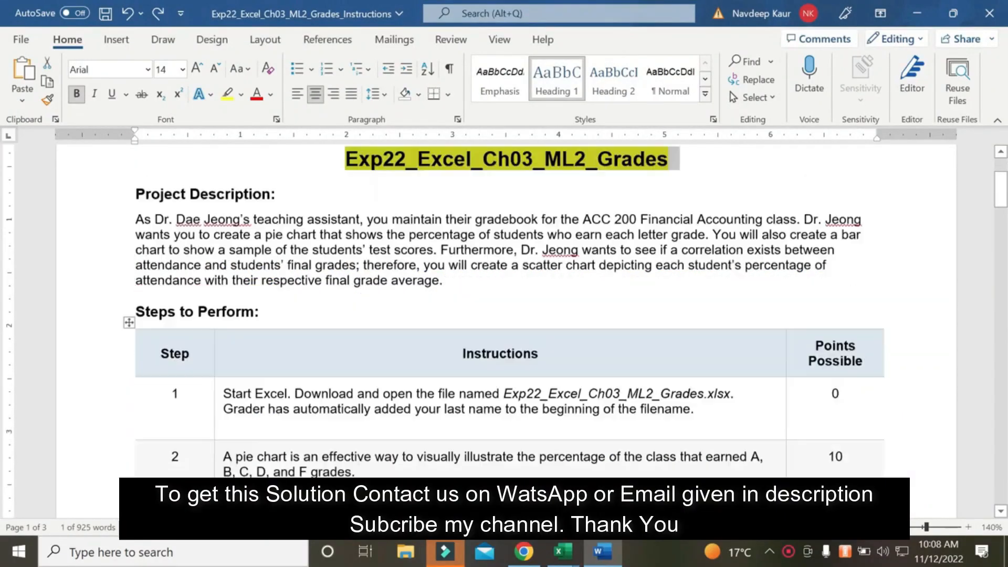
scroll(504, 315, down, 3)
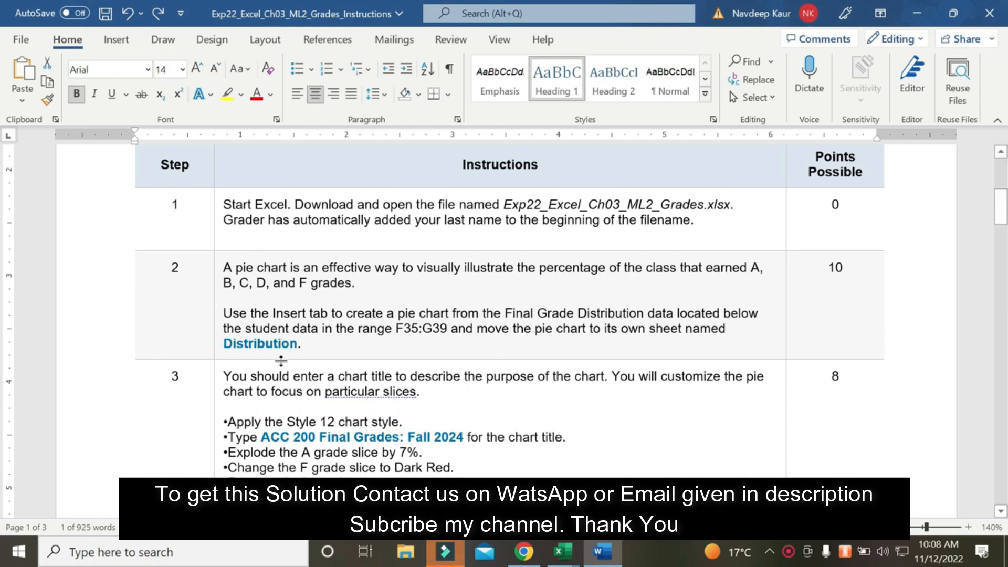
drag(302, 343, 223, 312)
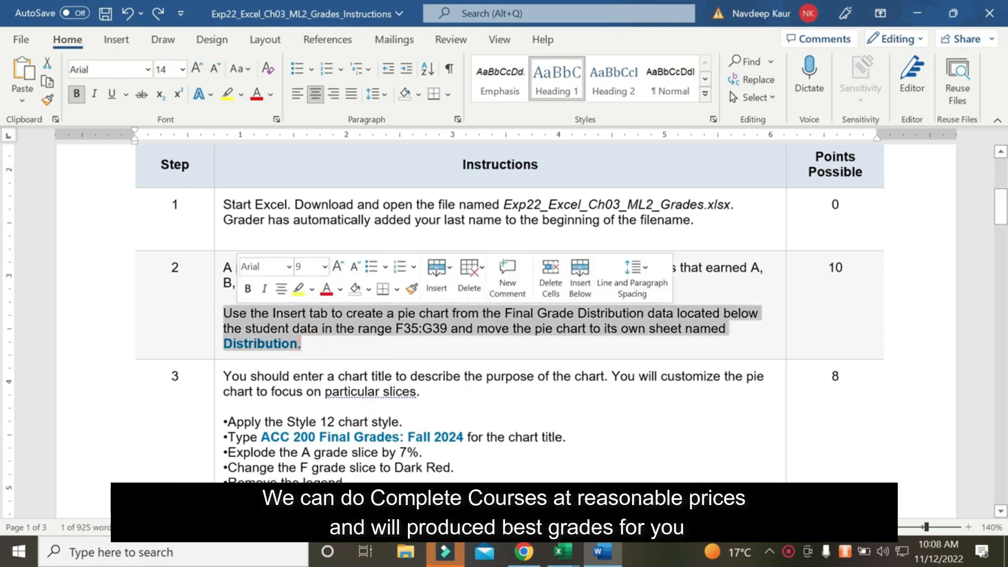
click(226, 93)
key(Left)
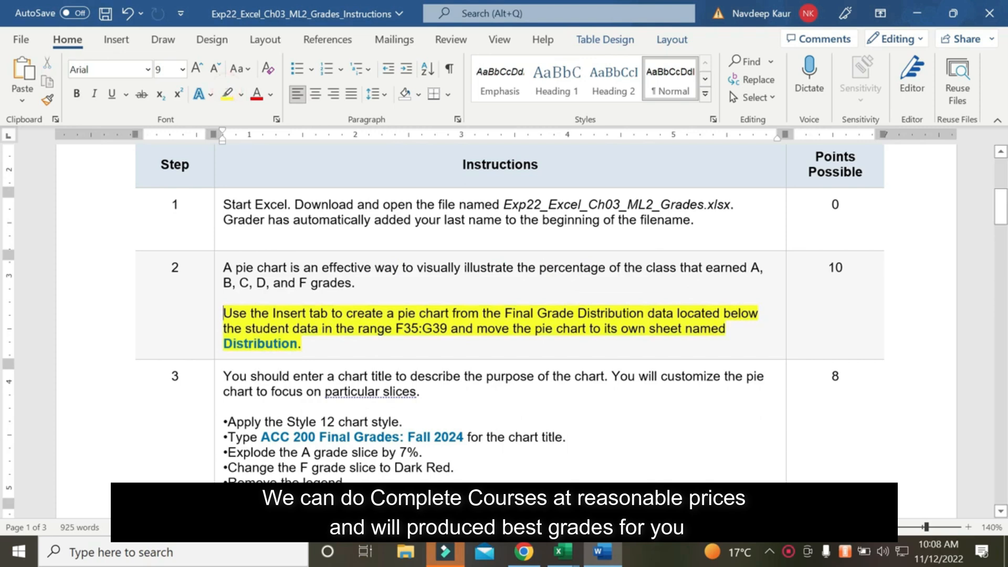
Copy the range F35:G39 from the Word instructions, switch to the Exp22_Excxel_Ch03_ML2_Grades workbook, and insert a 2-D pie chart from that range
drag(395, 328, 450, 328)
key(ctrl+c)
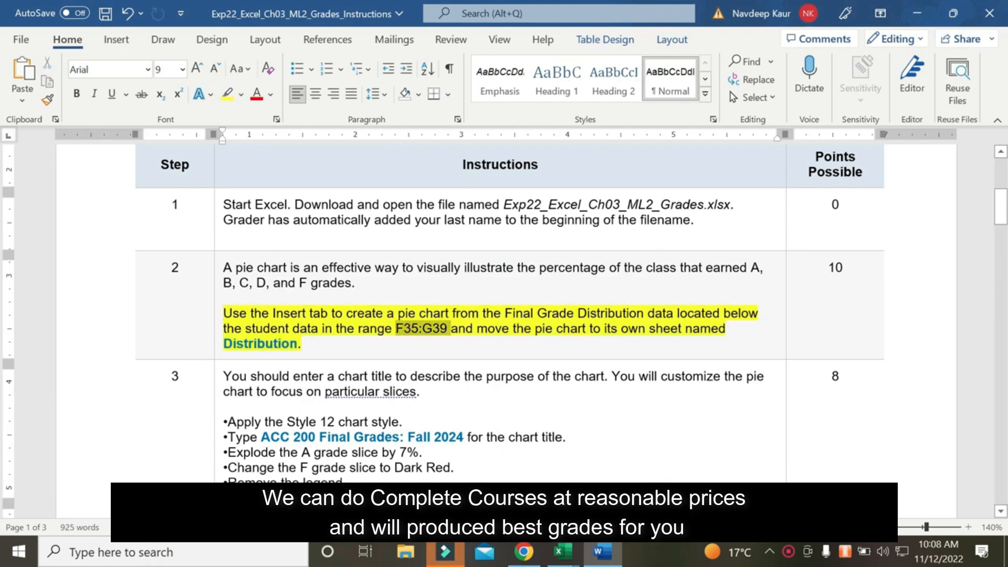
key(ctrl+z)
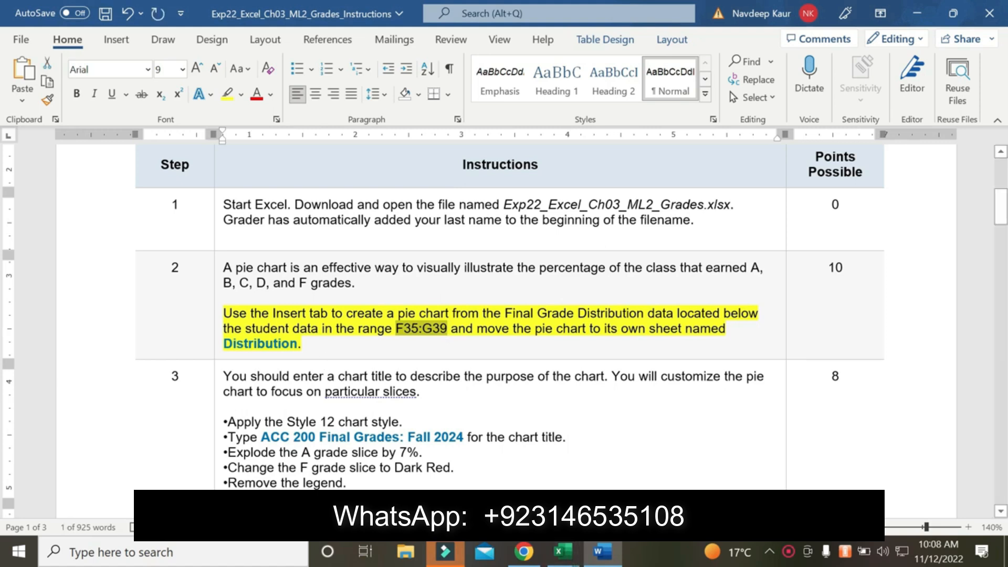
click(563, 552)
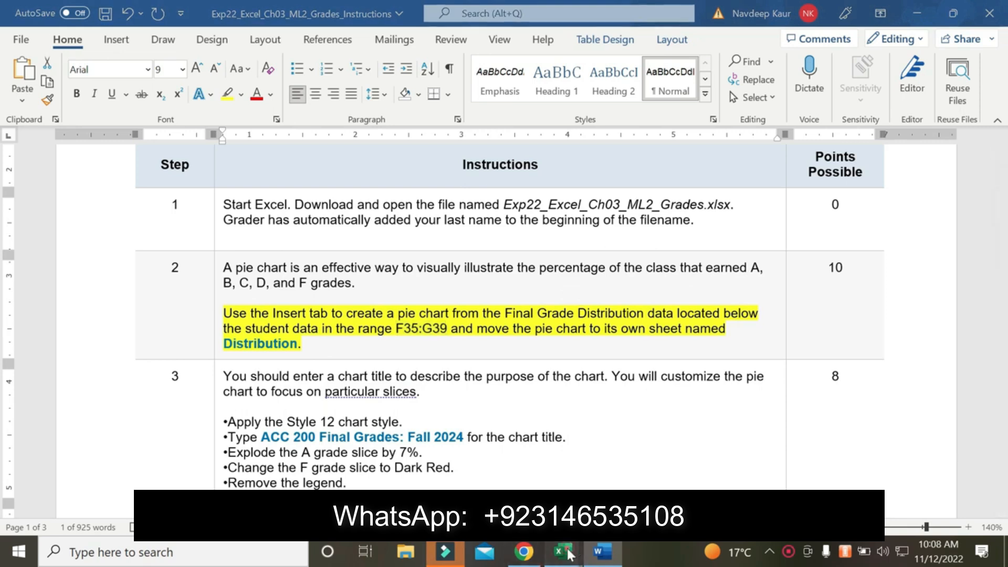
click(607, 481)
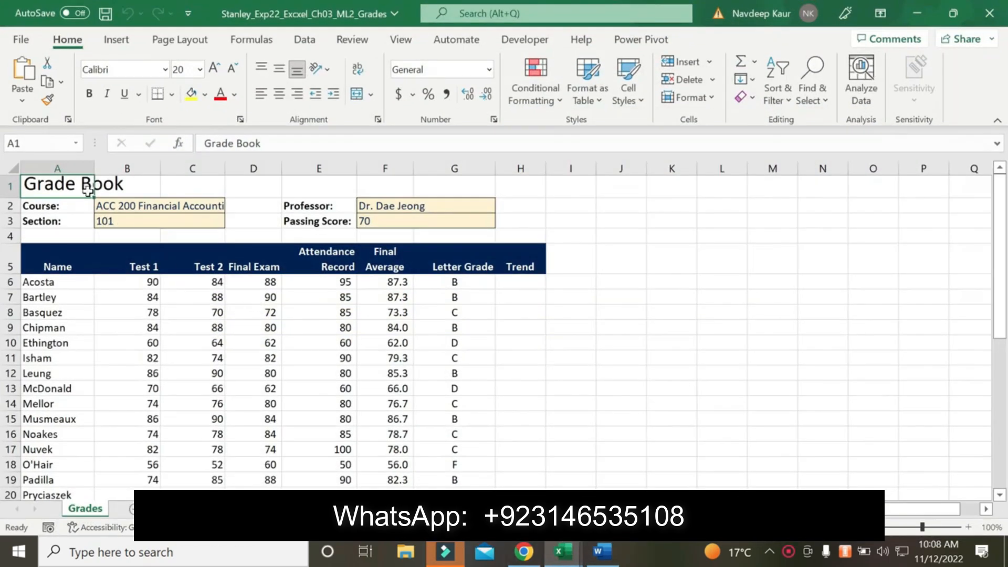
click(50, 141)
key(ctrl+v)
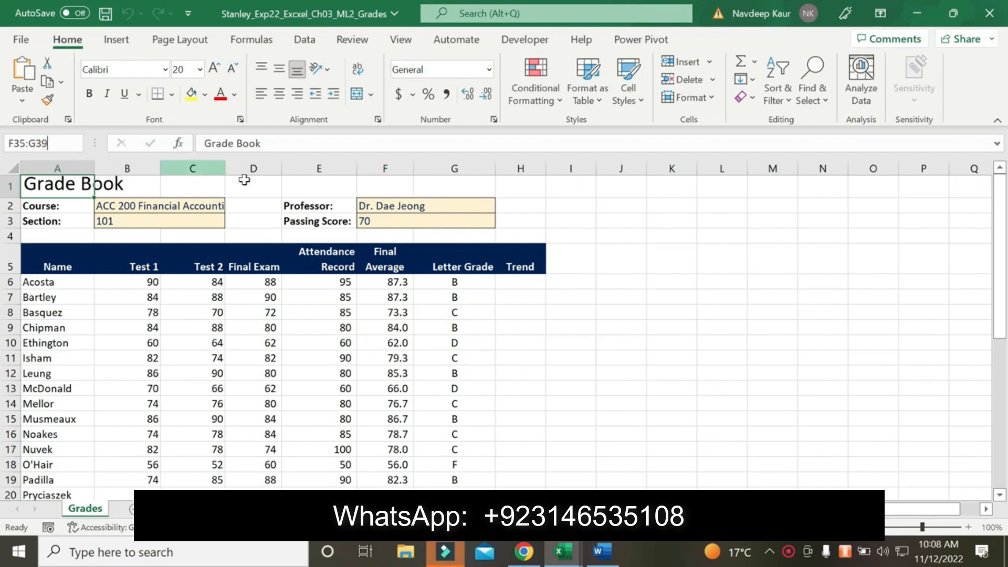
key(Return)
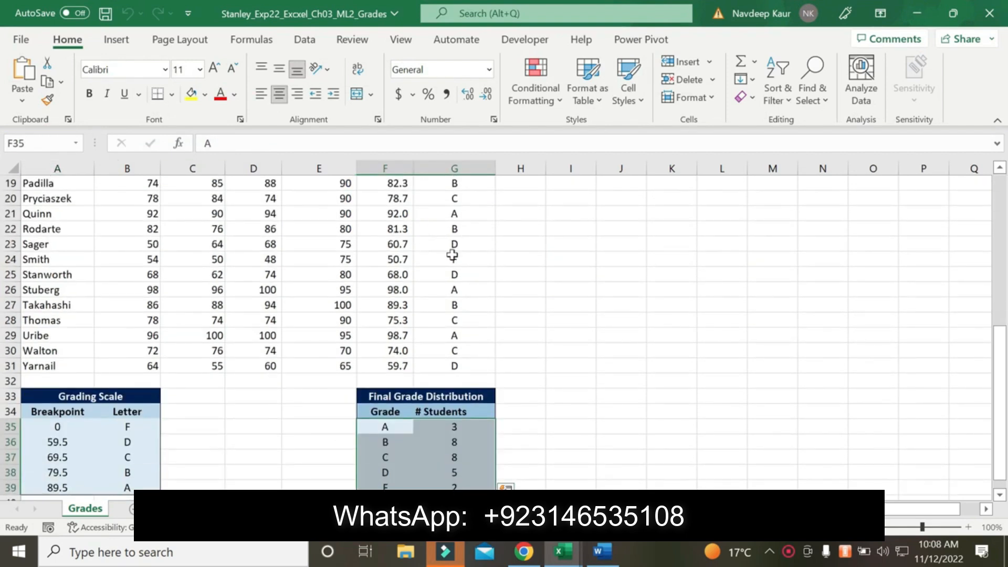
click(115, 41)
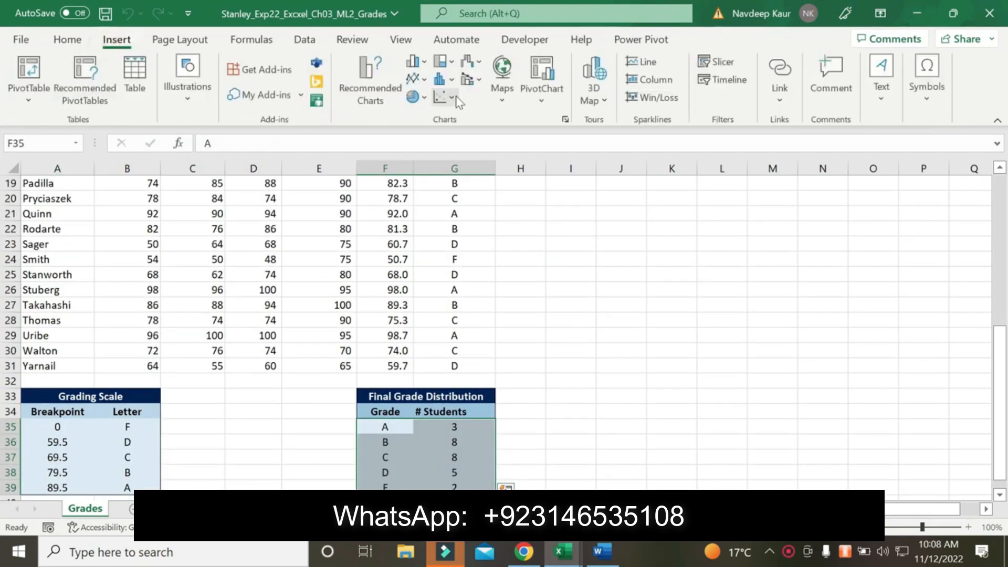
click(420, 103)
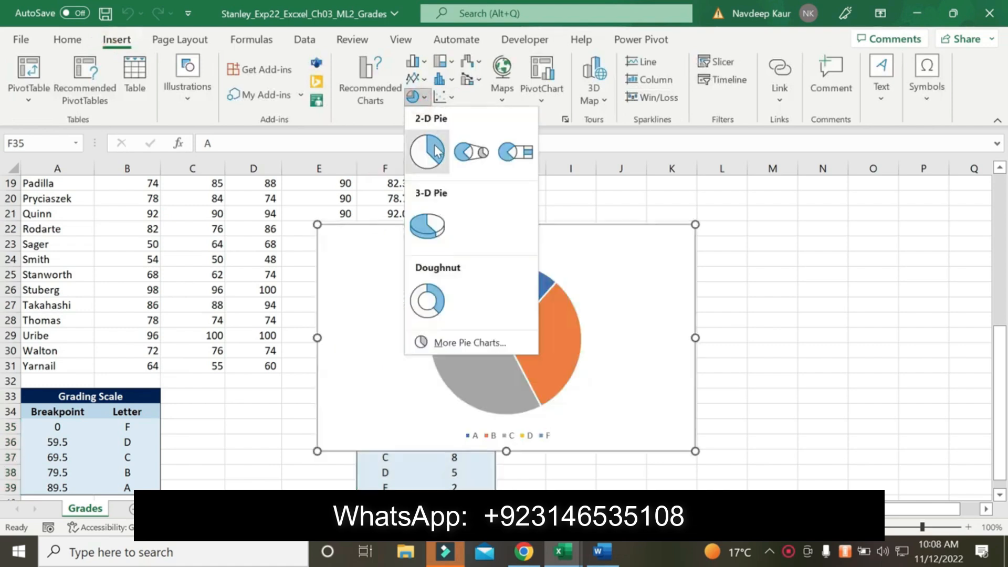
click(428, 150)
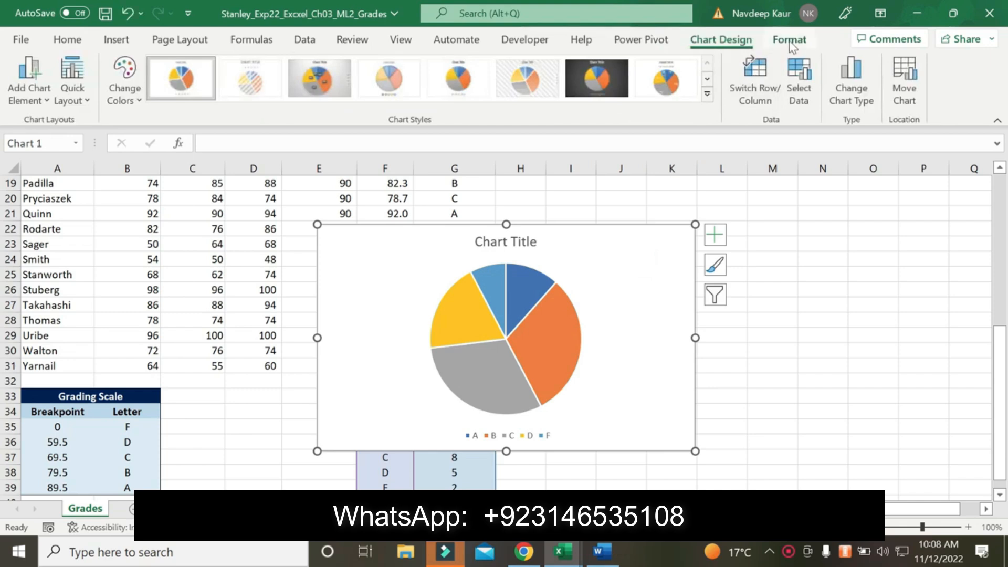
Move the pie chart to a new sheet named Distribution, copying the sheet name from the Word instructions
click(895, 84)
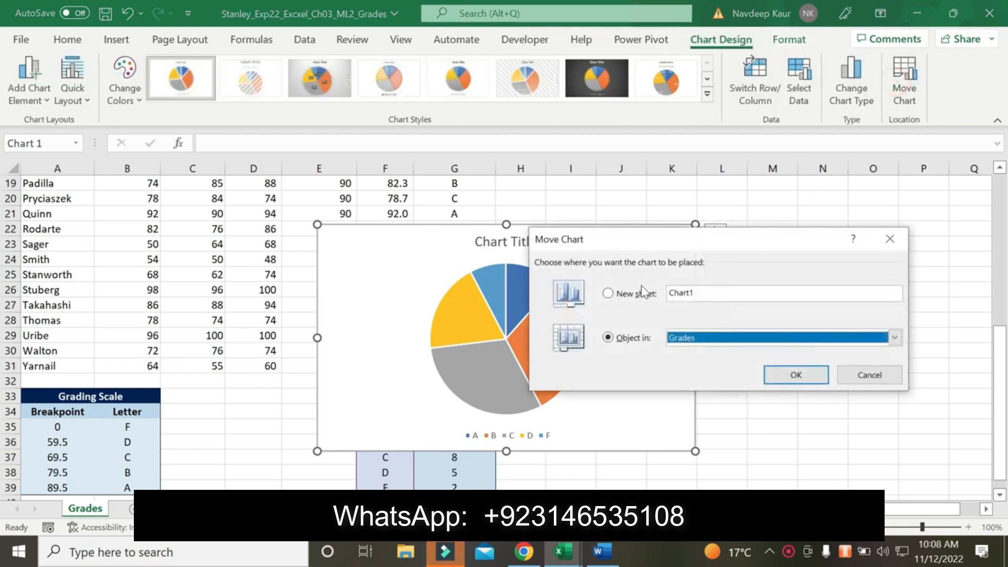
click(635, 294)
click(593, 549)
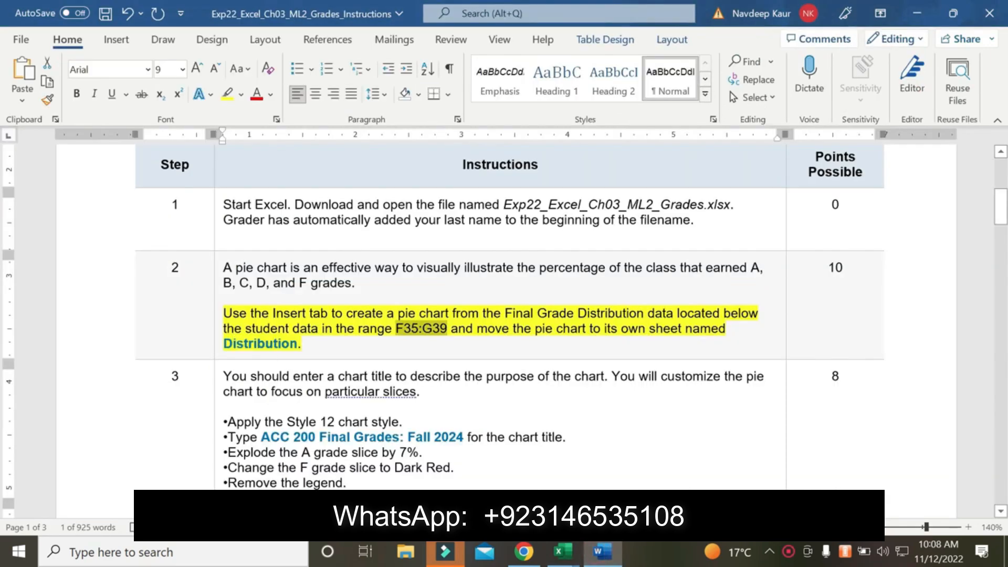
drag(224, 343, 297, 343)
key(ctrl+c)
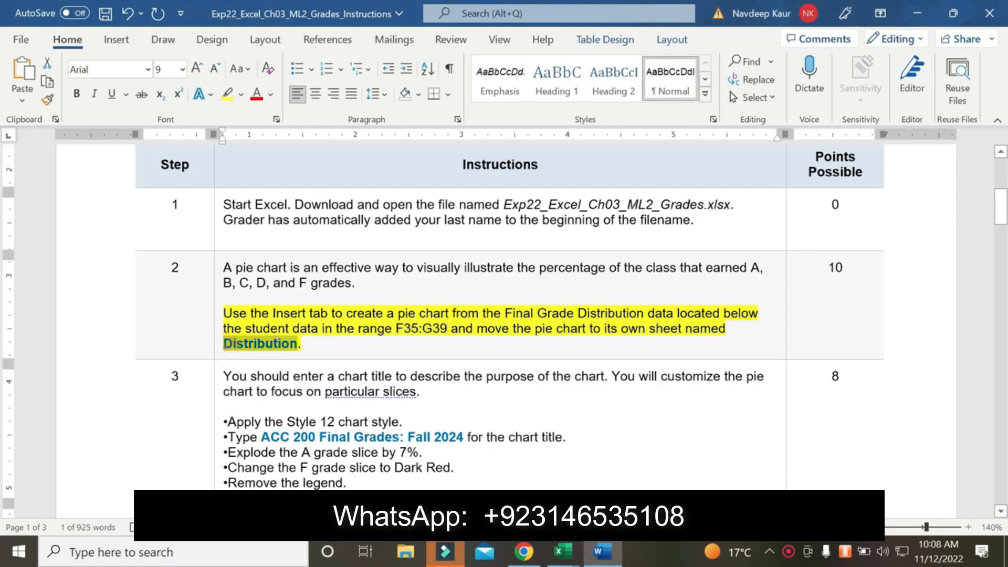
click(555, 551)
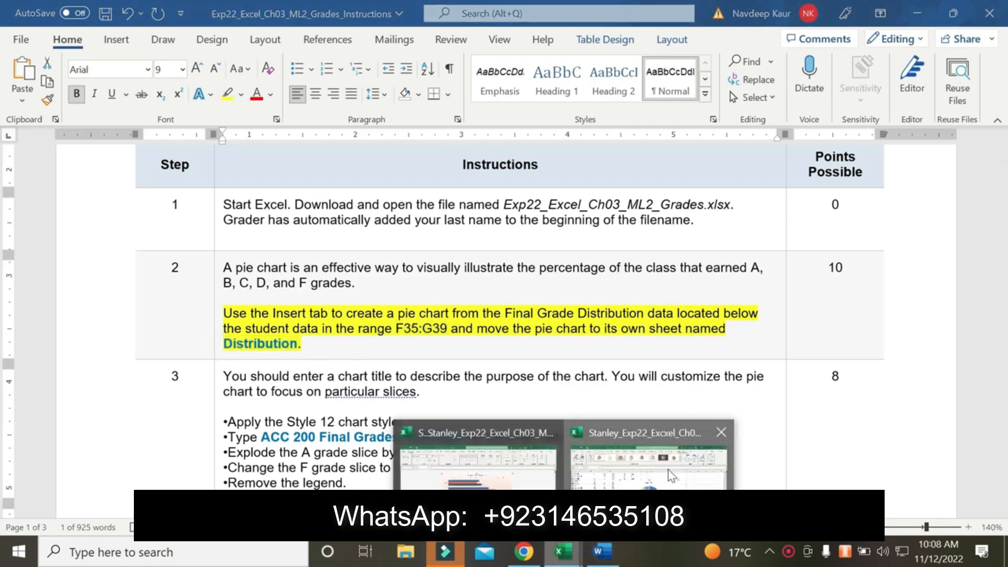
click(669, 471)
key(ctrl+v)
click(771, 374)
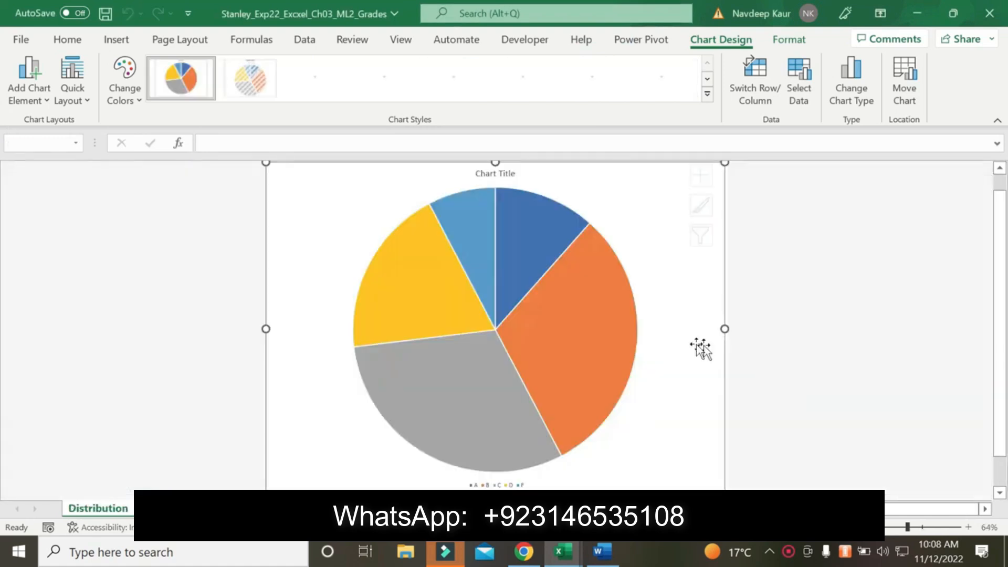
Switch to the Word instructions and remove the yellow highlight from the step 2 pie chart paragraph
click(602, 551)
drag(318, 356, 223, 313)
click(228, 95)
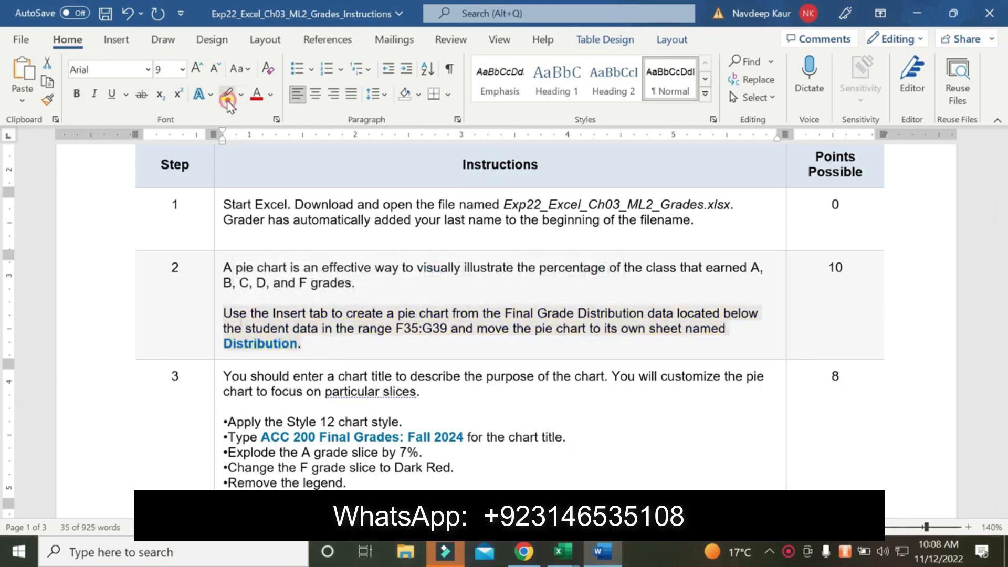
Copy the chart title text from step 3 of the instructions and apply the Style 12 chart style to the Distribution pie chart in Excel
scroll(509, 314, down, 3)
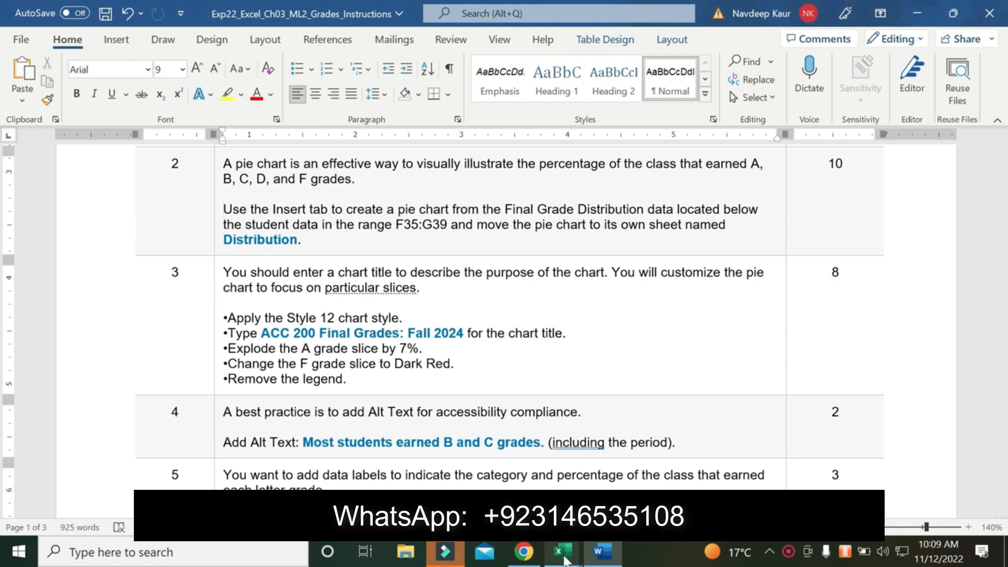
mouse_move(561, 551)
drag(466, 333, 261, 333)
key(ctrl+c)
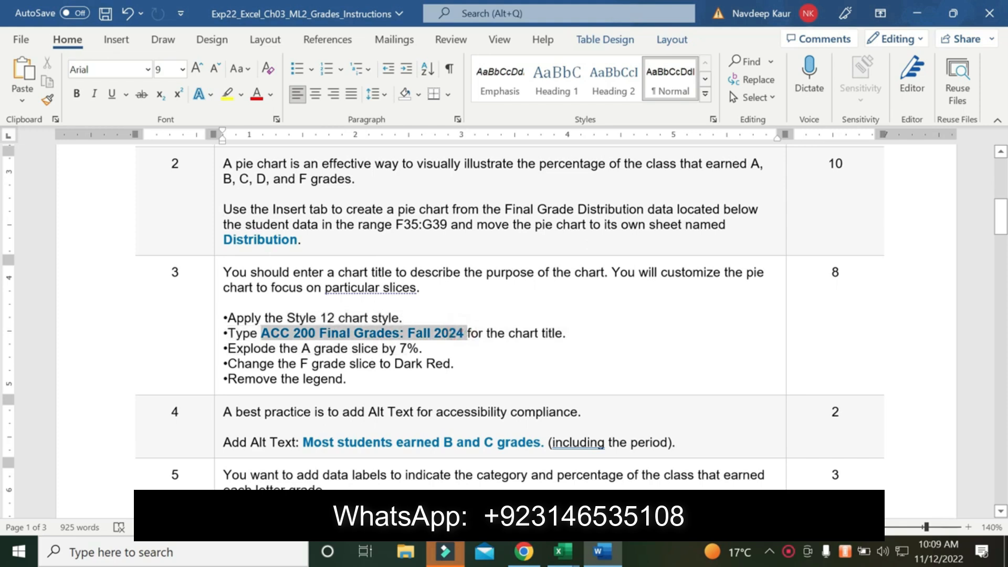
click(562, 552)
click(616, 480)
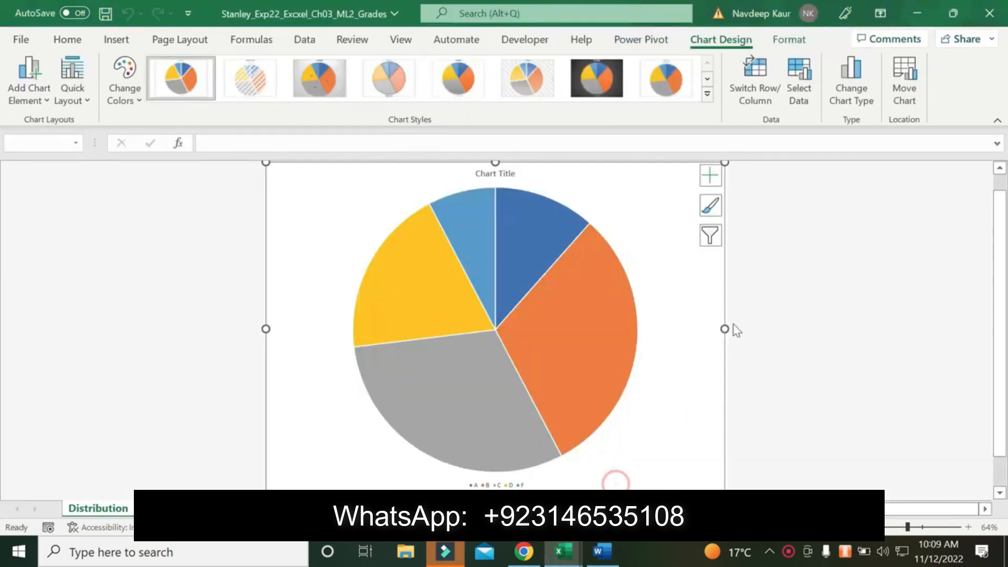
scroll(847, 336, down, 5)
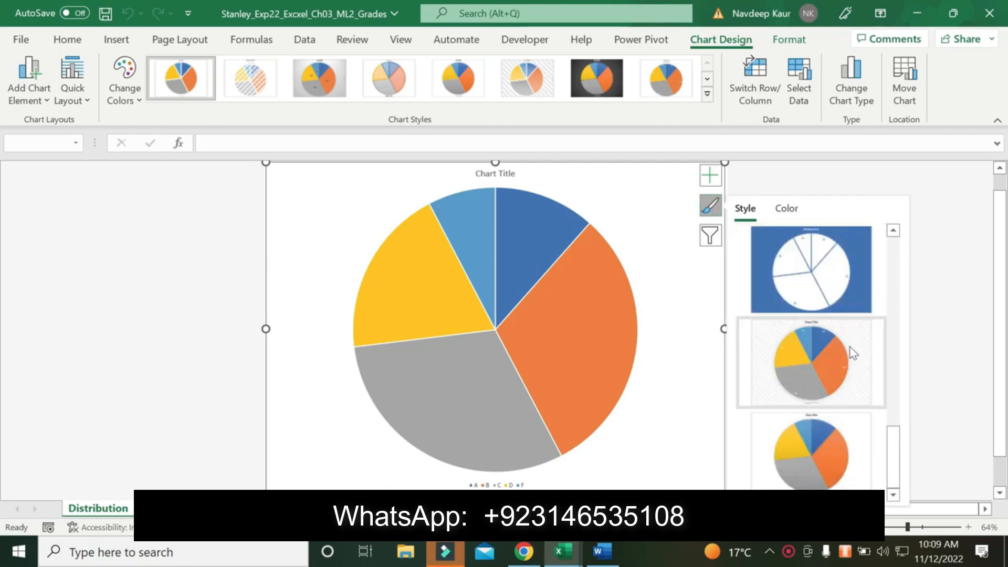
click(829, 456)
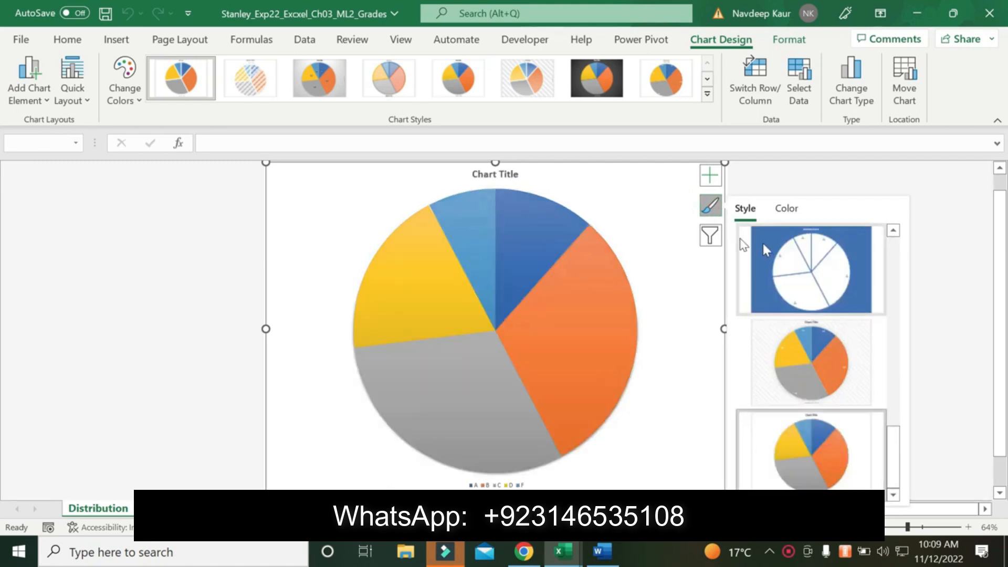
Replace the pie chart's placeholder title with ACC 200 Final Grades: Fall 2024
click(493, 175)
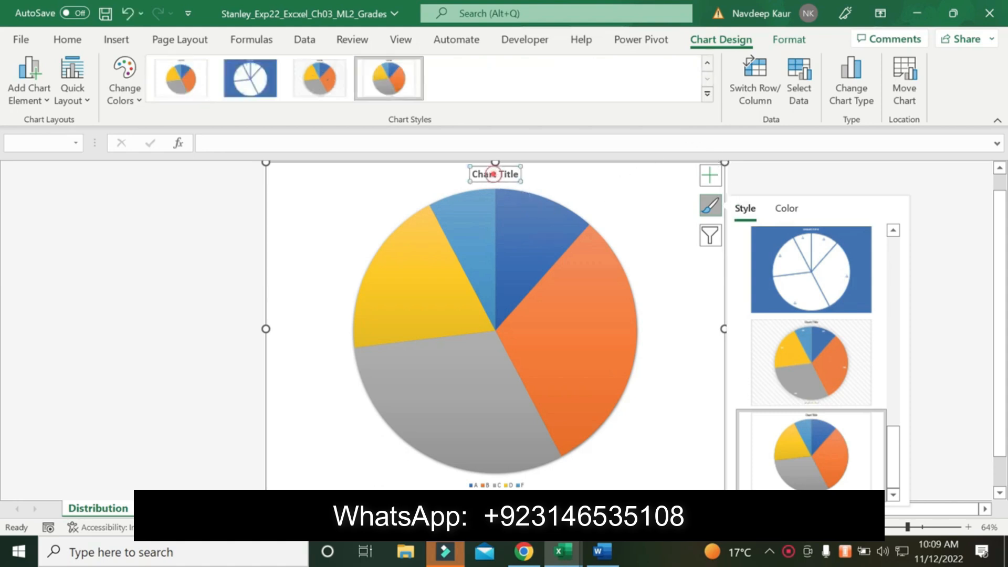
click(492, 174)
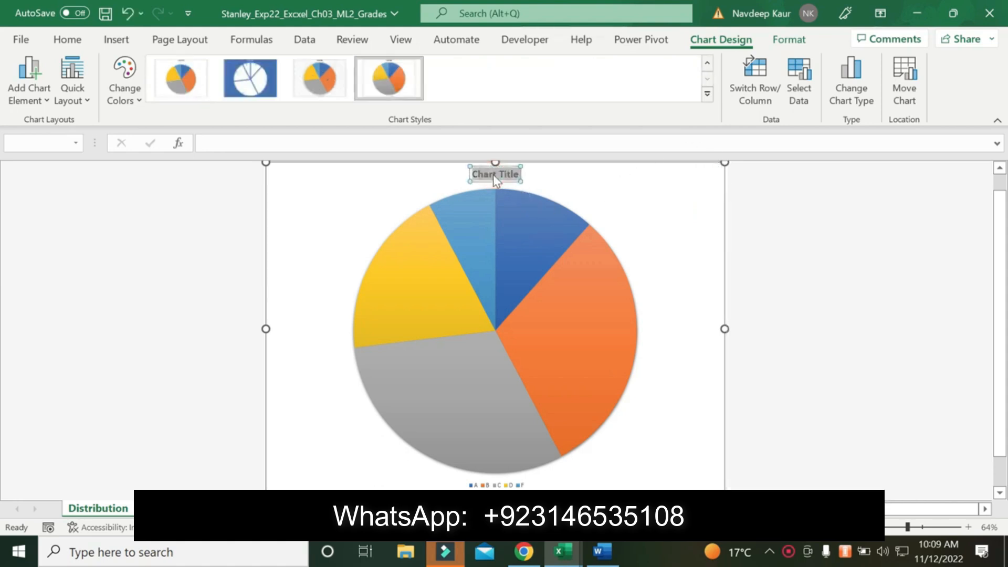
key(ctrl+v)
Check the slice explosion requirement in the Word instructions and open the series formatting options for the Distribution pie in Excel
click(584, 545)
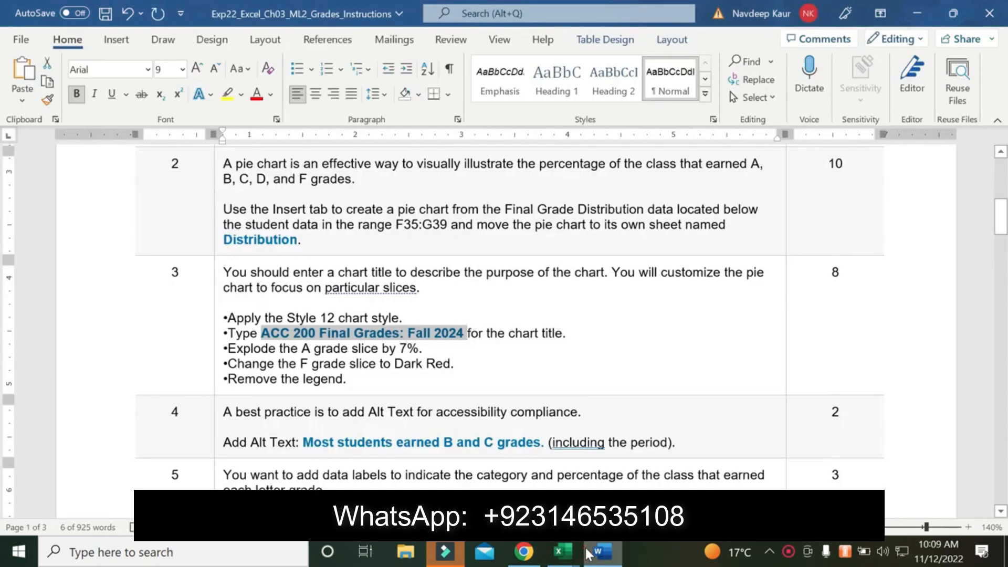
click(584, 546)
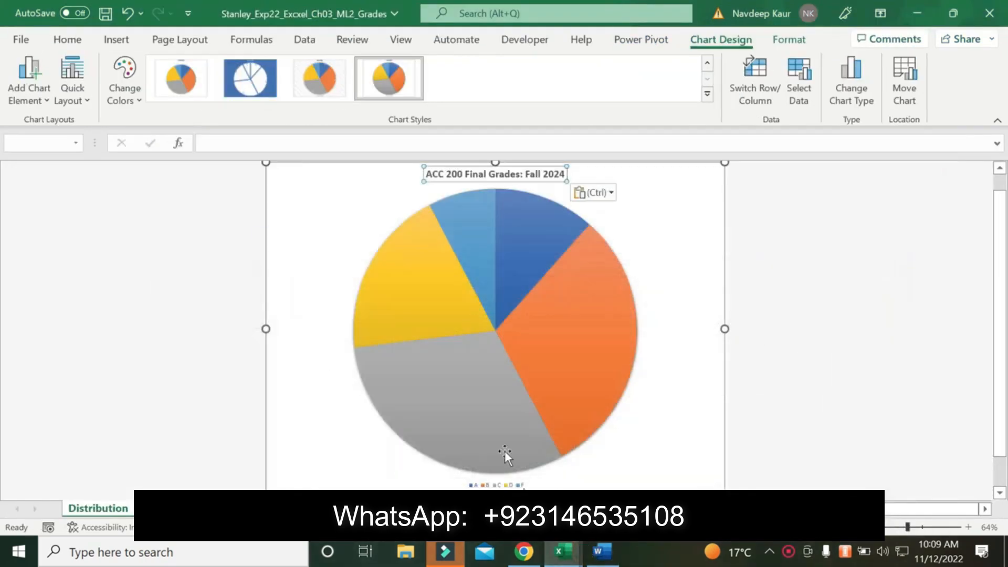
click(505, 223)
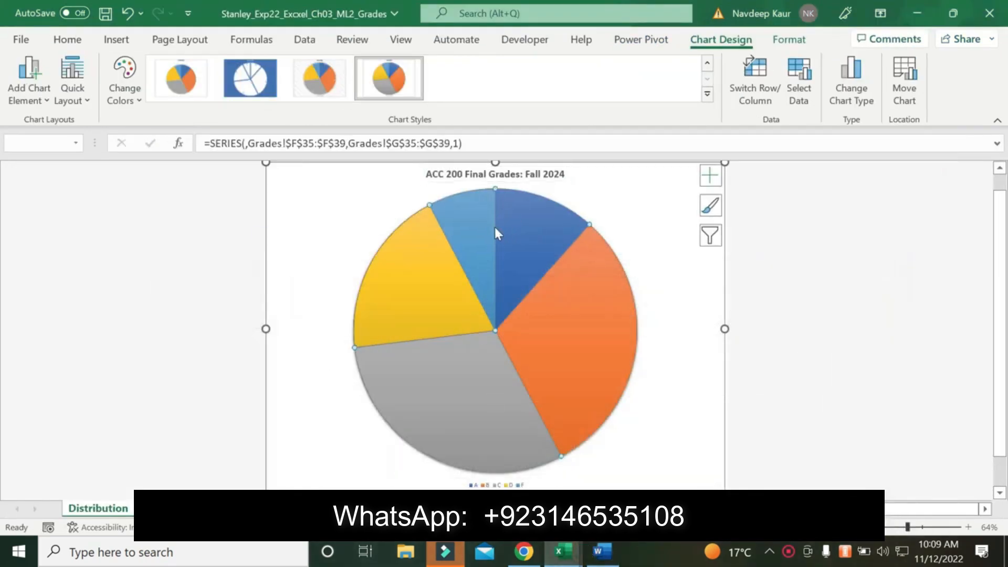
click(968, 528)
click(968, 527)
click(968, 527)
scroll(876, 379, down, 1)
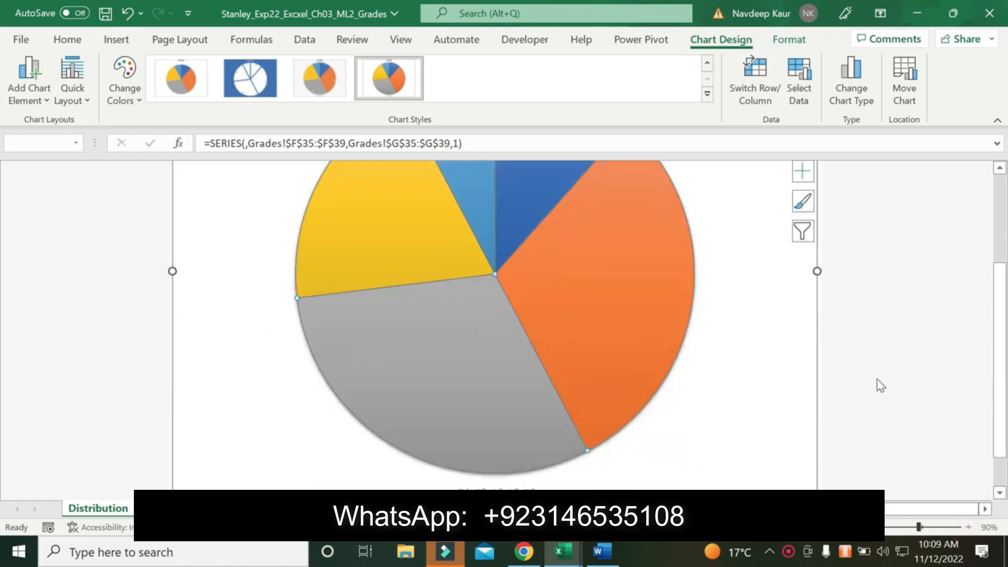
scroll(877, 379, up, 3)
key(space)
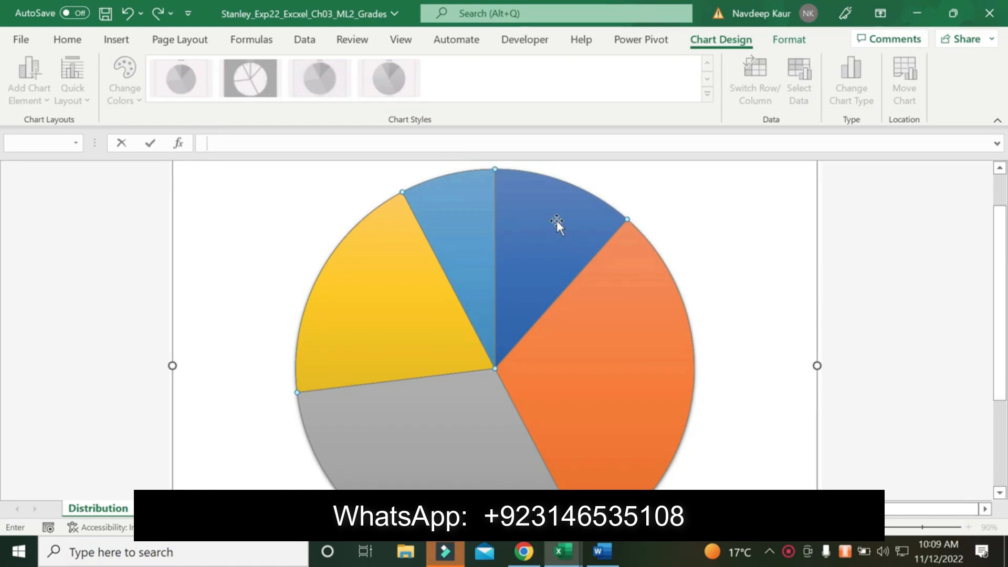
click(885, 527)
double_click(535, 265)
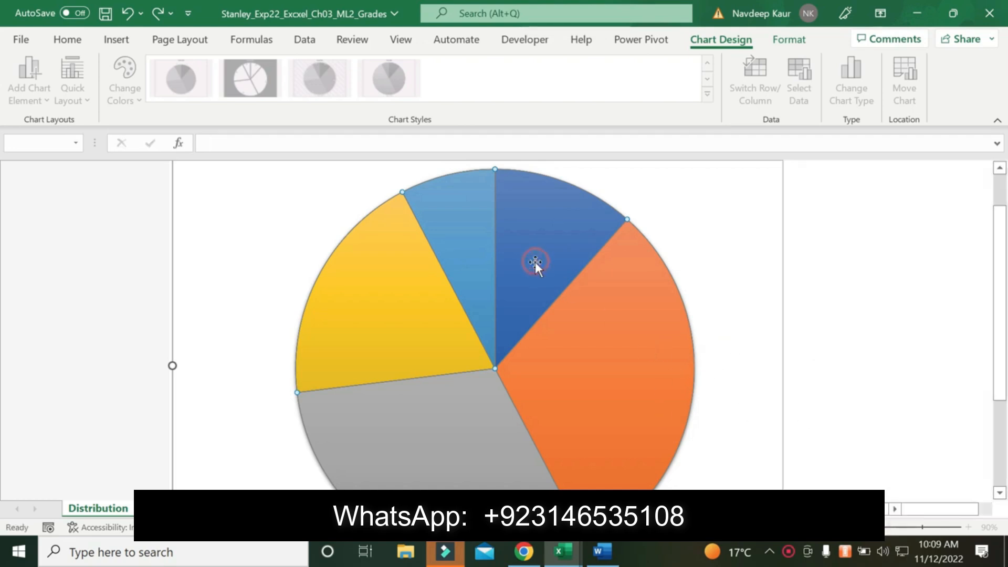
right_click(539, 262)
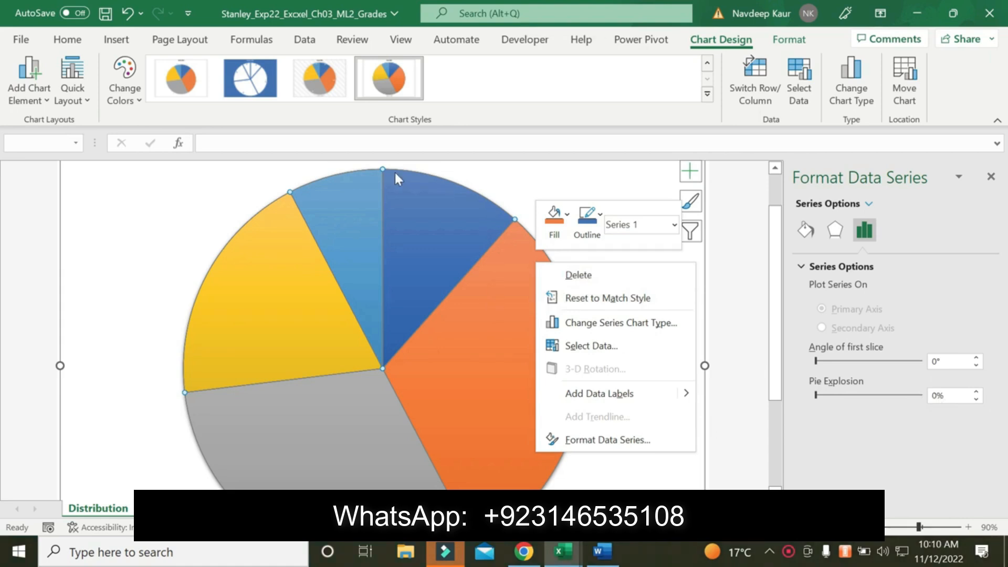
Explode only the A grade slice of the pie by 7%
click(423, 203)
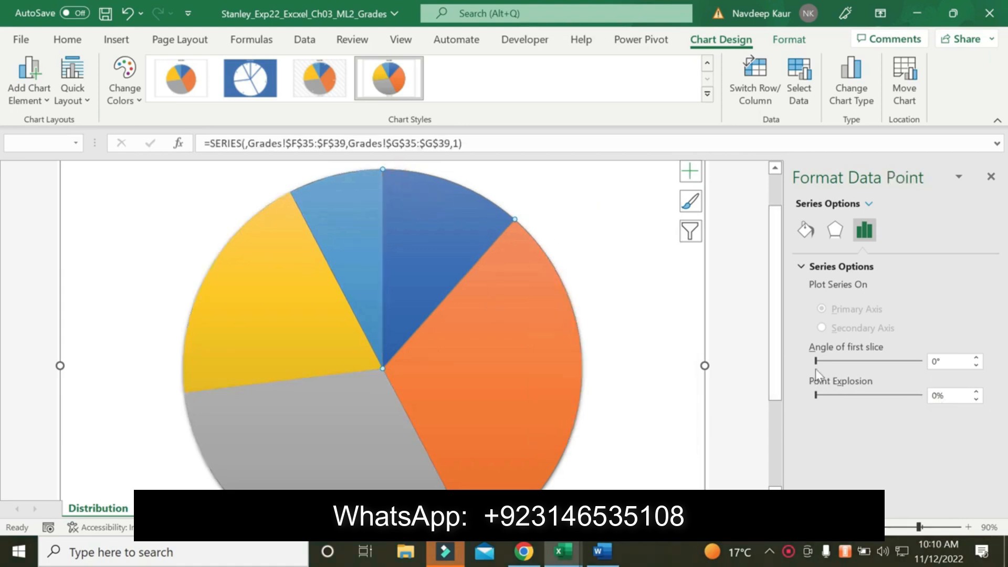
click(942, 395)
key(Return)
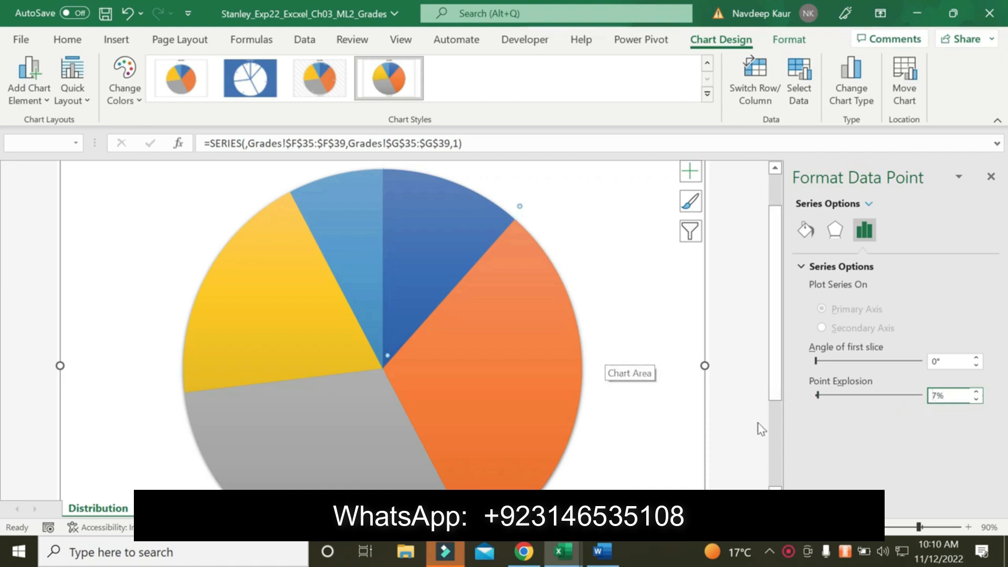
click(877, 527)
click(876, 526)
click(877, 527)
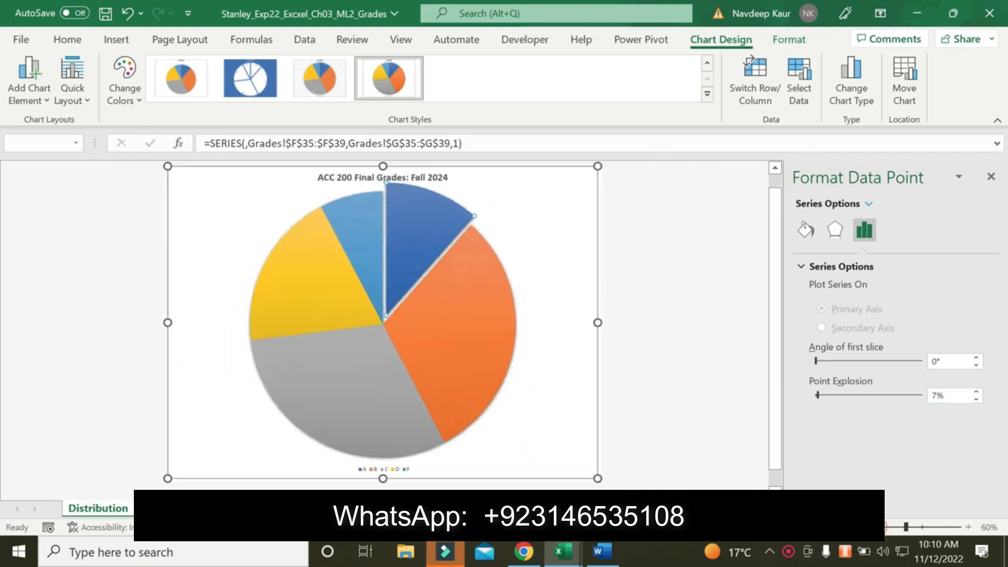
Check the F slice color requirement in the Word instructions, then give the F grade slice a solid Dark Red fill in Excel
click(602, 551)
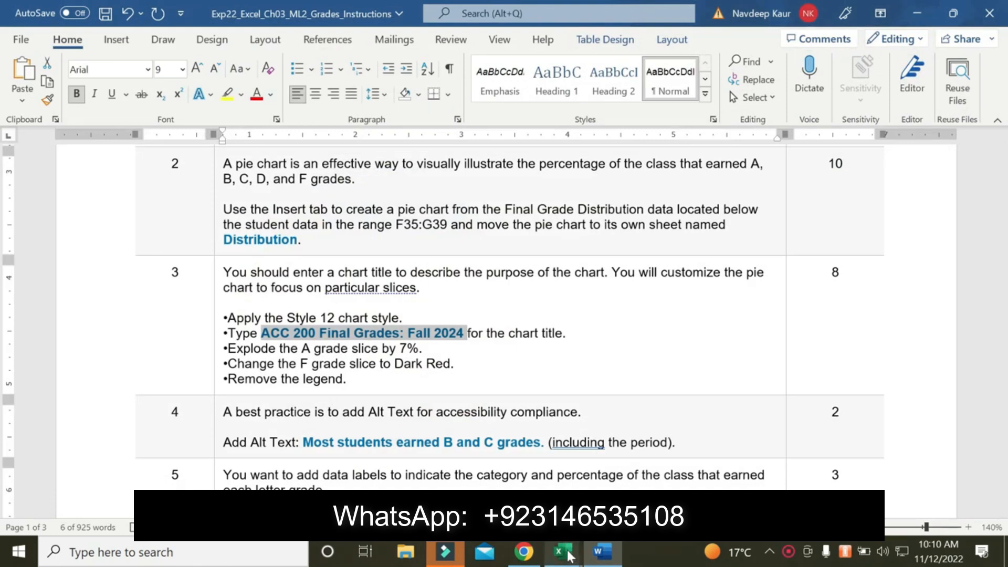
mouse_move(562, 551)
click(587, 446)
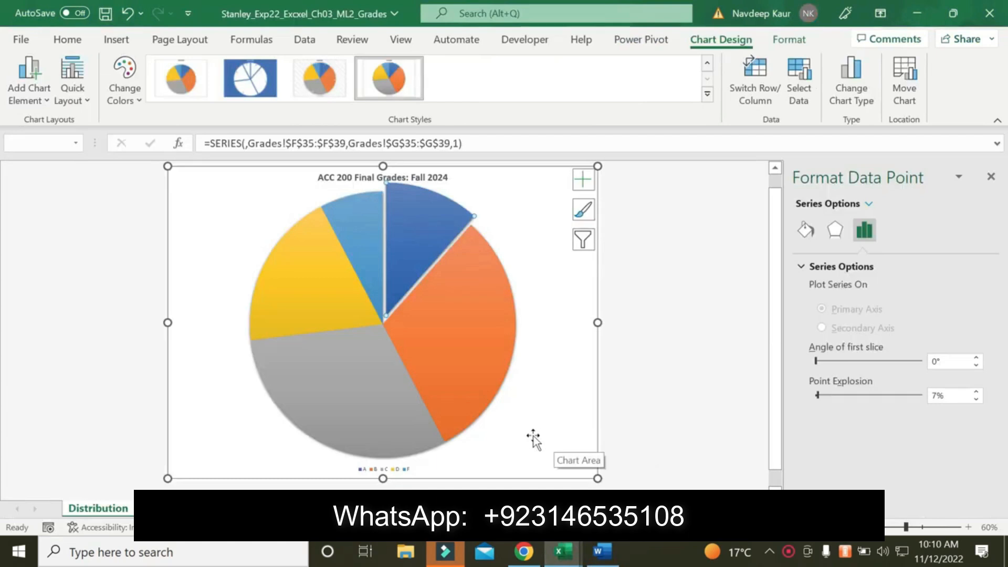
click(361, 238)
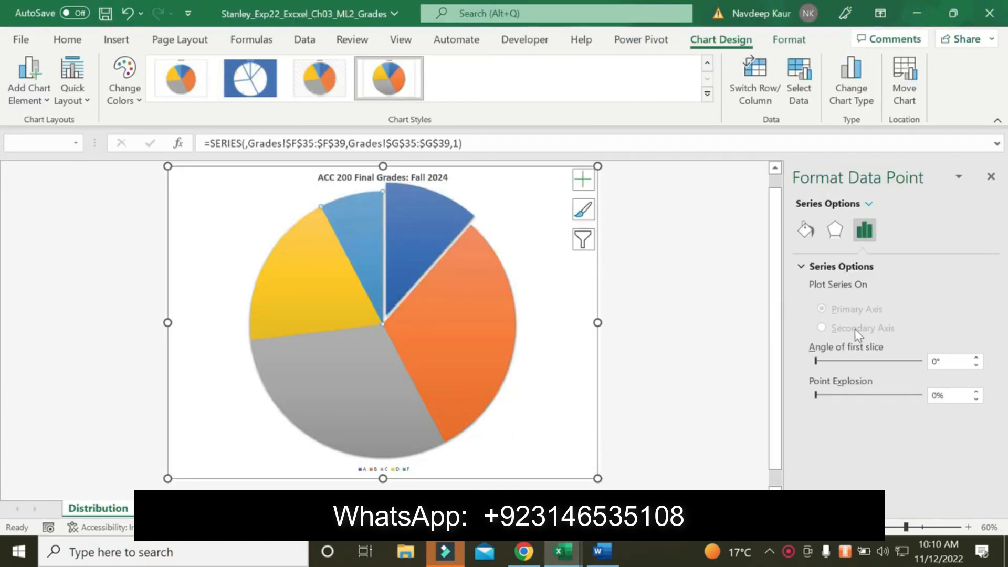
click(831, 234)
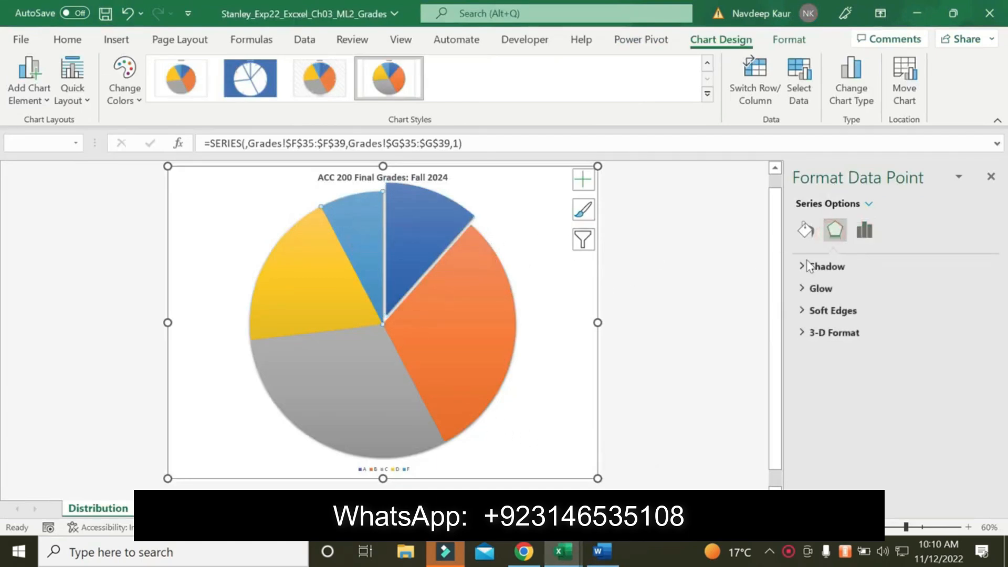
click(805, 229)
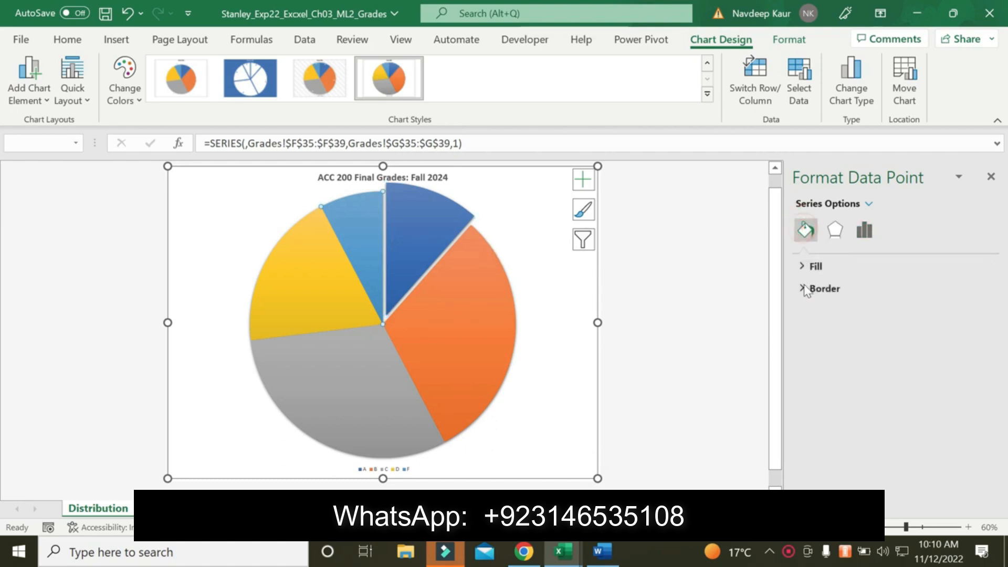
click(803, 266)
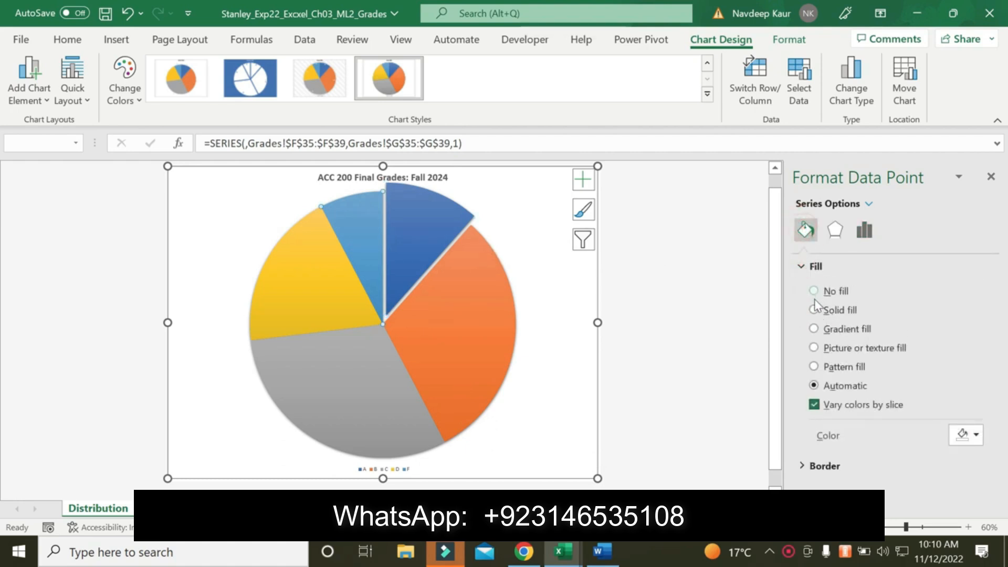
click(814, 309)
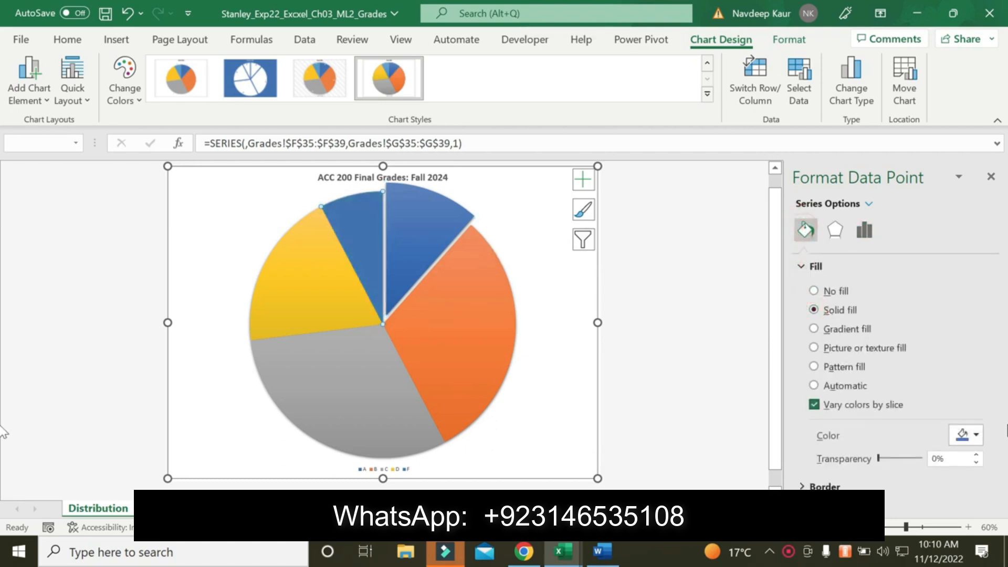
click(977, 437)
click(875, 392)
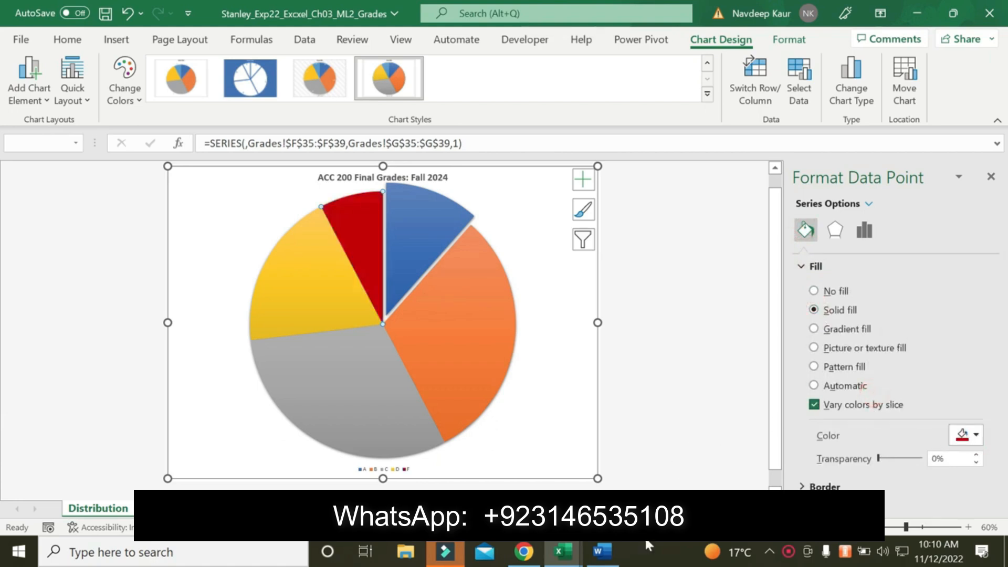
Check the remaining step 3 requirement in the Word instructions, then remove the legend from the Distribution pie chart in Excel
click(600, 552)
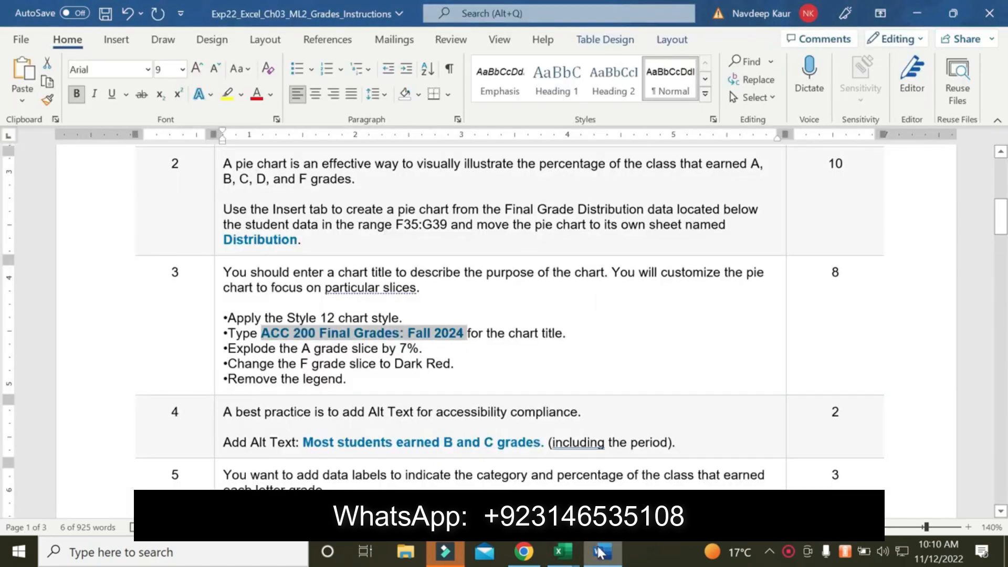
click(600, 552)
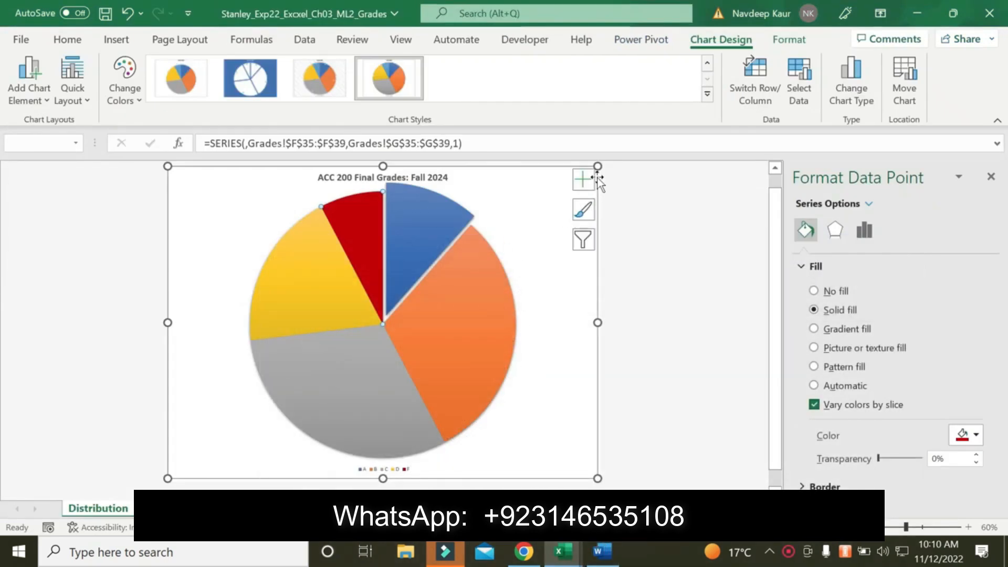
click(591, 180)
click(615, 236)
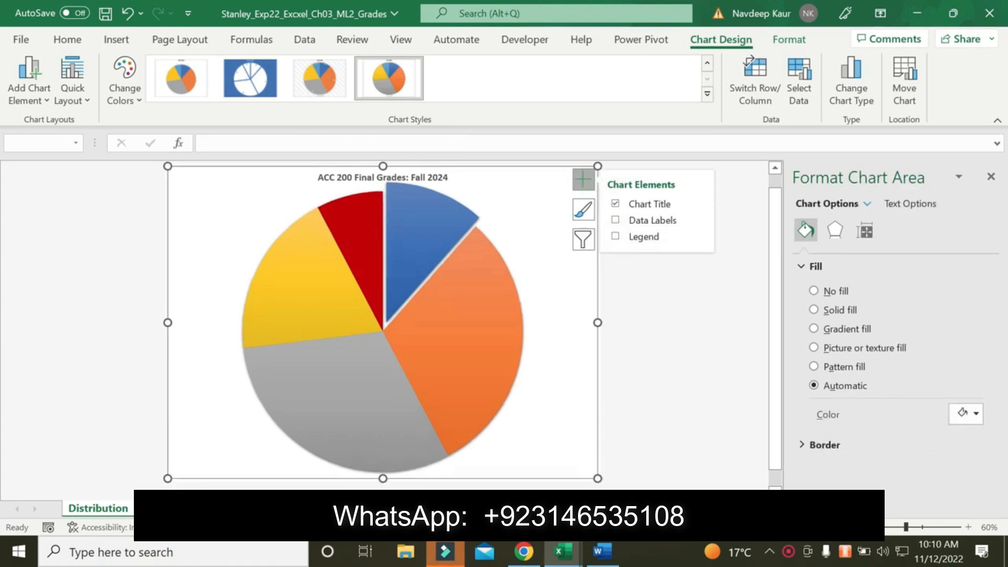
In the Word instructions, highlight the step 4 alt text line in yellow and copy the sentence "Most students earned B and C grades."
click(610, 564)
scroll(504, 325, down, 3)
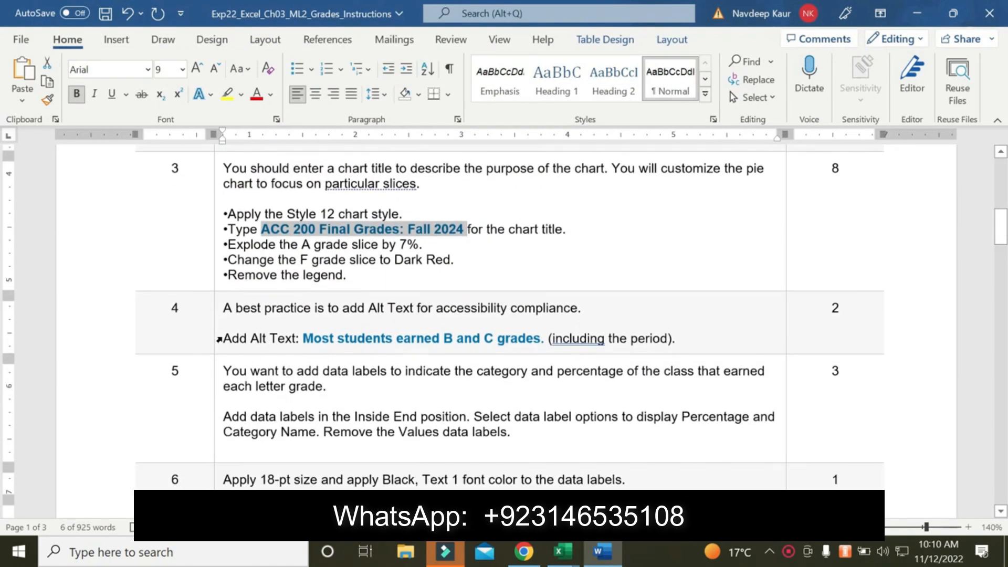
drag(223, 338, 660, 338)
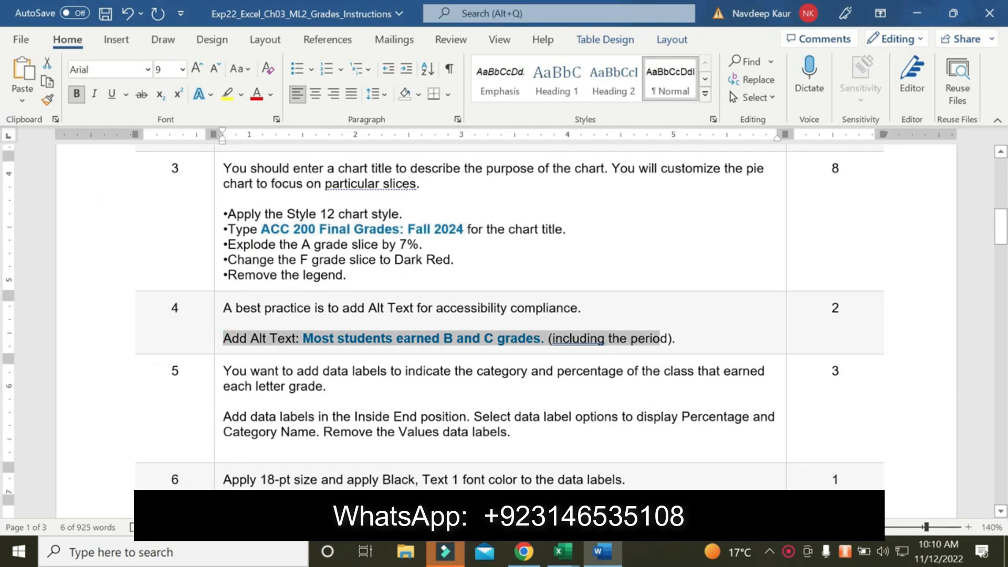
click(226, 94)
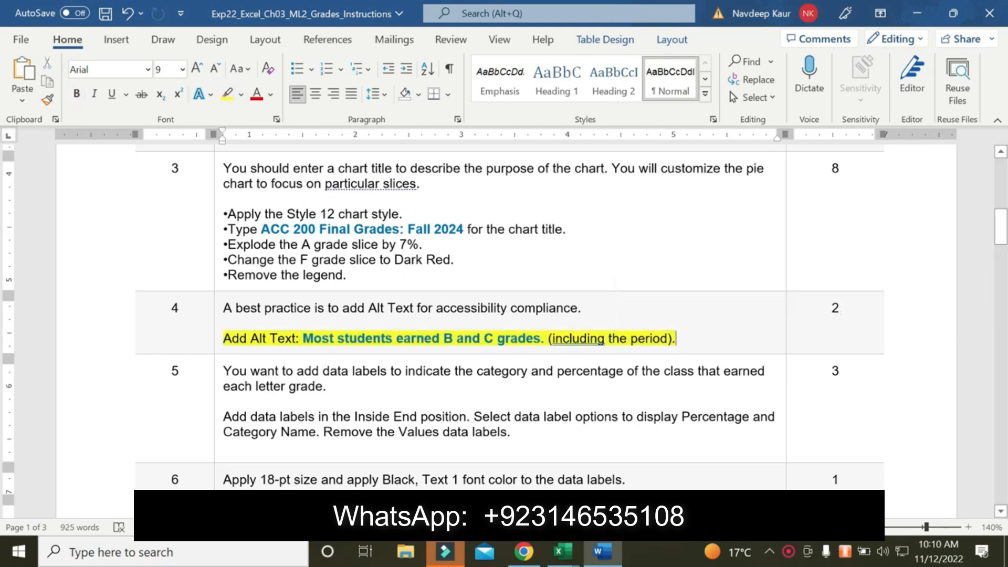
drag(302, 338, 540, 338)
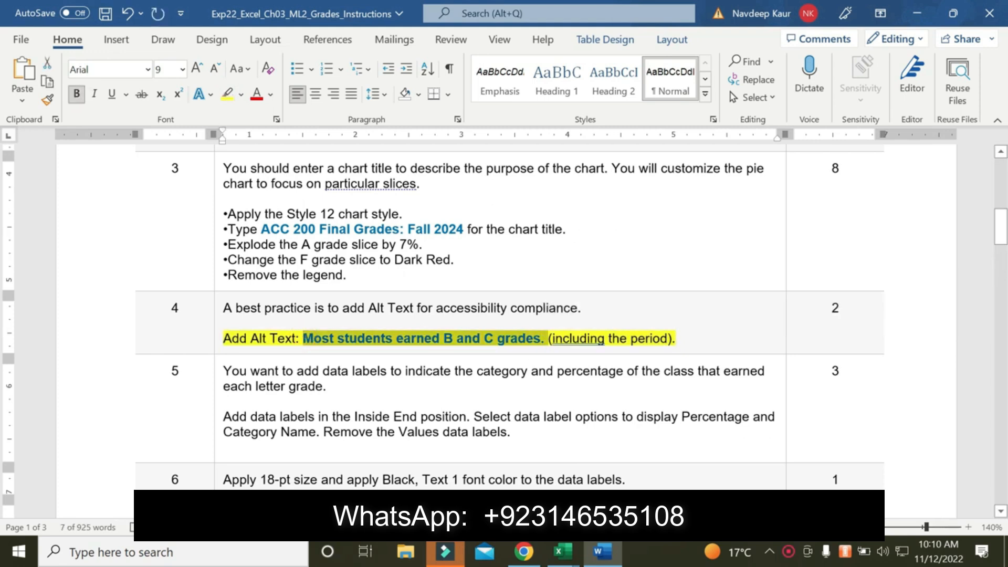
Add "Most students earned B and C grades." as the Excel pie chart's alt text and save the workbook
click(562, 551)
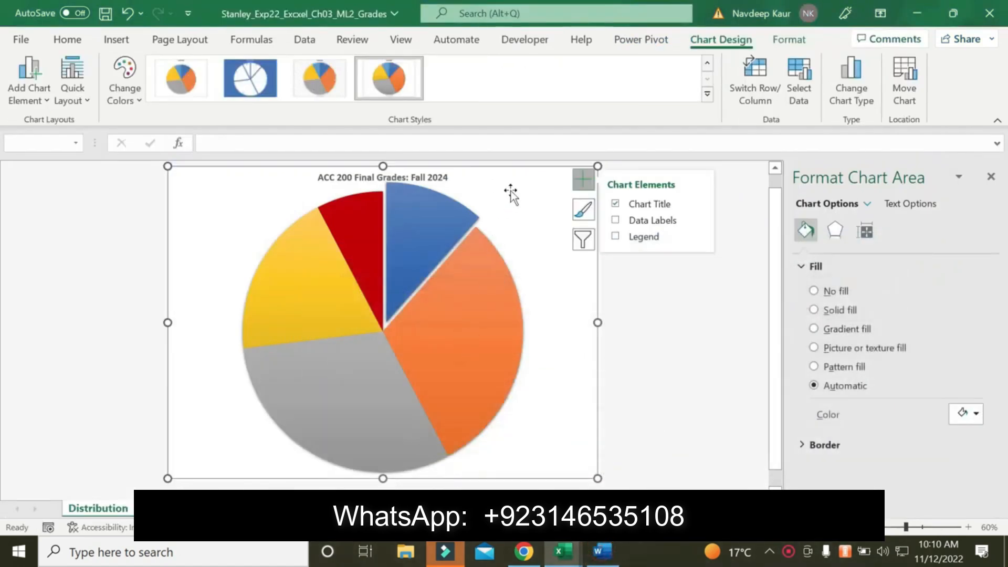
right_click(513, 194)
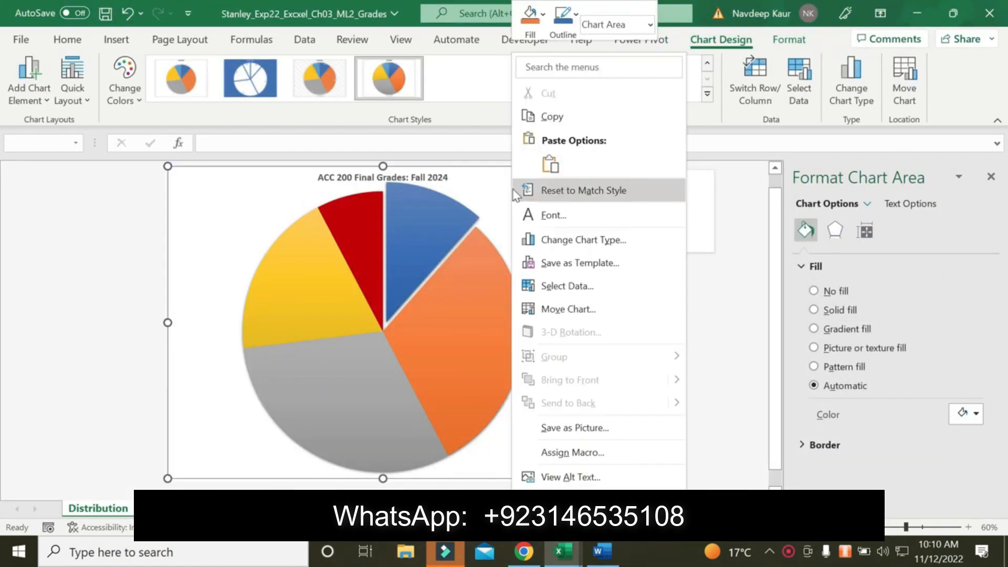
click(575, 472)
text(Most students earned B and C grades.)
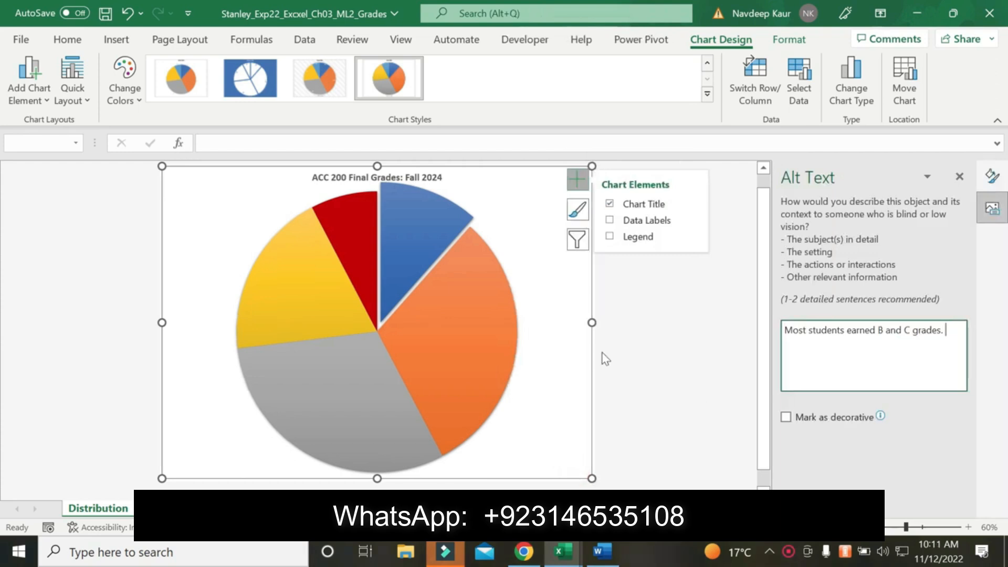
click(106, 15)
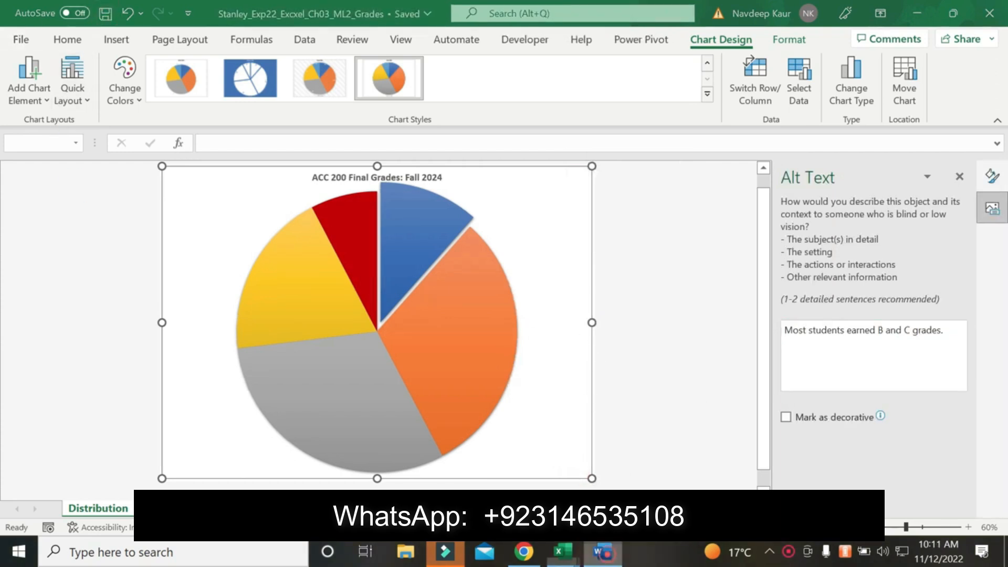
Clear the highlight from step 4 in the Word instructions and highlight the step 5 data label instruction in yellow
key(alt+Tab)
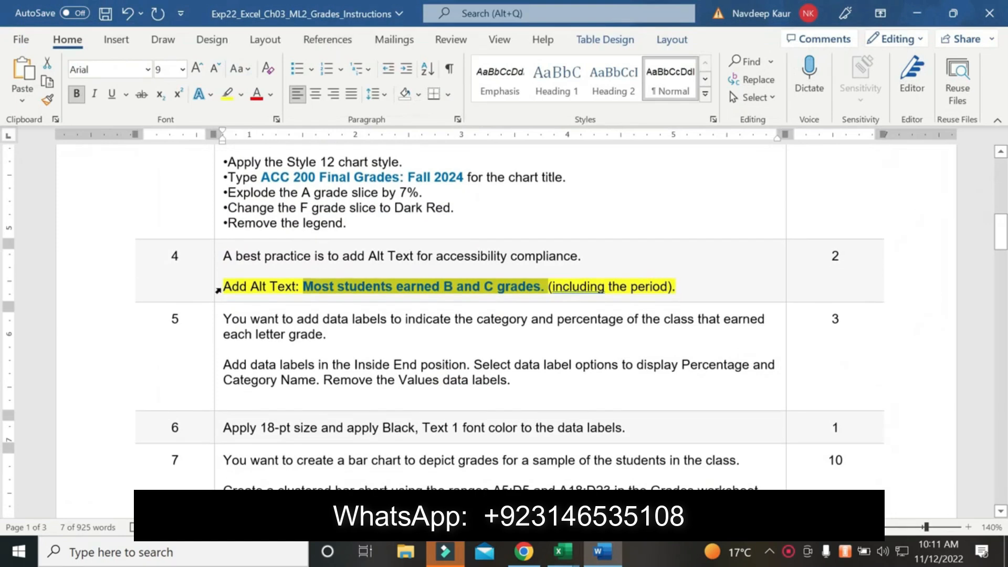
drag(225, 287, 677, 286)
click(227, 94)
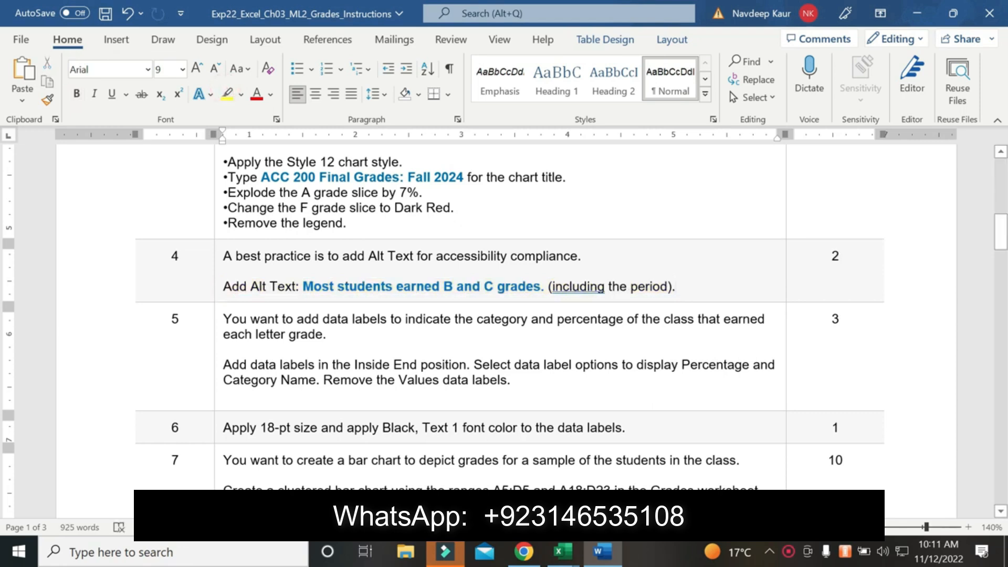
drag(223, 364, 509, 379)
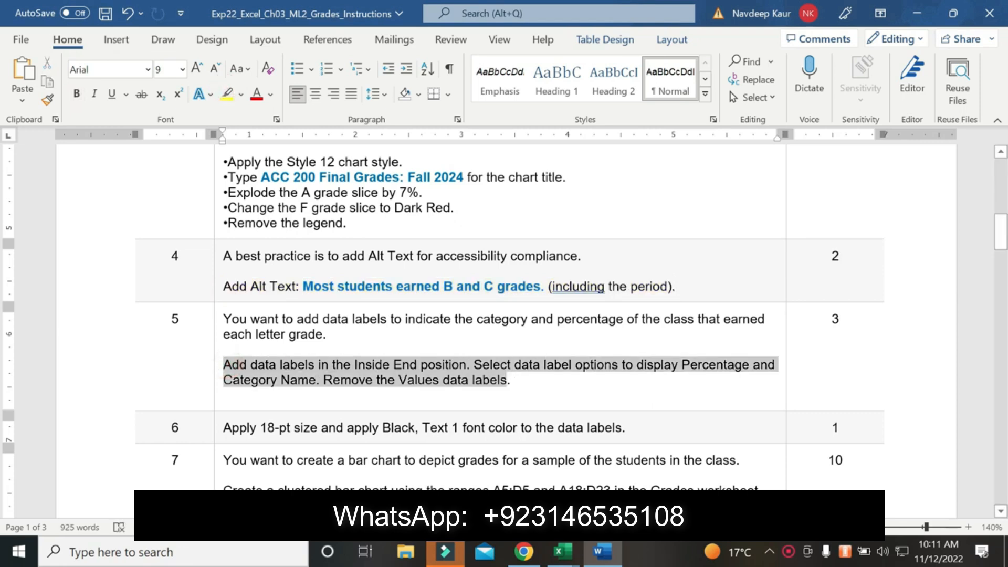
click(225, 94)
click(523, 413)
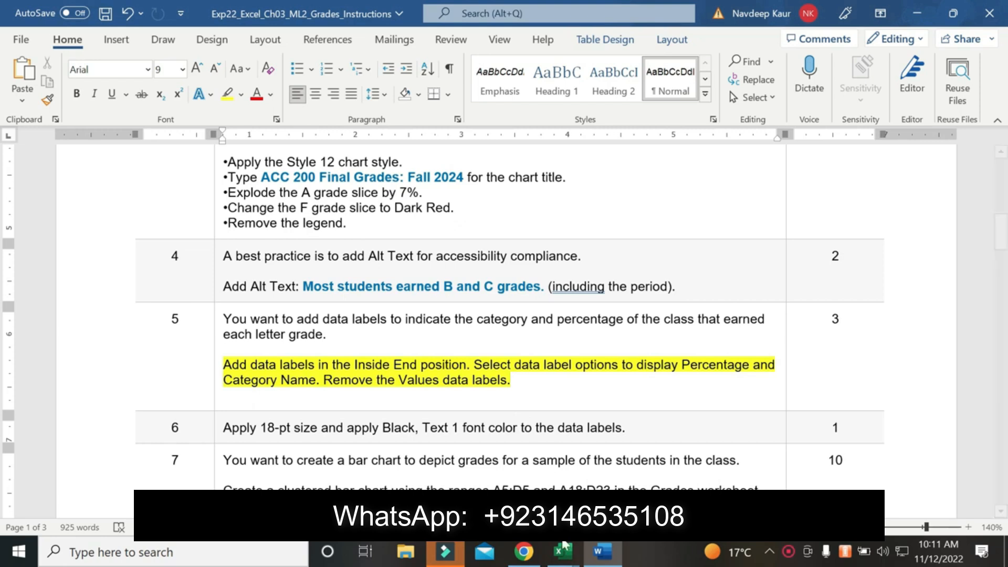
Switch to the Excel grades workbook and add data labels in the Inside End position to the pie chart
mouse_move(560, 555)
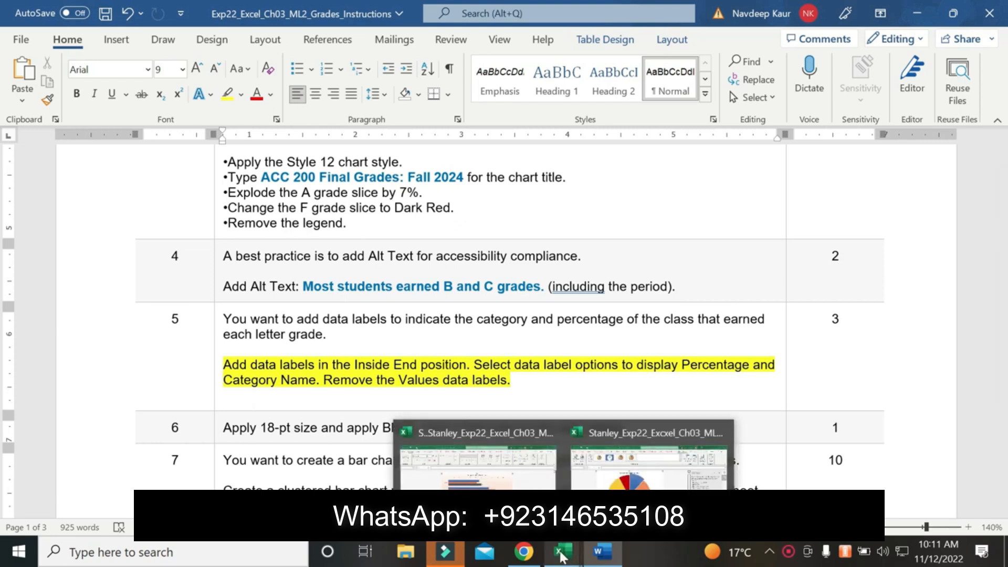
click(619, 475)
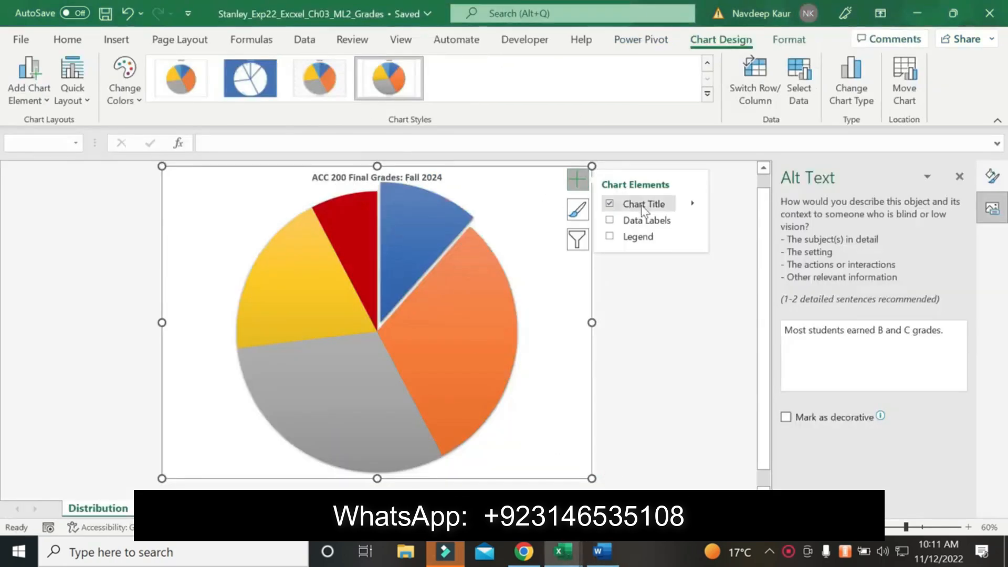
click(693, 220)
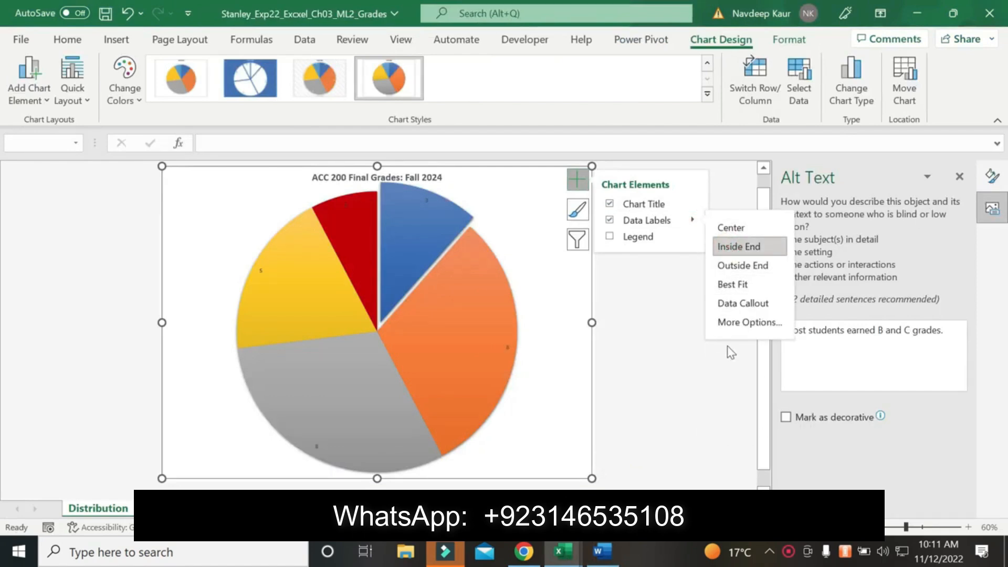
Try to remove the values from the pie chart's data labels through the data label format options
click(422, 197)
click(426, 200)
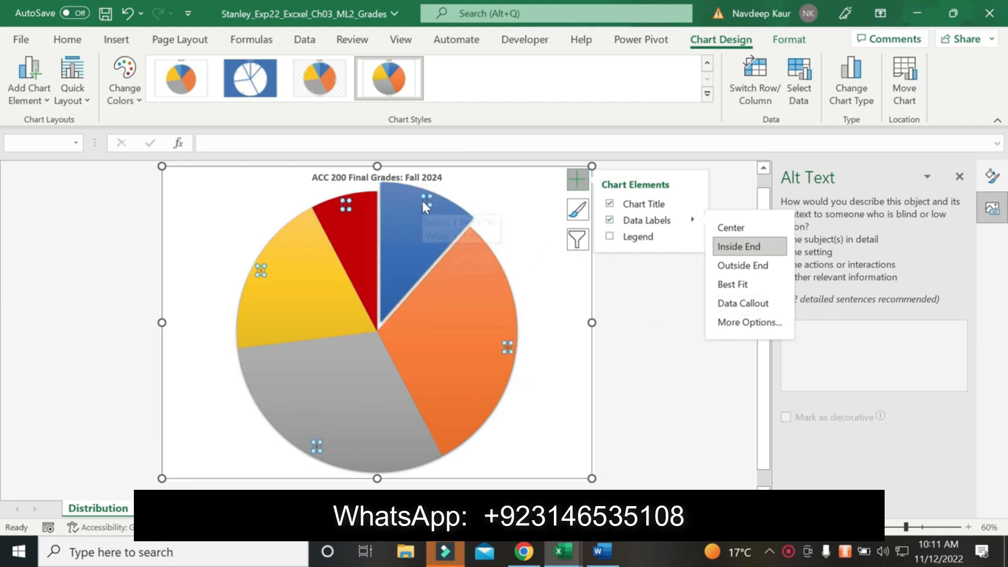
right_click(423, 200)
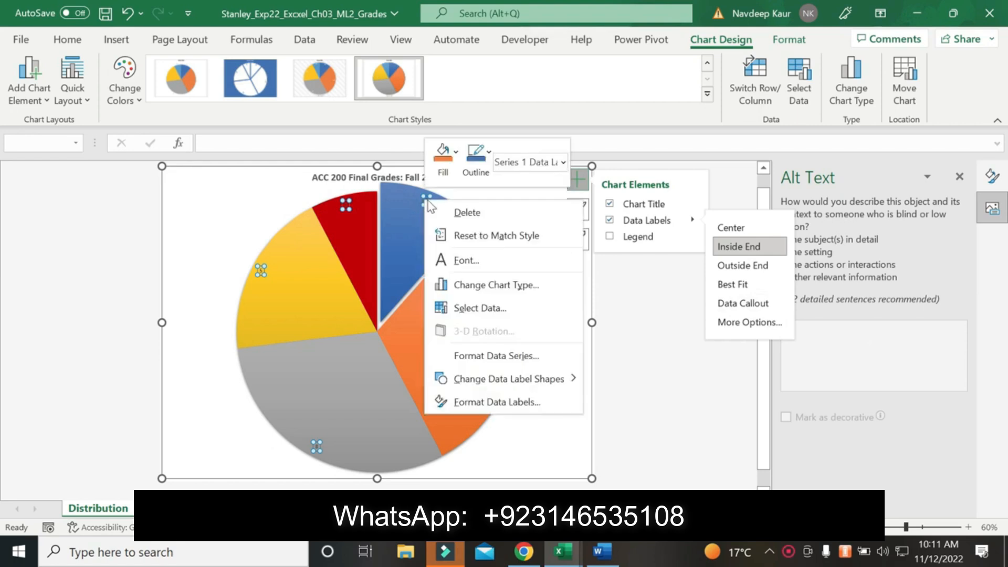
click(486, 402)
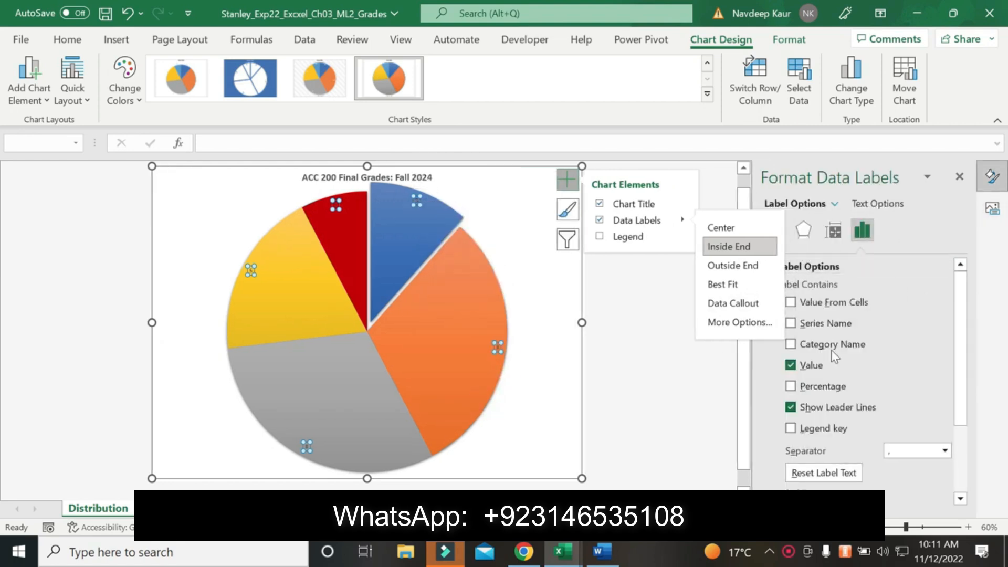
click(790, 366)
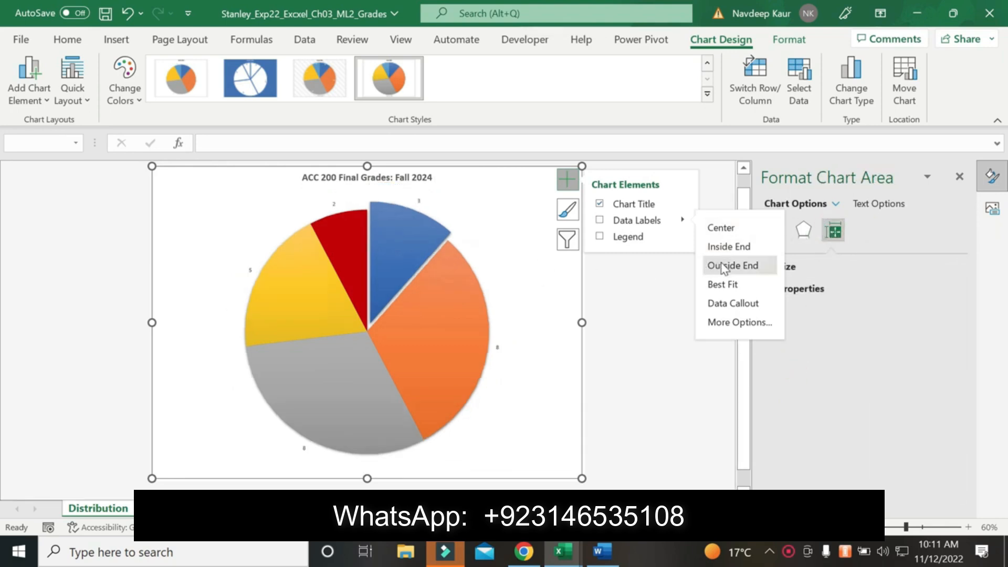
Apply Inside End data labels to the pie again, showing Category Name and Percentage without Value, and close the label formatting options
click(728, 247)
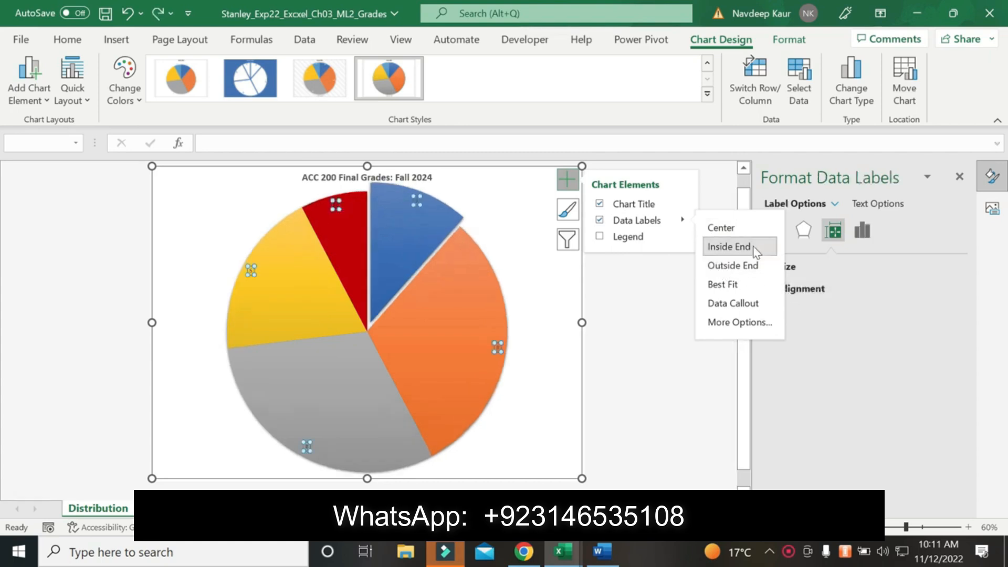
right_click(418, 201)
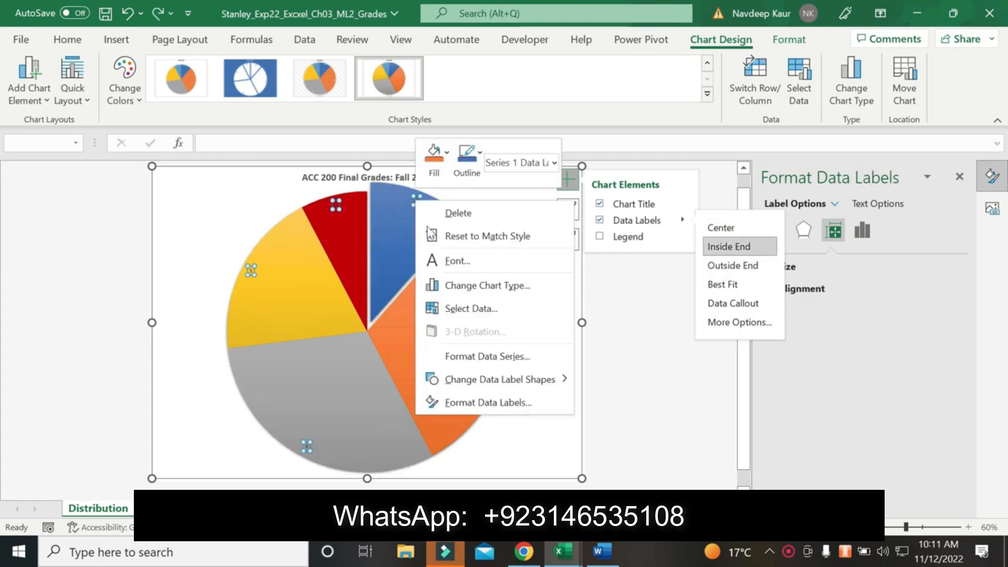
click(467, 403)
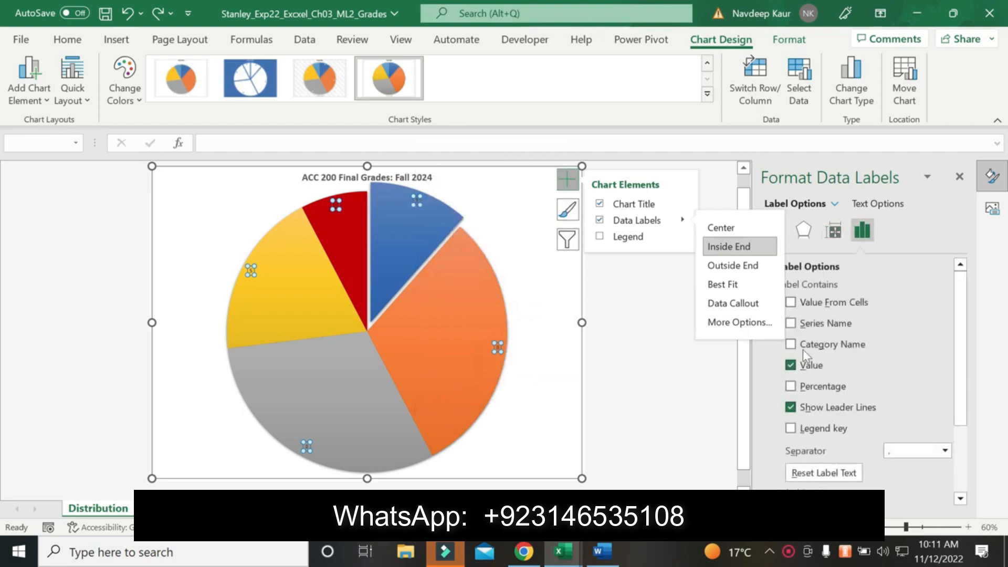
click(791, 344)
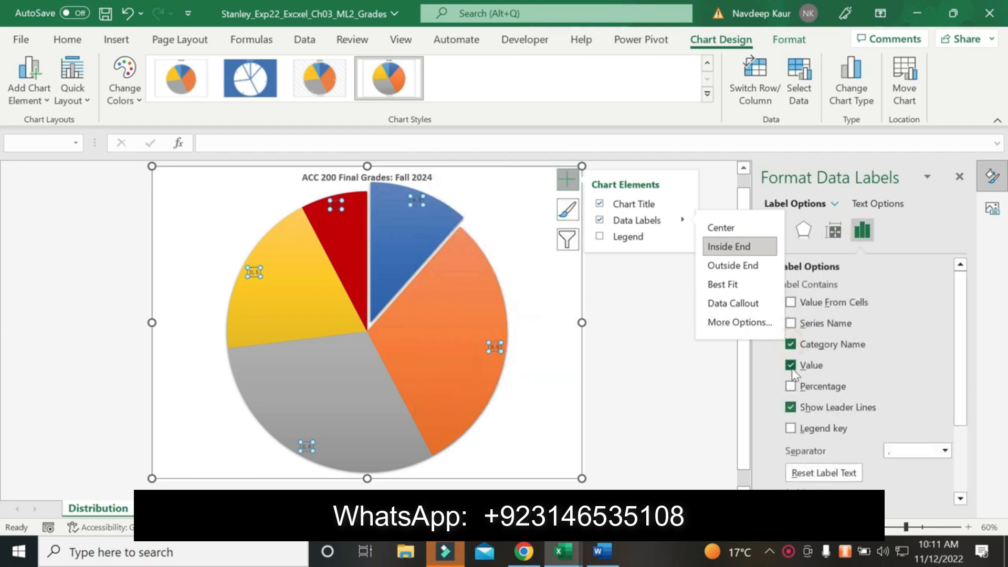
click(790, 365)
click(790, 386)
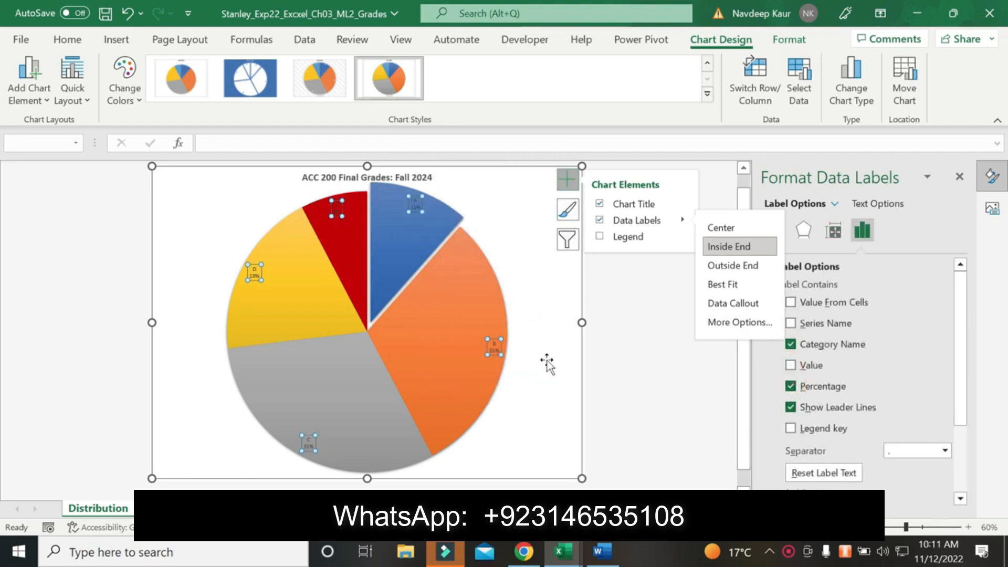
click(961, 175)
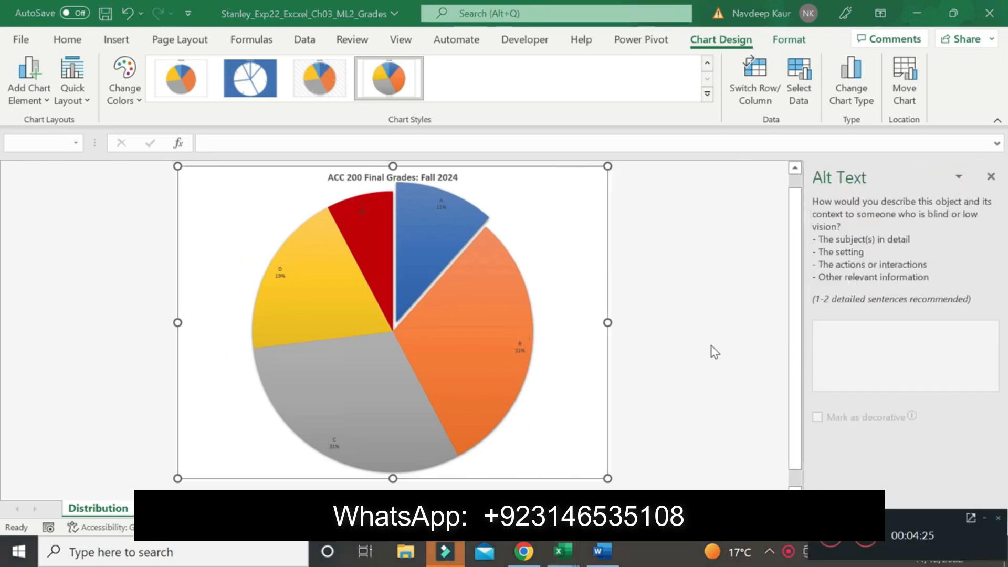
Clear the yellow highlight from the completed step 5 data label instruction in the Word document
click(602, 551)
scroll(504, 315, down, 1)
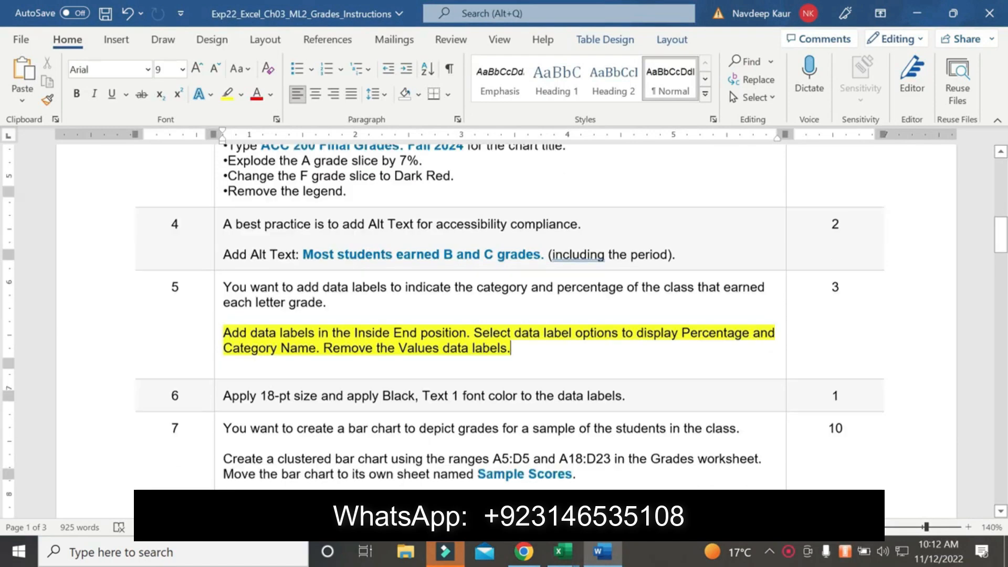
scroll(504, 315, down, 2)
drag(512, 277, 223, 261)
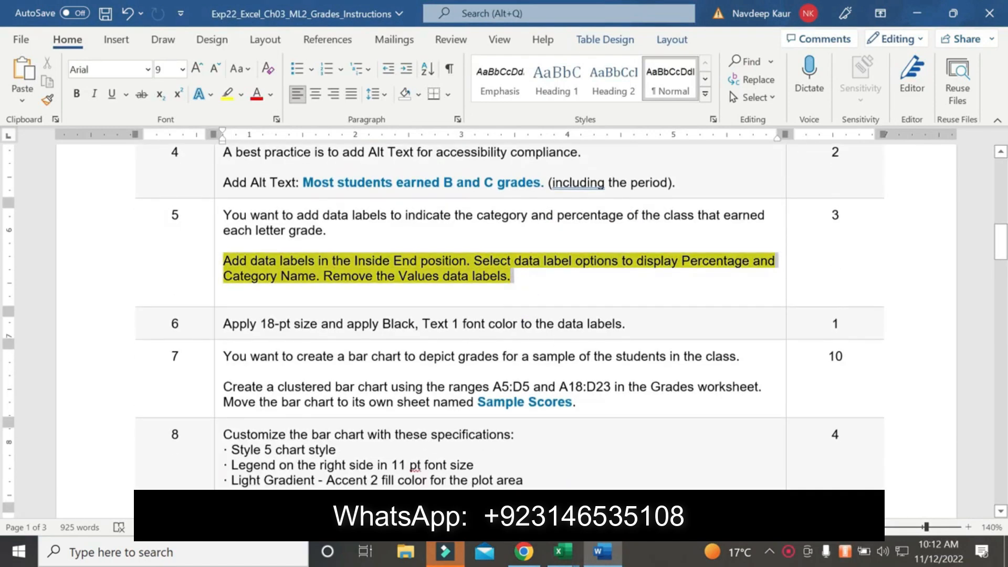
click(228, 93)
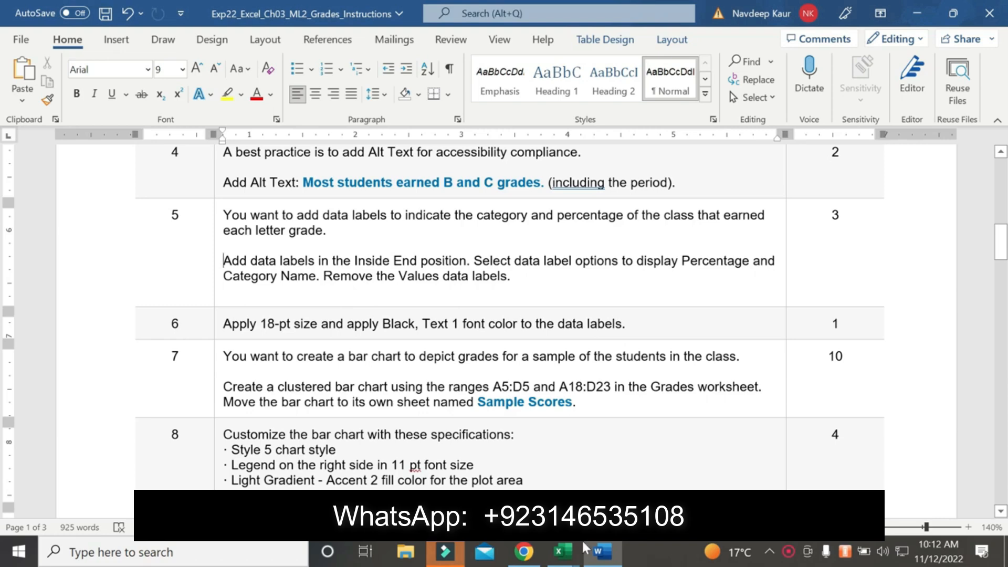
mouse_move(564, 551)
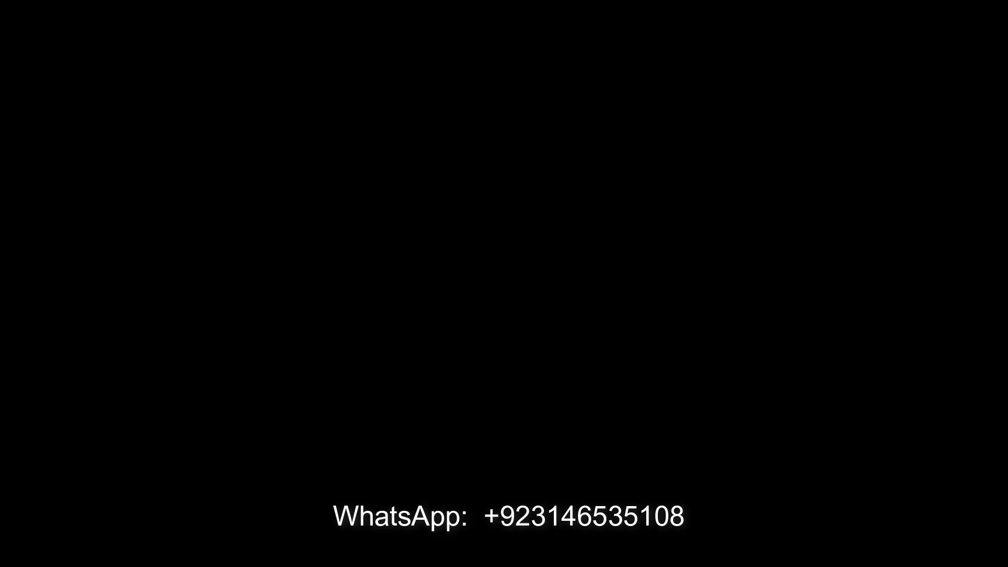
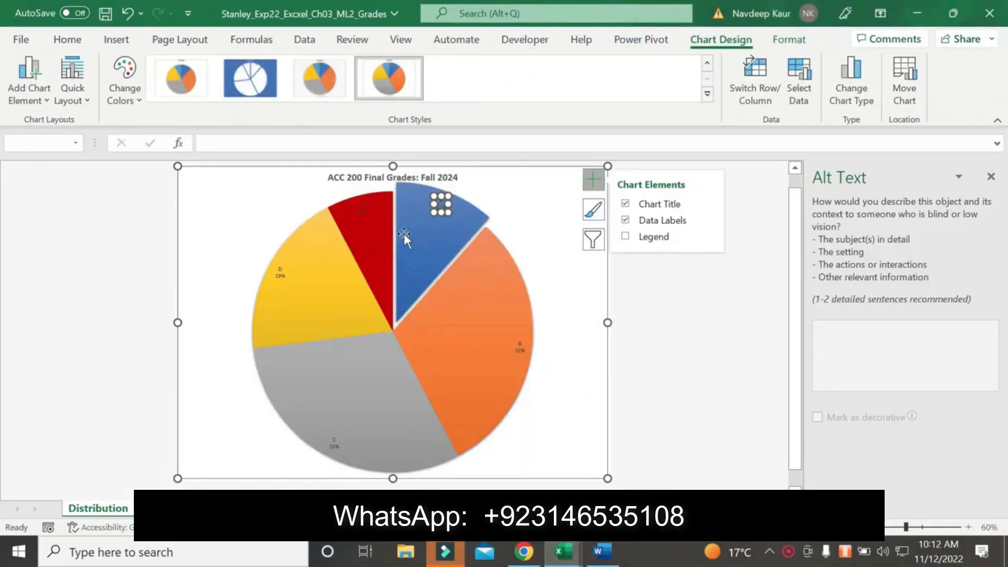
Format the pie chart's data labels with 18-pt font size and the Black, Text 1 font color
click(593, 317)
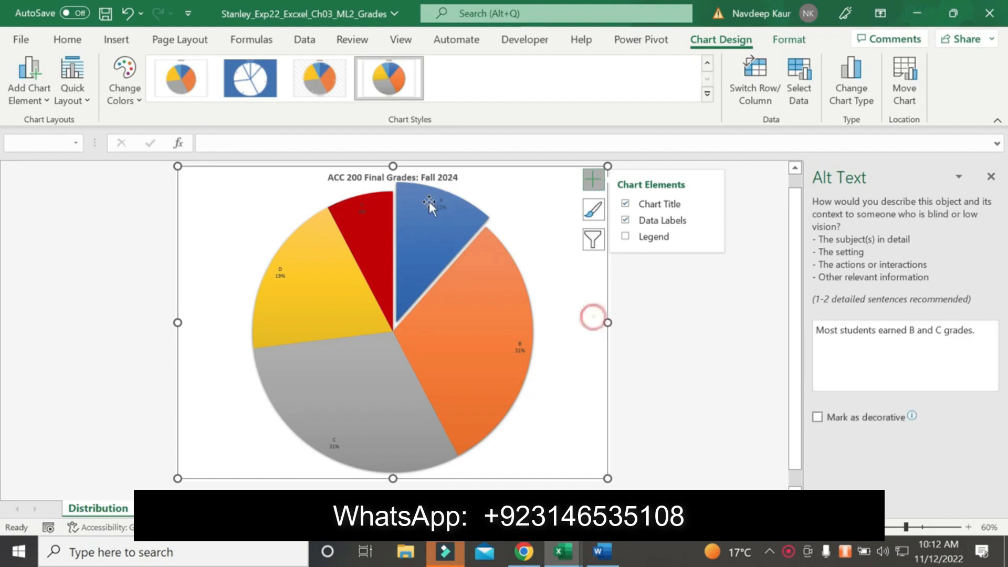
click(439, 204)
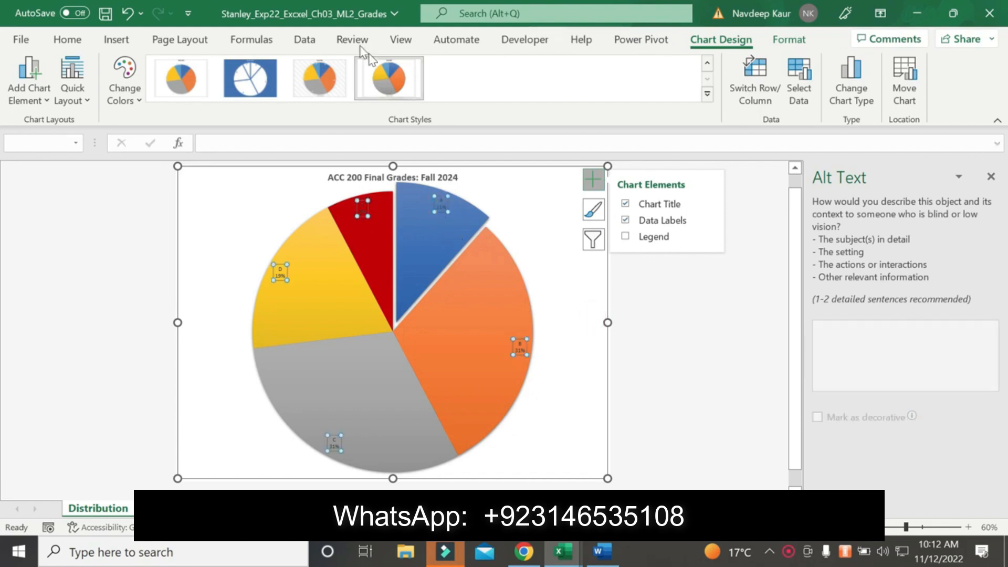
click(59, 37)
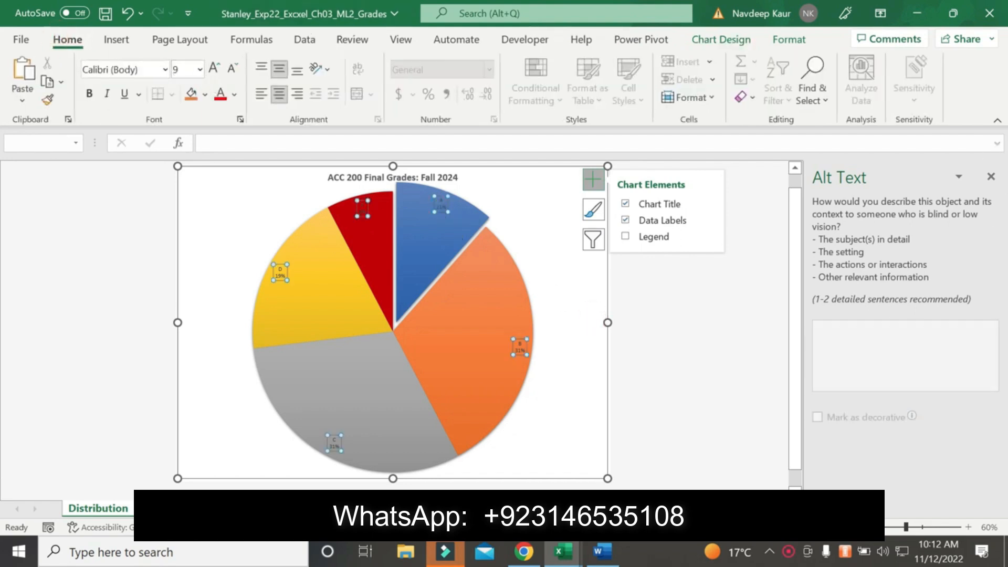
click(200, 71)
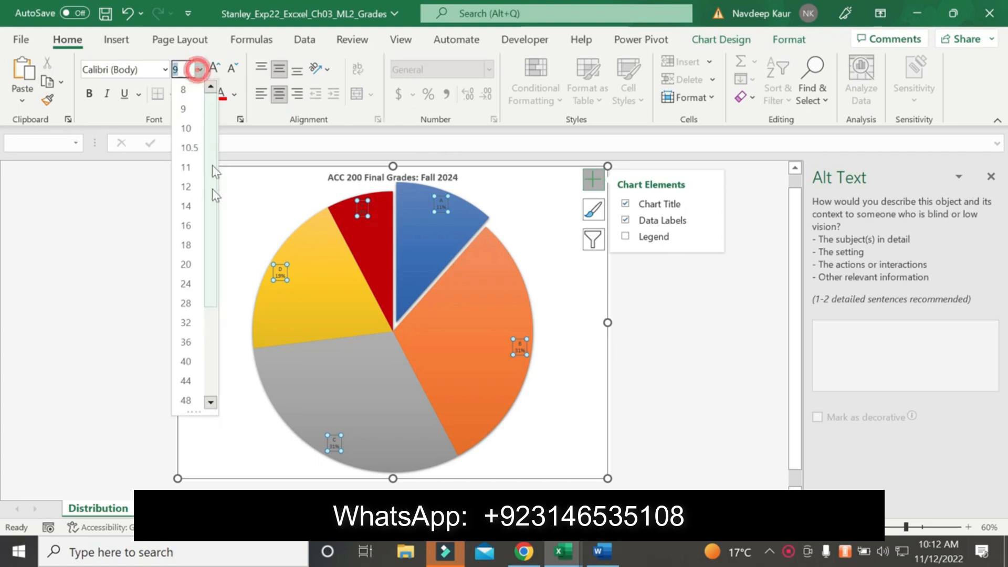
click(187, 244)
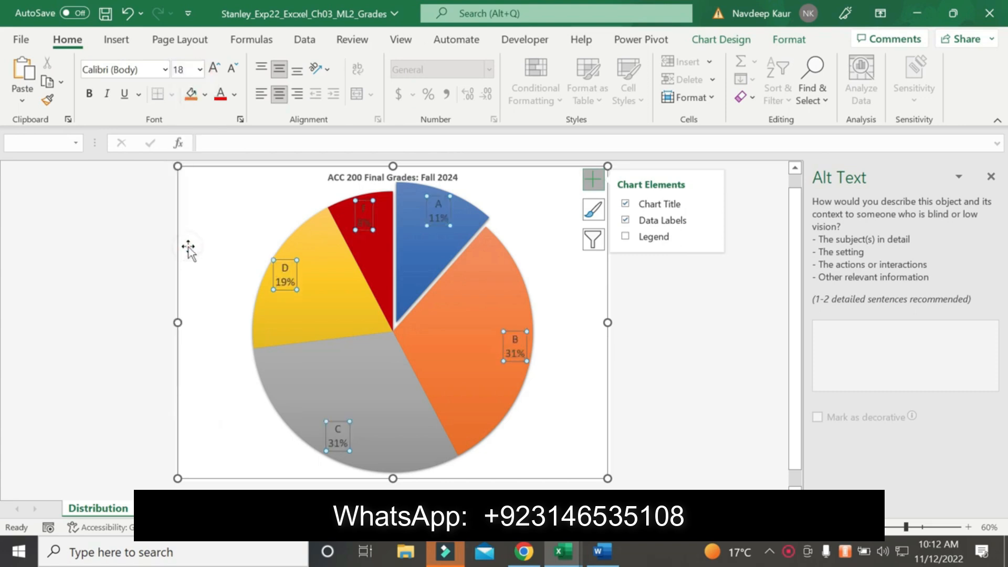
click(234, 94)
click(233, 158)
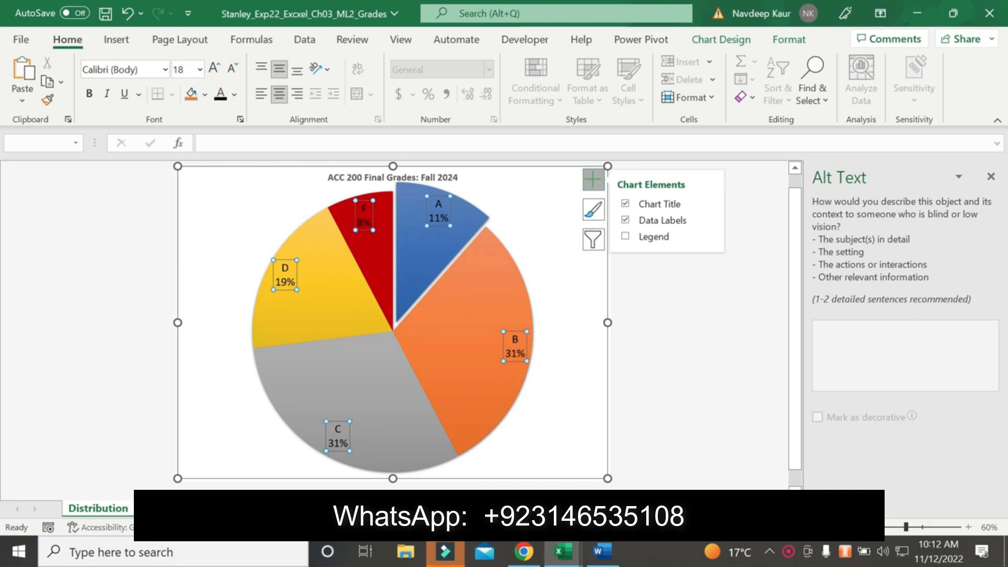
Switch to the Word instructions and highlight the step 7 clustered bar chart instruction in yellow
click(601, 552)
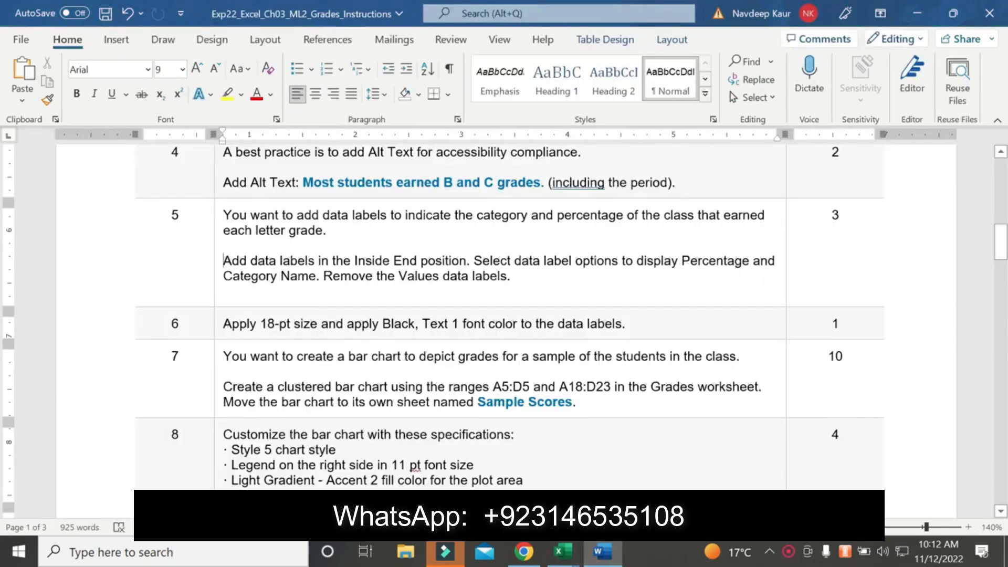
scroll(292, 345, down, 8)
scroll(293, 345, up, 6)
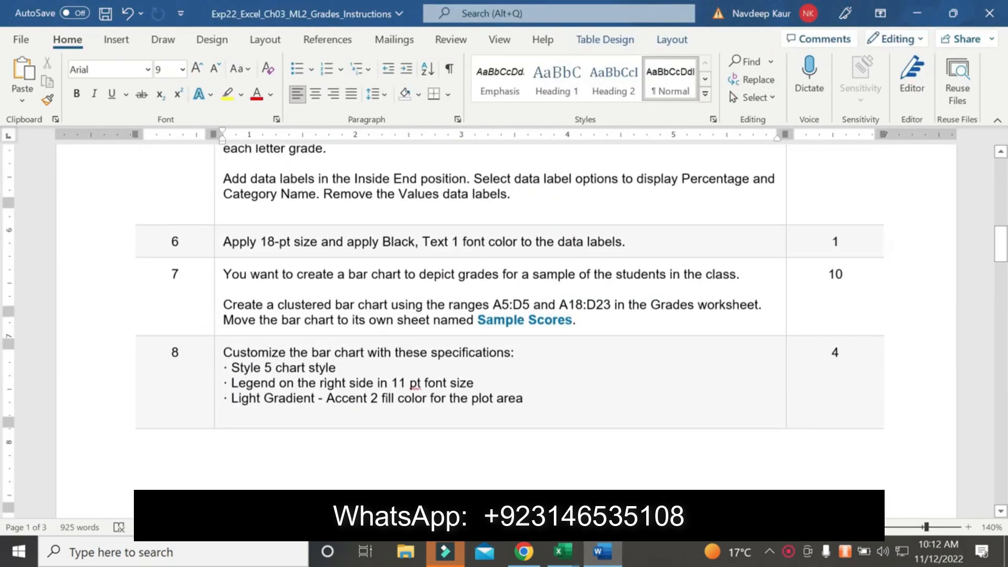
scroll(509, 316, up, 3)
scroll(509, 316, down, 4)
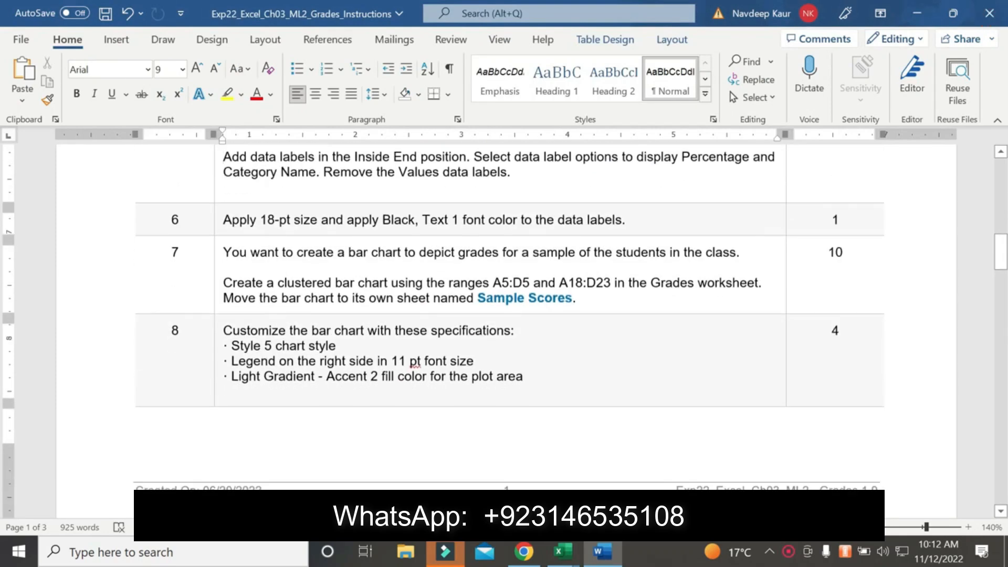
drag(224, 282, 576, 298)
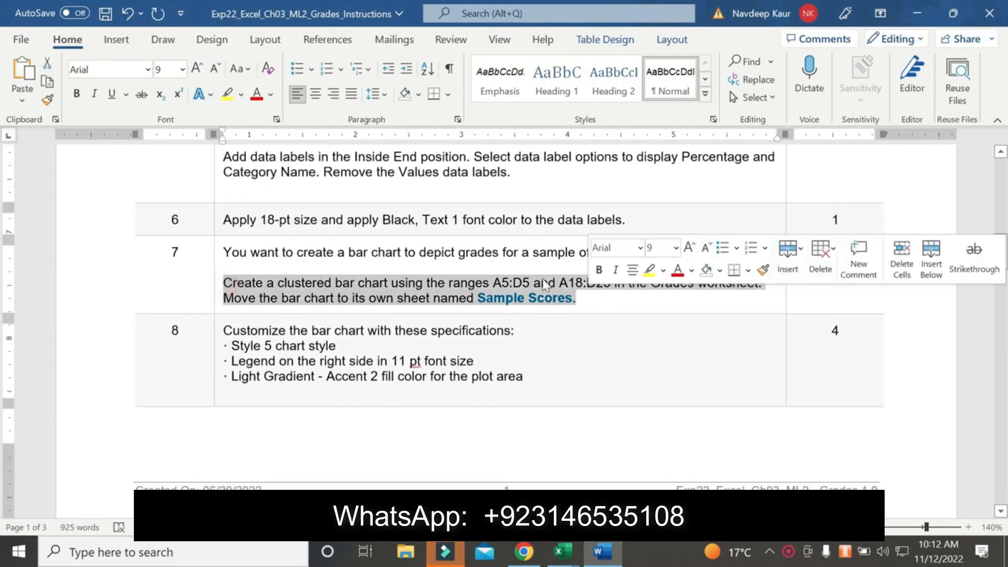
click(225, 94)
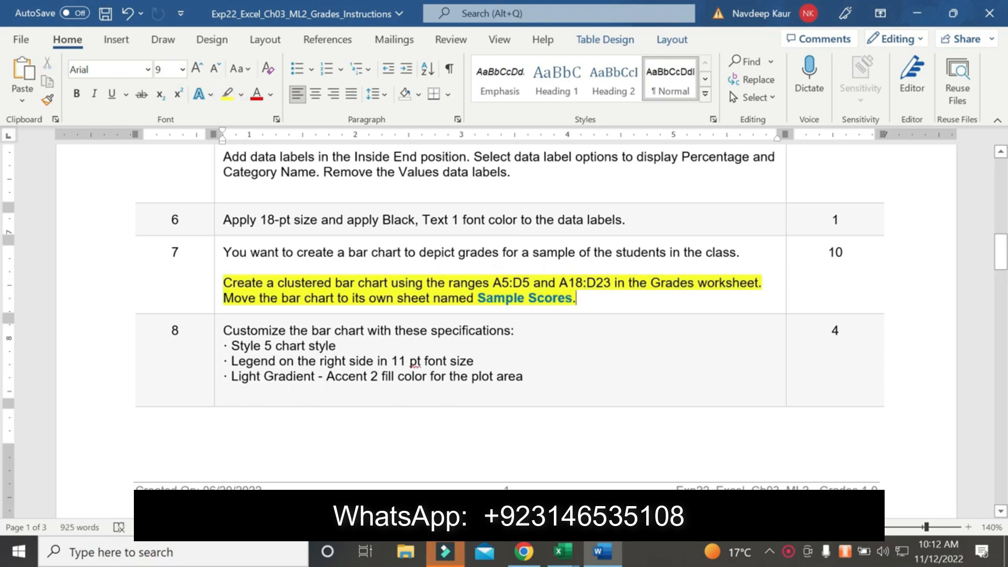
Copy the range A5:D5 from the step 7 instruction and select that range in the Excel workbook's Grades worksheet
drag(493, 282, 532, 284)
key(ctrl+c)
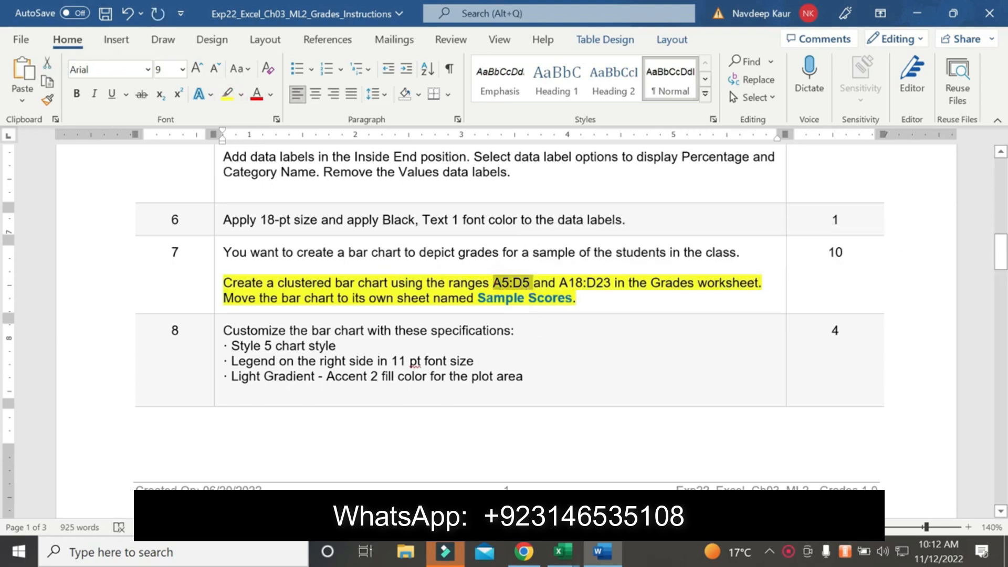
mouse_move(561, 551)
click(650, 454)
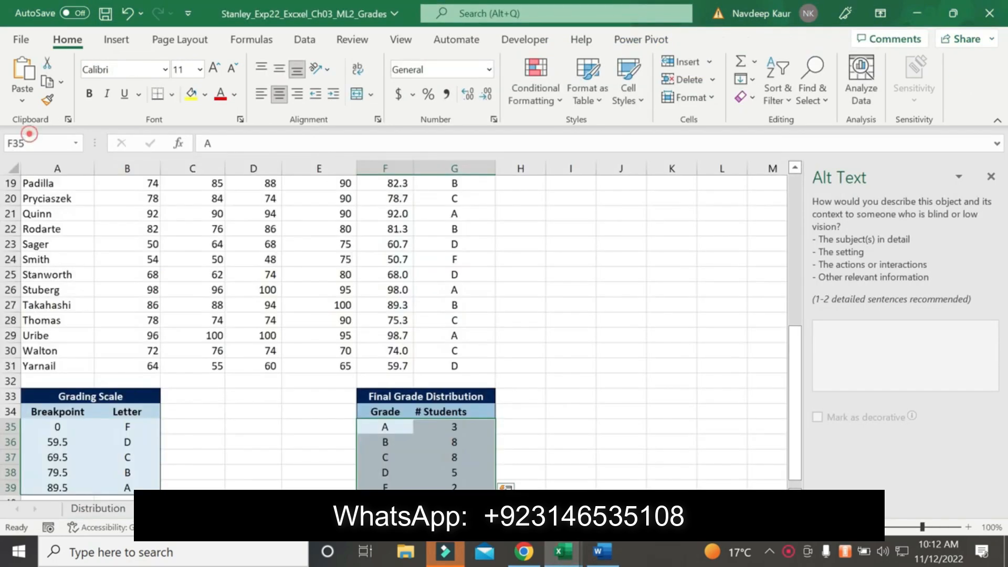
click(34, 142)
key(ctrl+v)
key(Return)
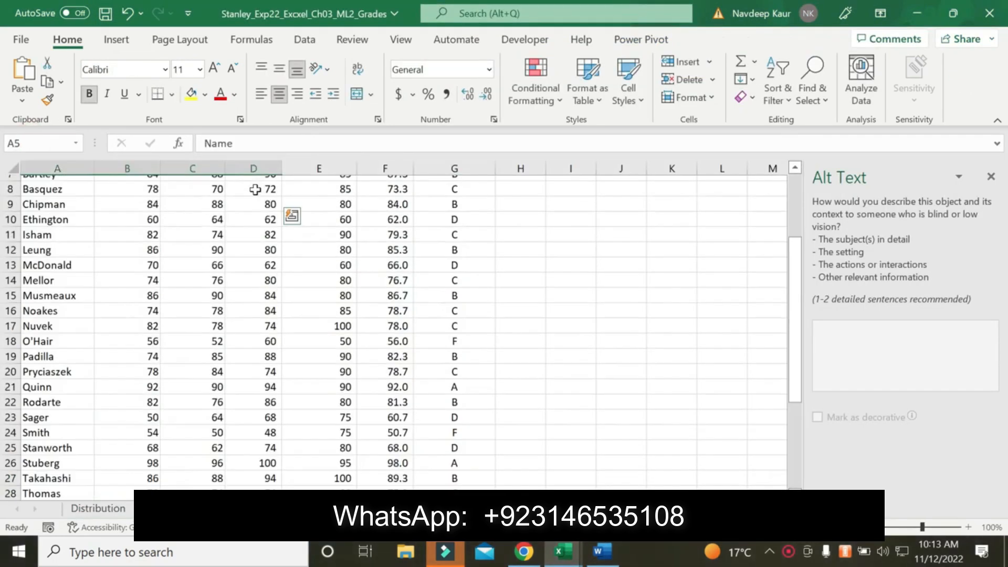
Add the range A18:D23 to the selection in the Grades worksheet, checking the ranges against the Word instructions
click(600, 552)
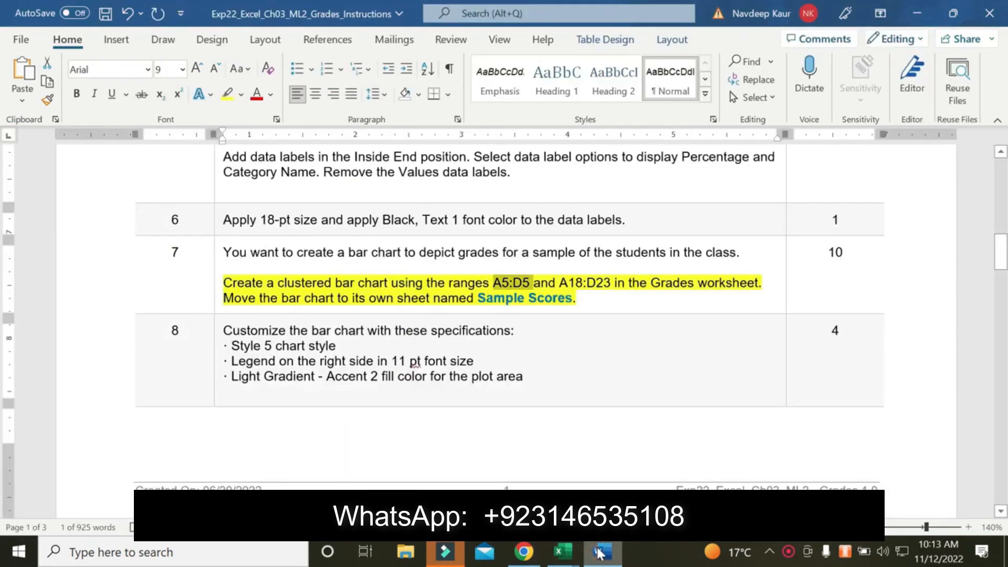
click(600, 552)
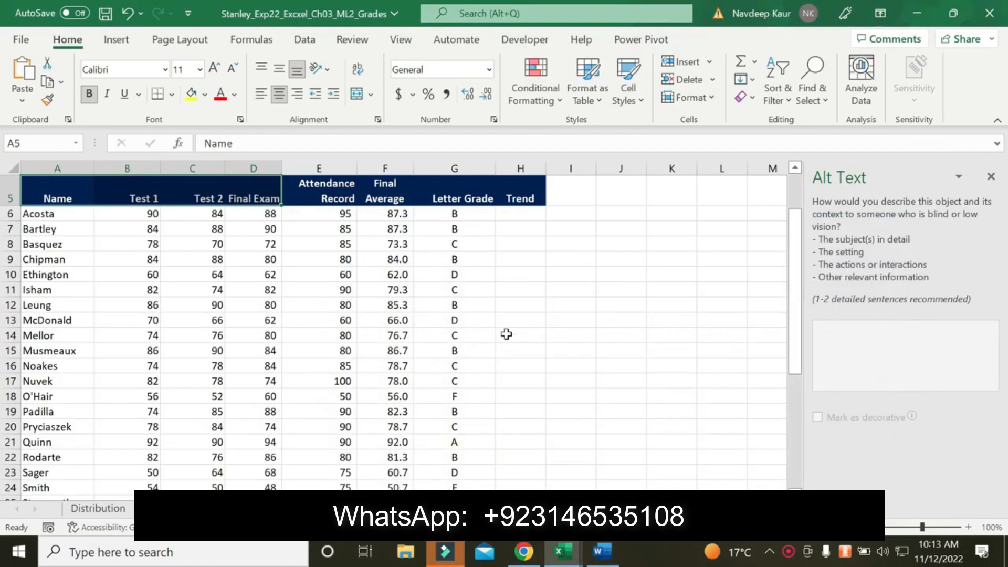
scroll(506, 333, down, 3)
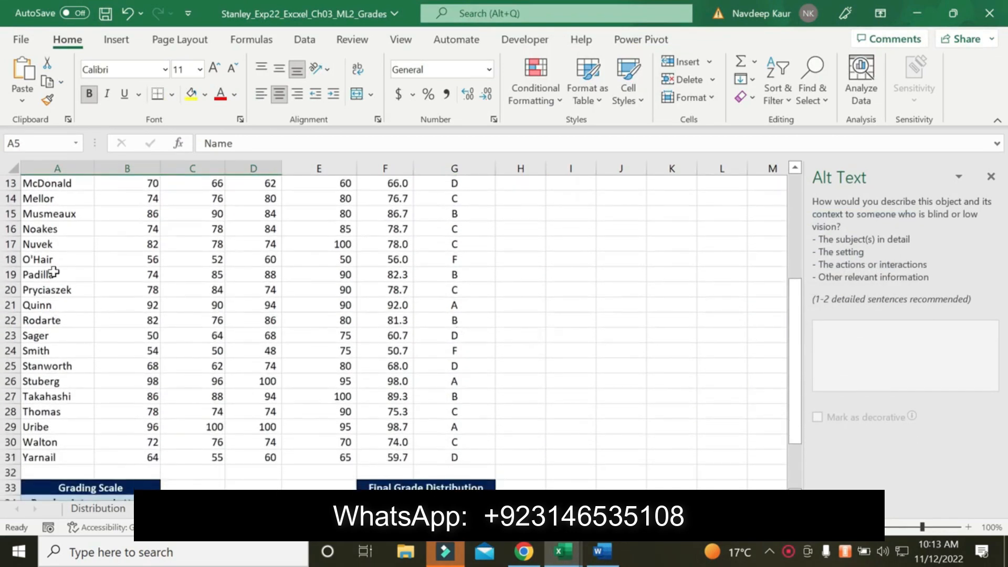
drag(40, 260, 278, 340)
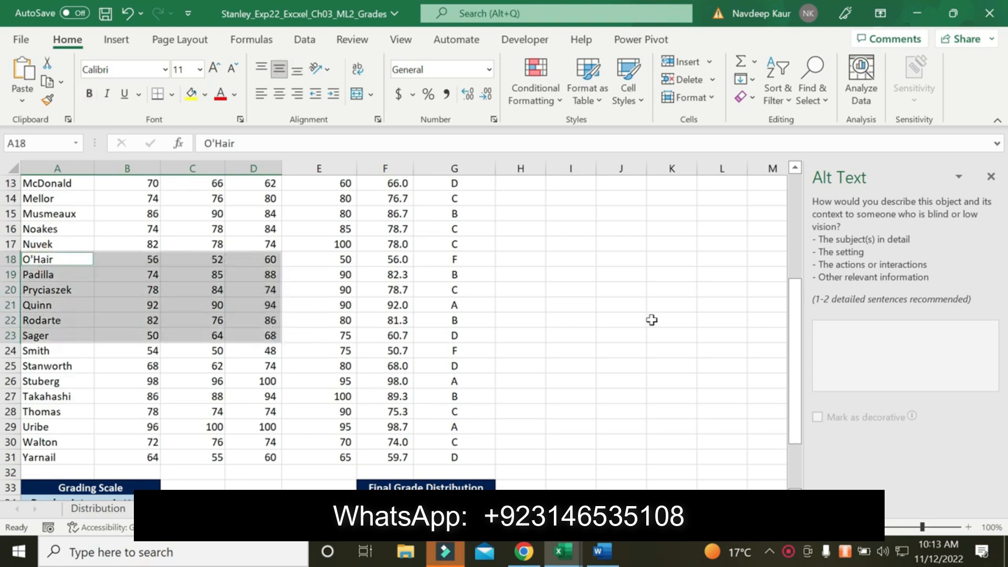
click(602, 552)
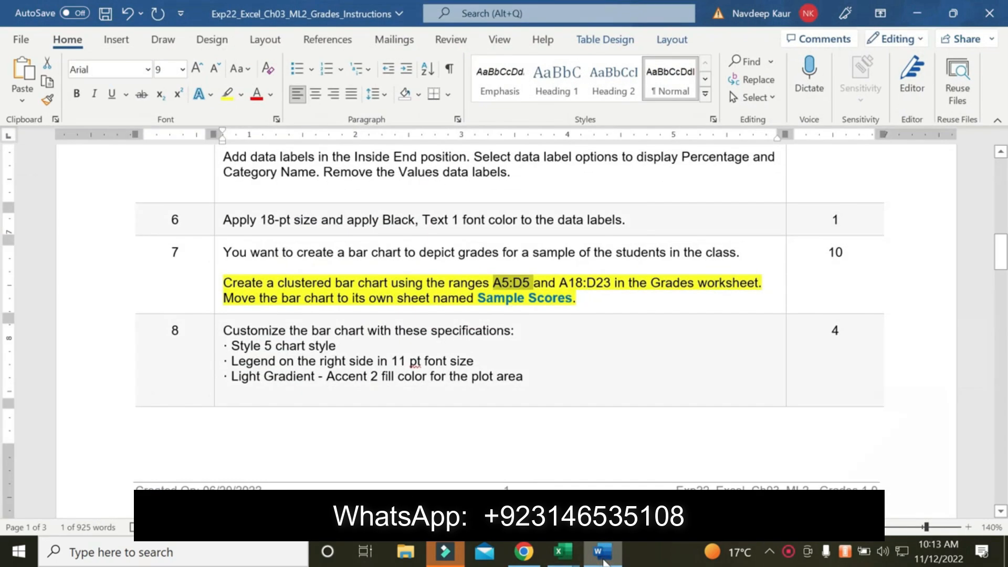
click(562, 551)
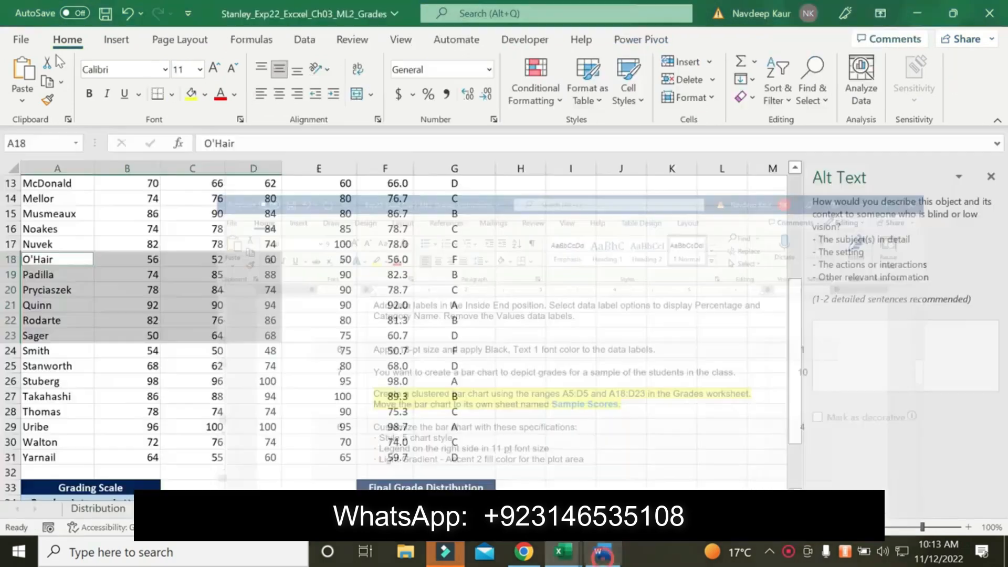
Insert a Clustered Bar chart from the selected grade ranges using the recommended charts
click(103, 39)
click(368, 79)
click(330, 226)
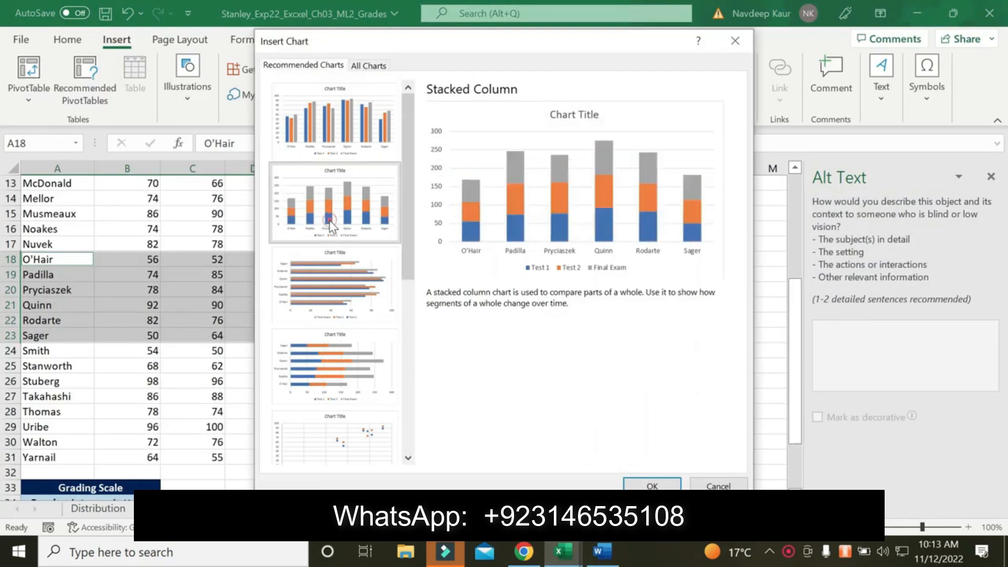
click(332, 263)
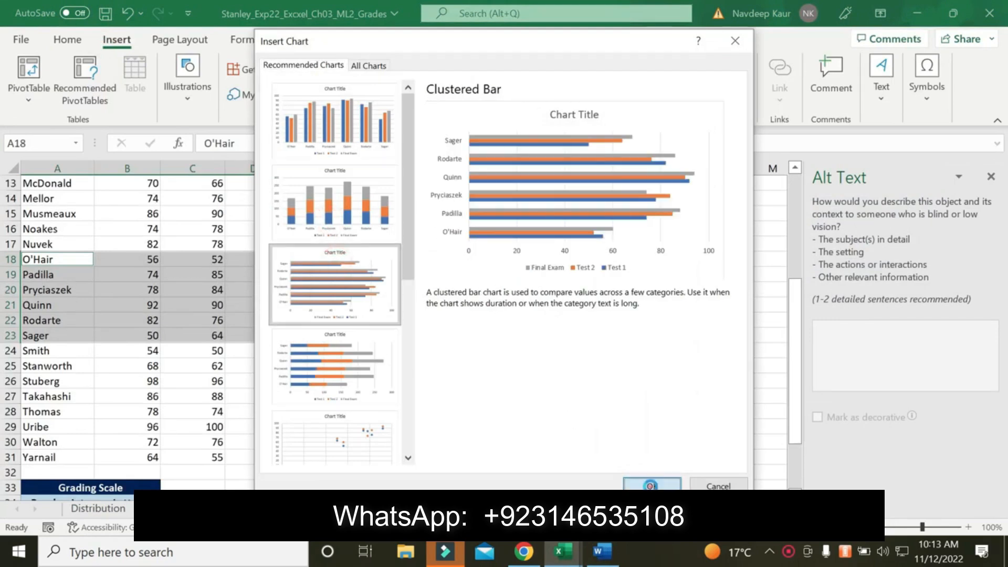
click(652, 484)
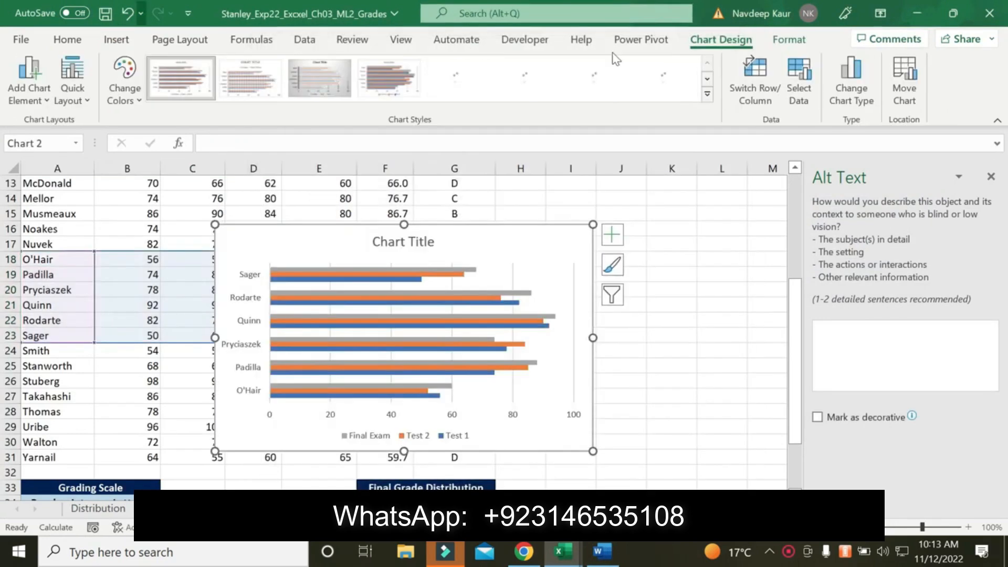
Move the bar chart to a new sheet named Sample Scores, copying the name from the Word instructions
click(903, 84)
click(625, 295)
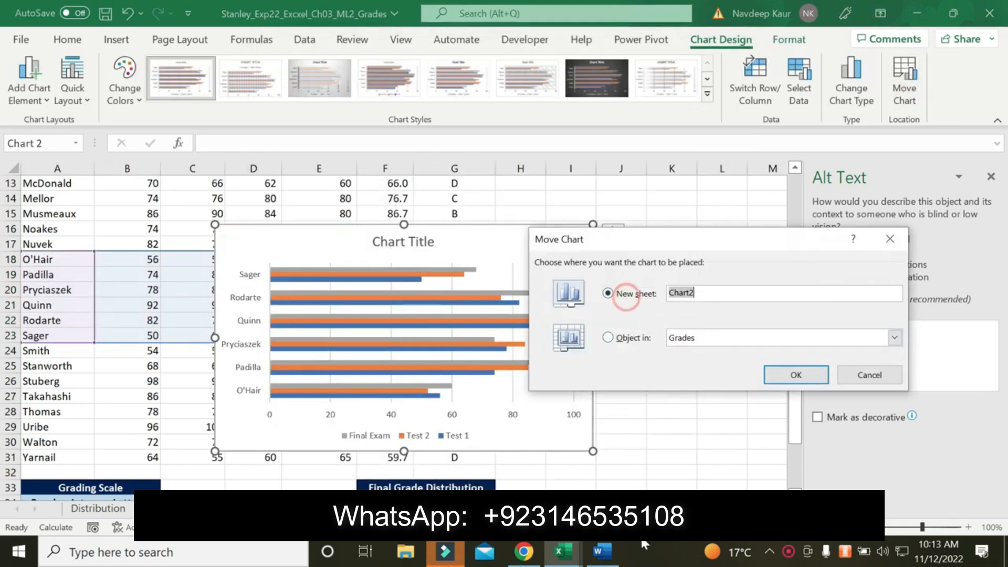
click(604, 551)
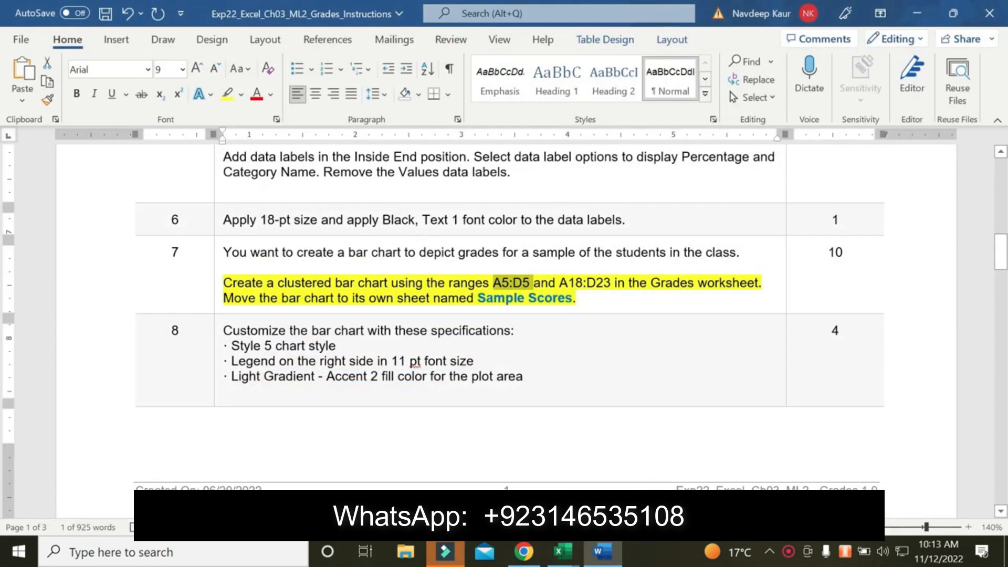
drag(477, 298, 572, 297)
key(ctrl+c)
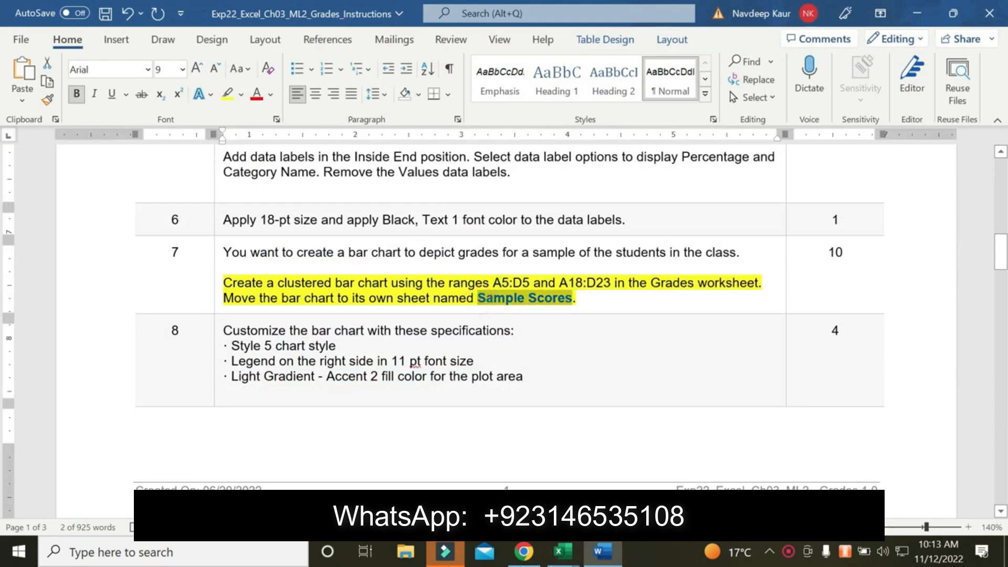
click(572, 552)
click(652, 479)
key(ctrl+v)
click(787, 375)
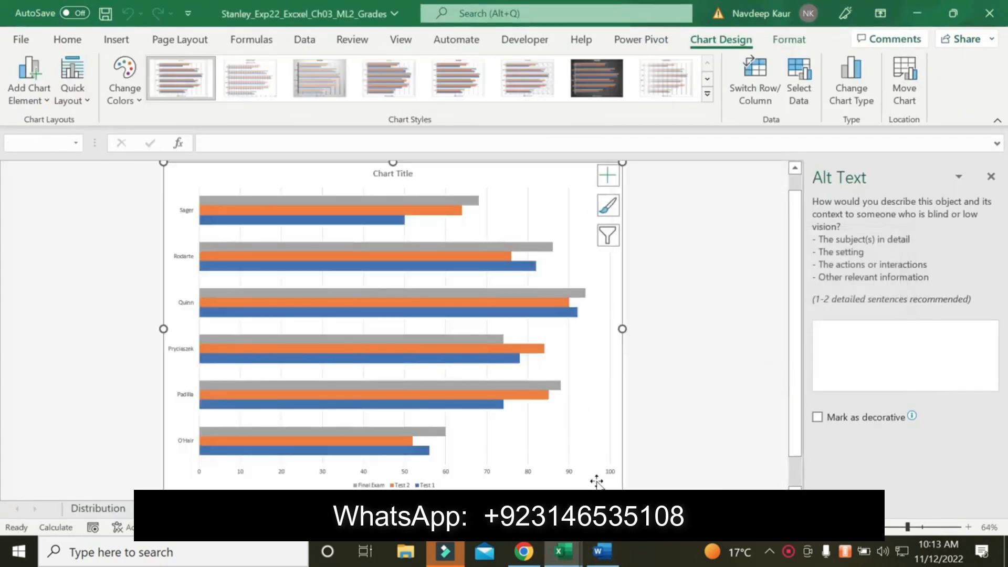
Clear the yellow highlight from the completed step 7 bar chart instruction in the Word document
click(602, 553)
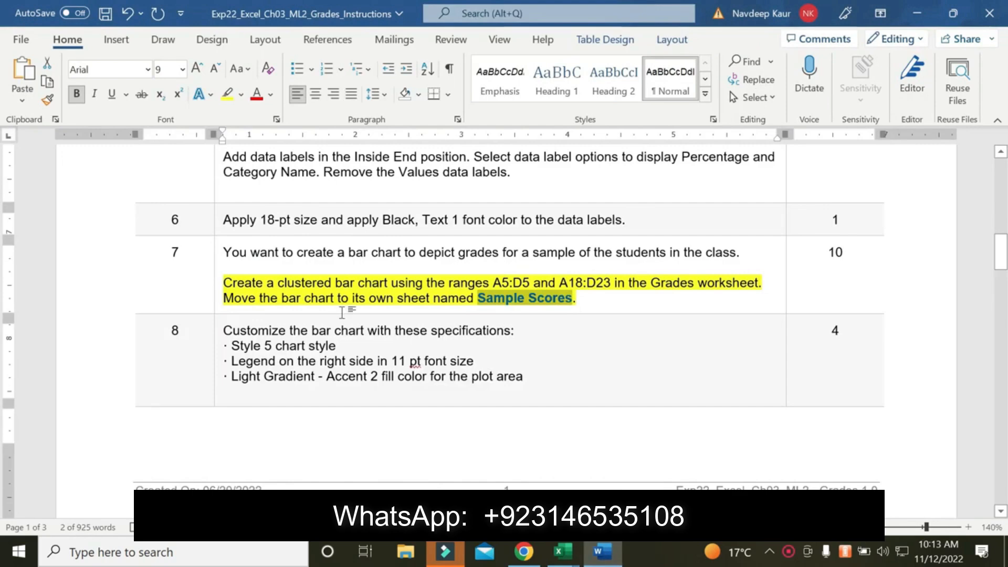
drag(578, 298, 223, 283)
click(229, 102)
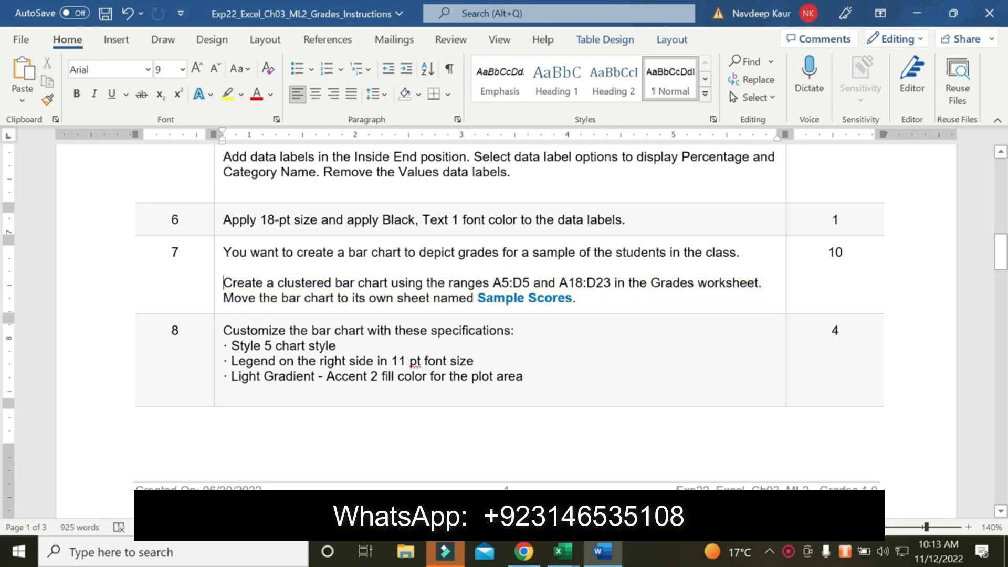
Switch to the Excel grades workbook and apply the Style 5 chart style to the Sample Scores bar chart
mouse_move(560, 561)
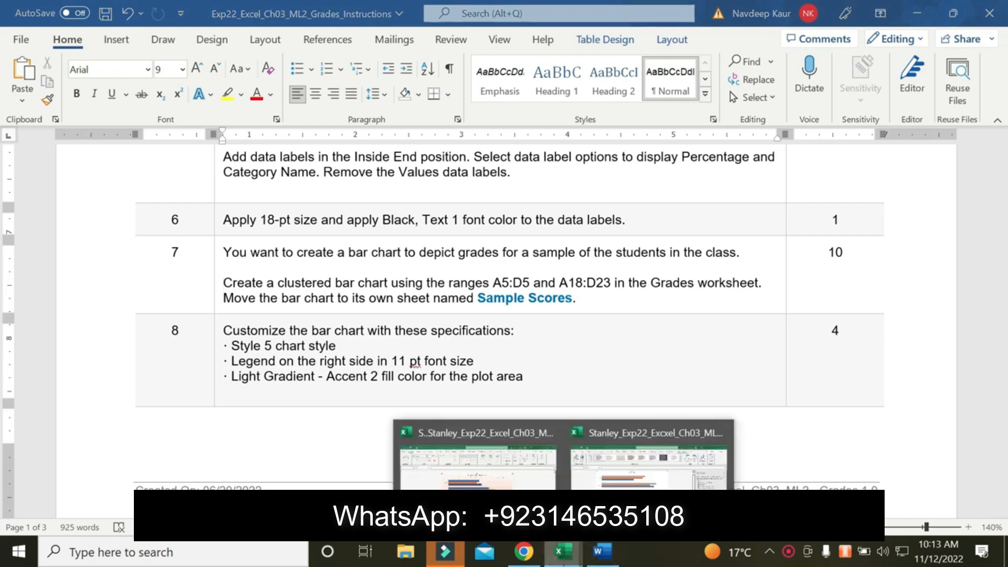
click(688, 473)
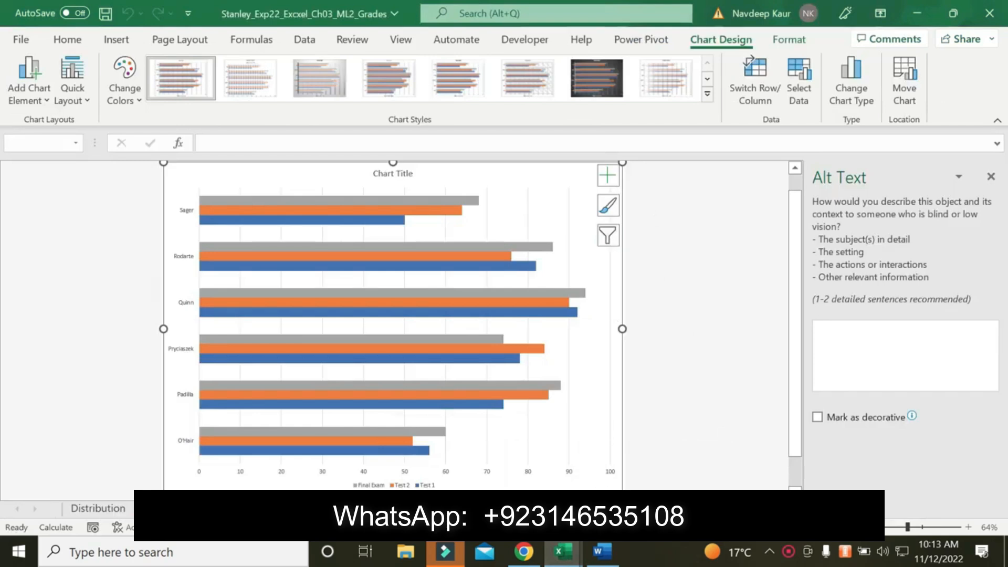
click(599, 556)
click(599, 556)
click(607, 218)
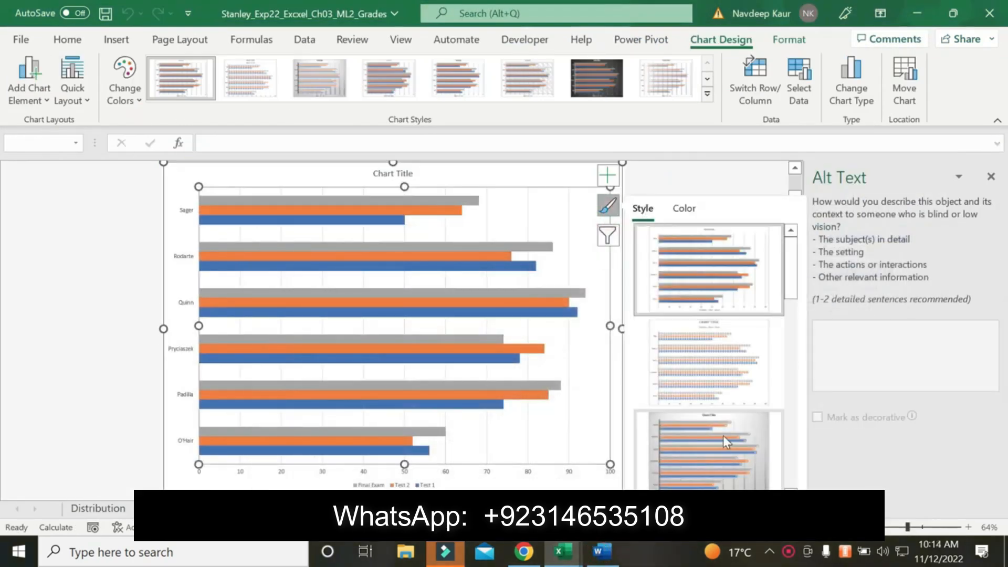
scroll(723, 435, down, 5)
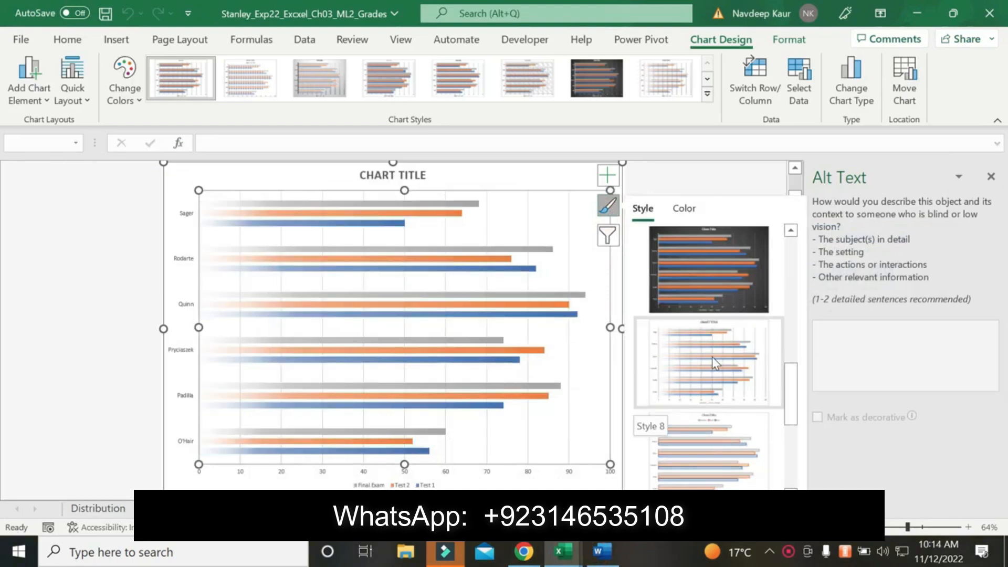
click(703, 273)
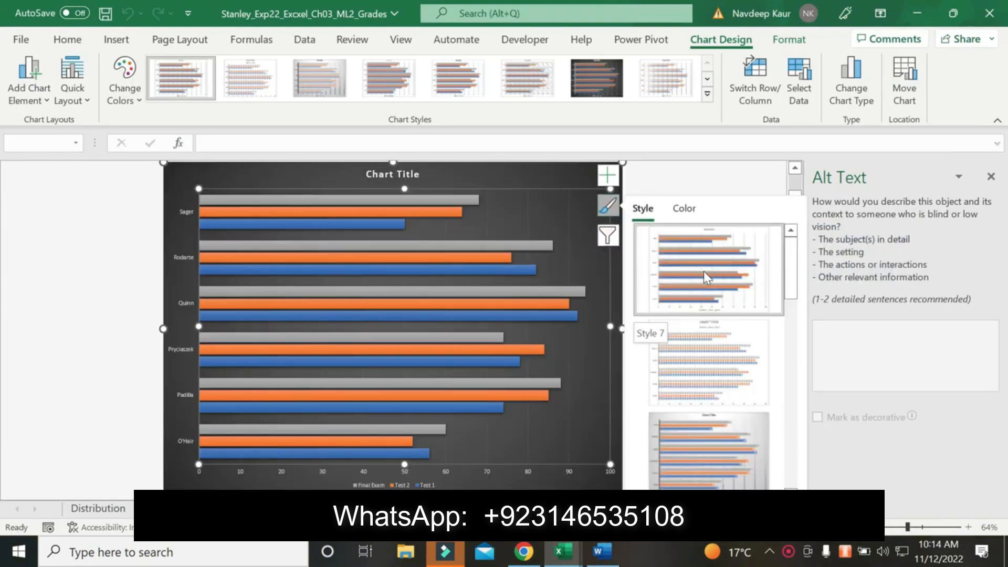
scroll(691, 407, down, 2)
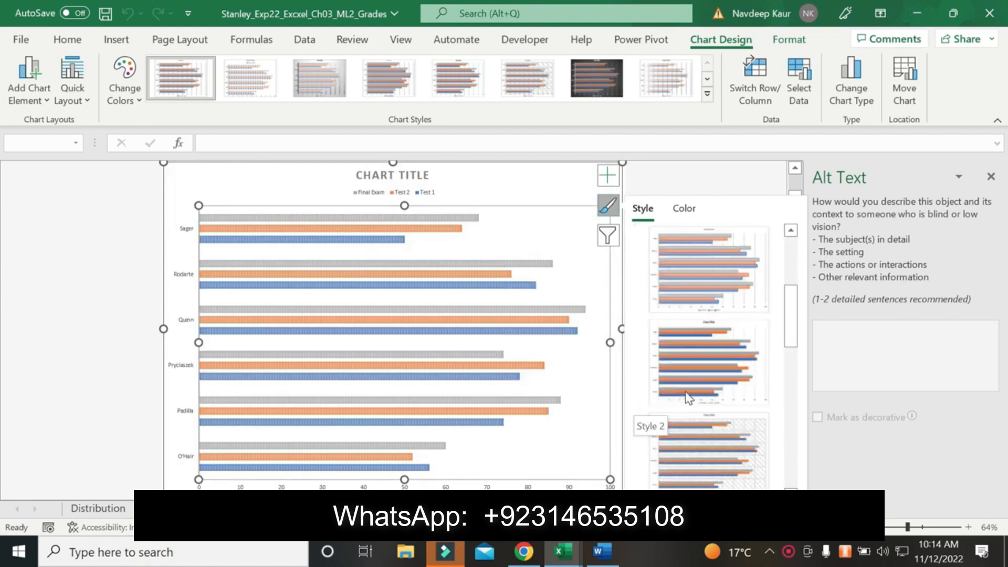
click(676, 370)
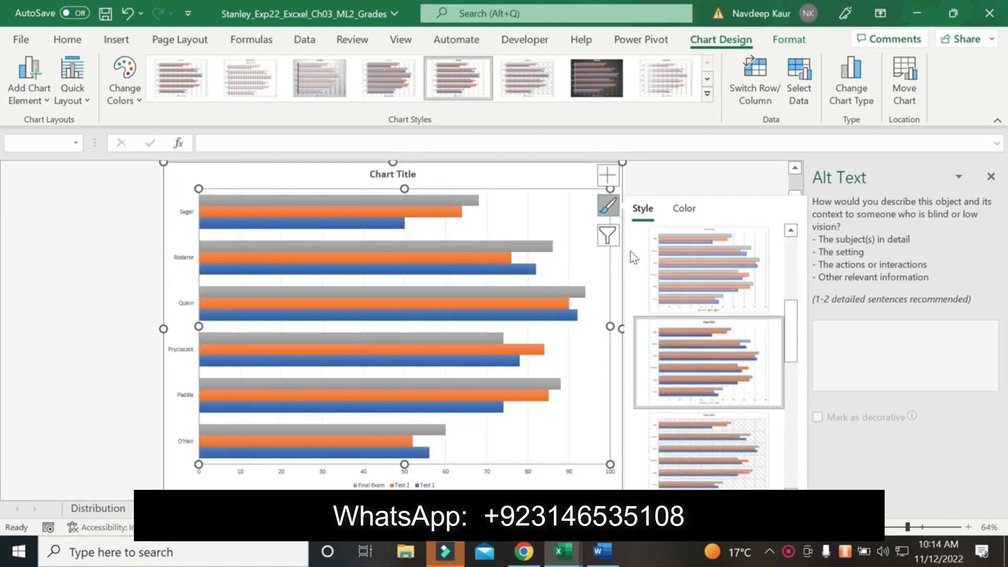
click(680, 171)
Check the legend specification in the Word instructions and set the bar chart's legend position to Right
click(601, 551)
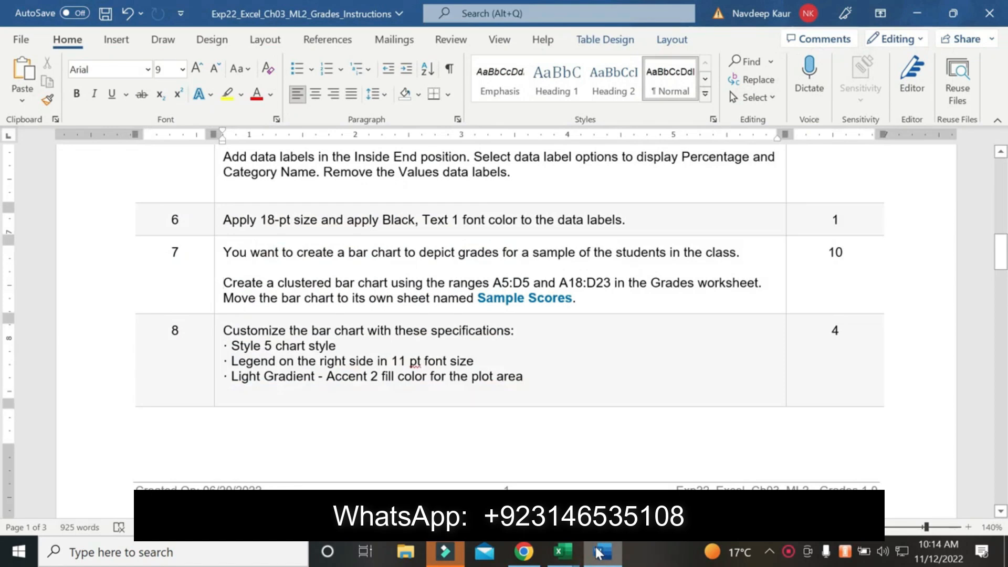
click(599, 553)
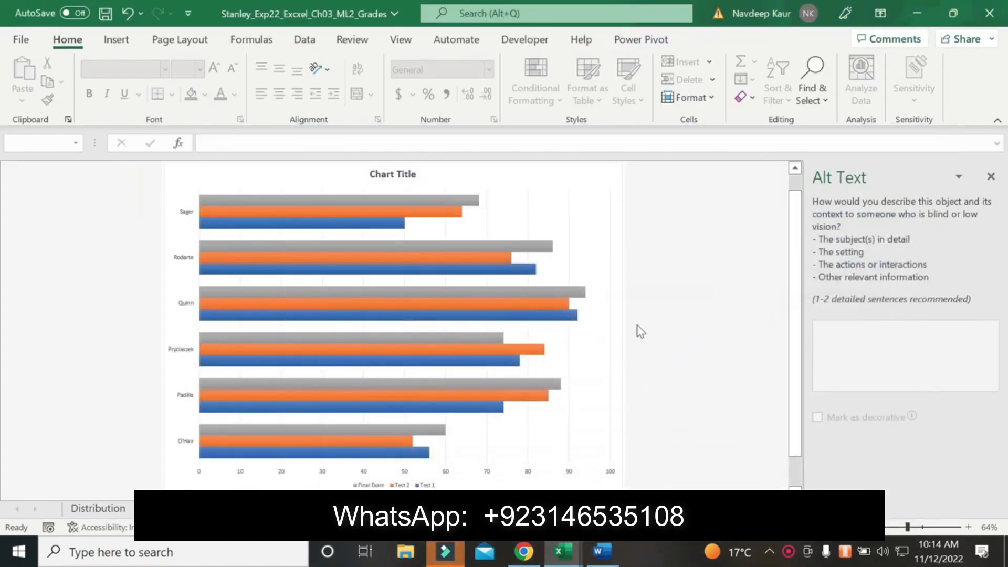
click(609, 181)
click(613, 179)
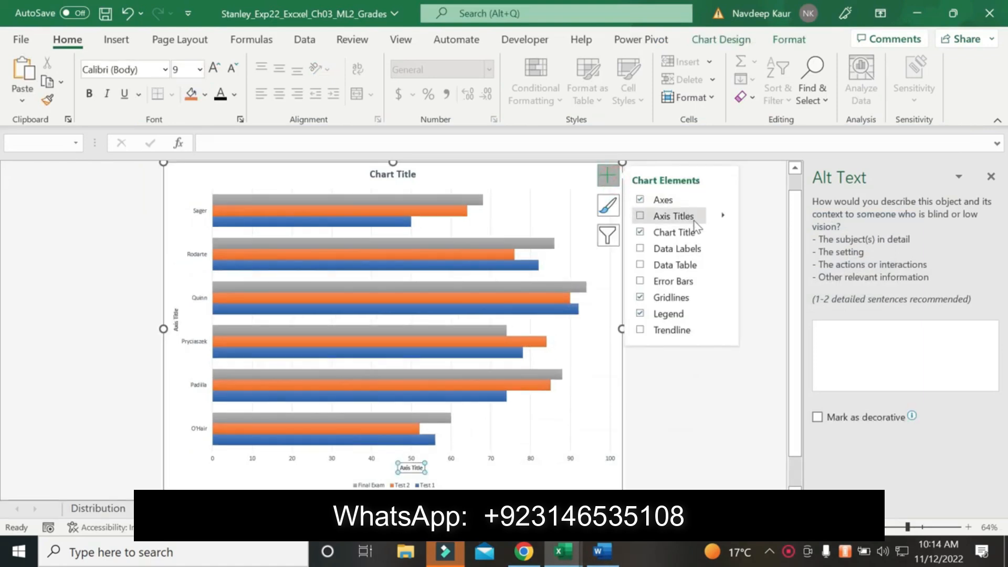
click(722, 312)
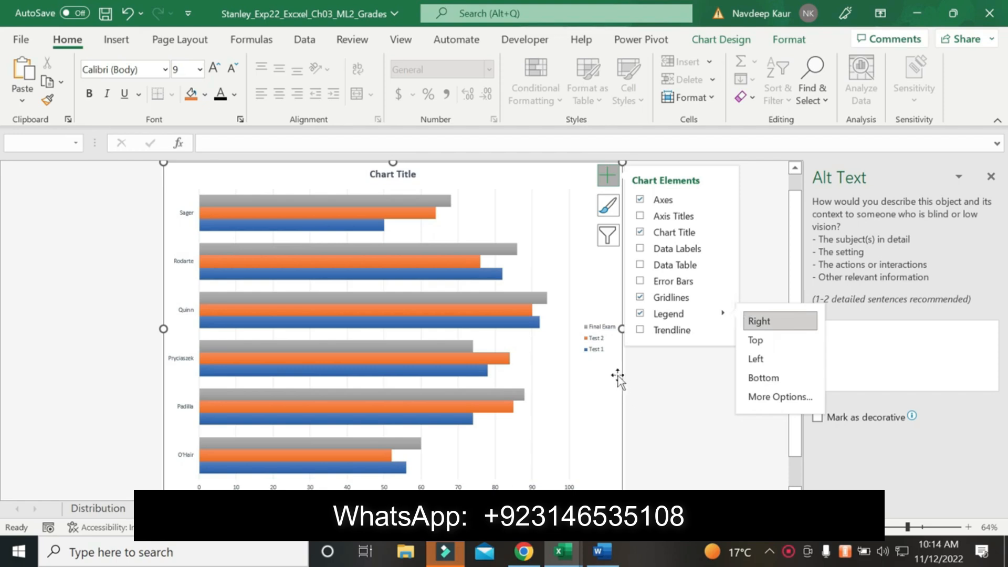
Set the font size of the bar chart's legend to 11 pt
click(595, 344)
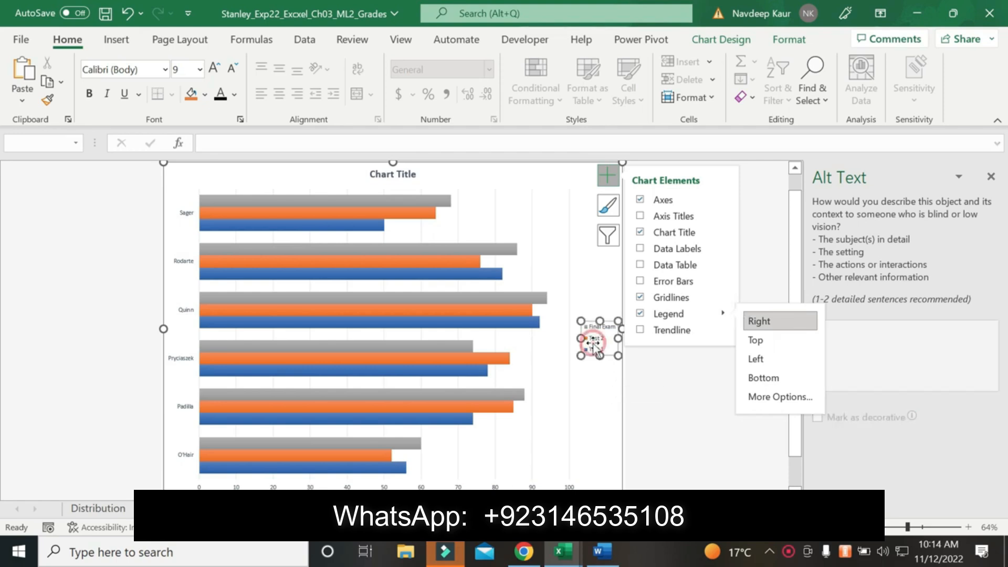
click(200, 72)
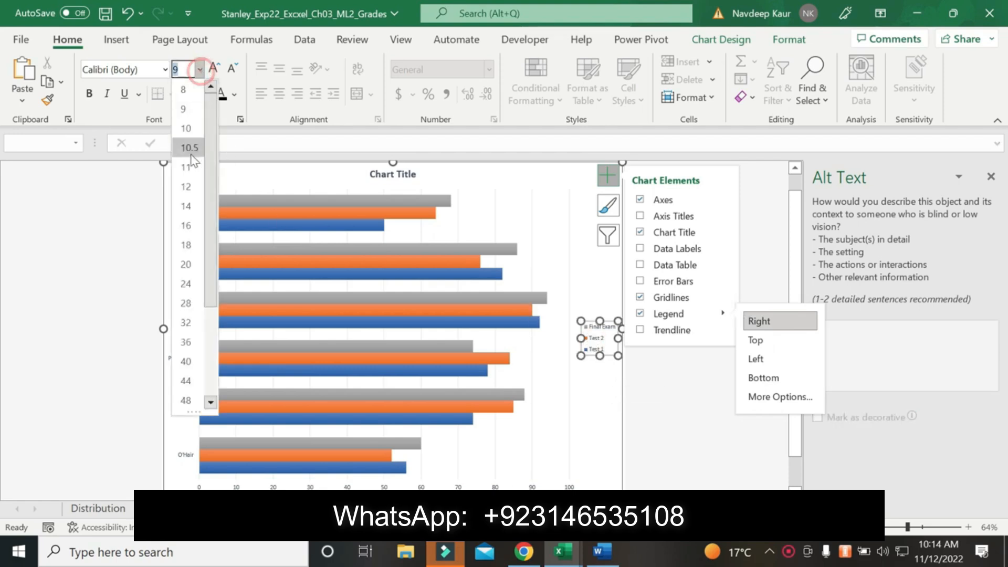
click(184, 179)
click(638, 429)
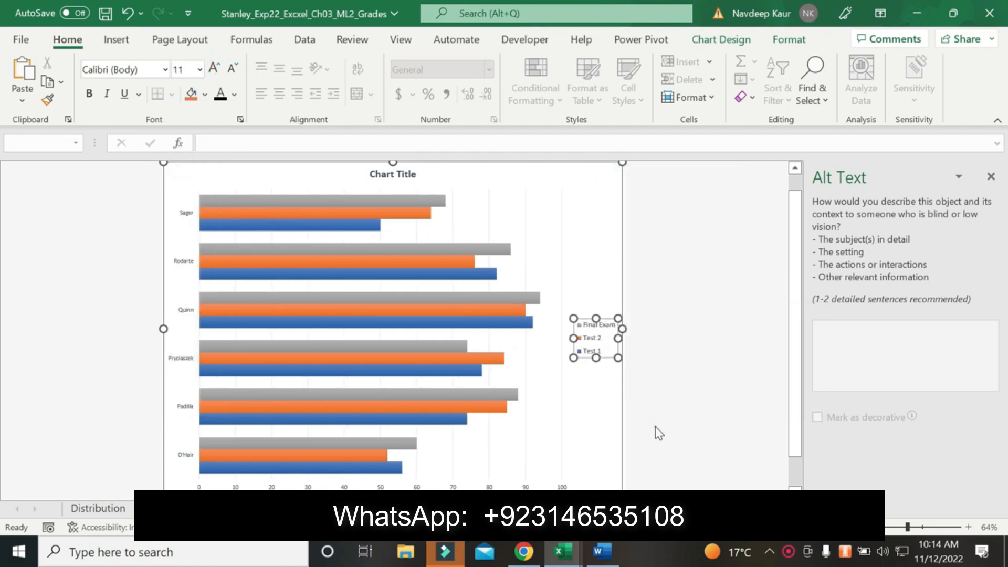
click(657, 432)
click(595, 560)
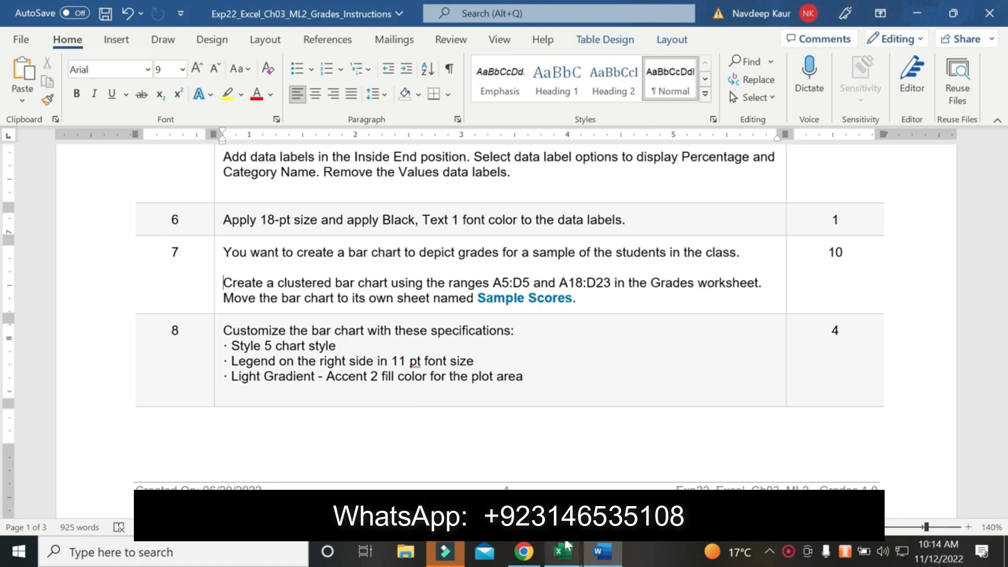
mouse_move(561, 551)
click(612, 471)
click(581, 209)
right_click(580, 210)
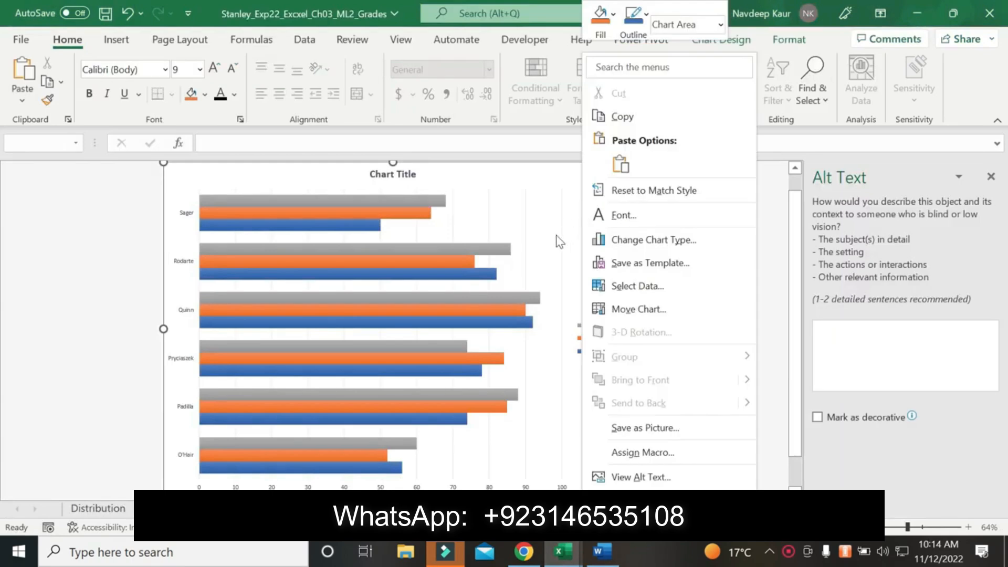
right_click(487, 239)
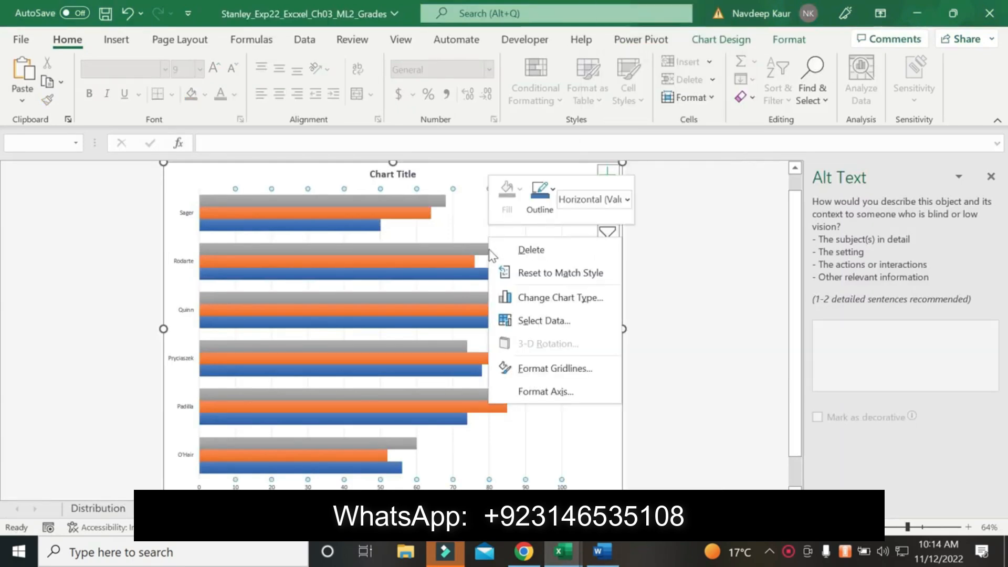
click(468, 209)
right_click(468, 207)
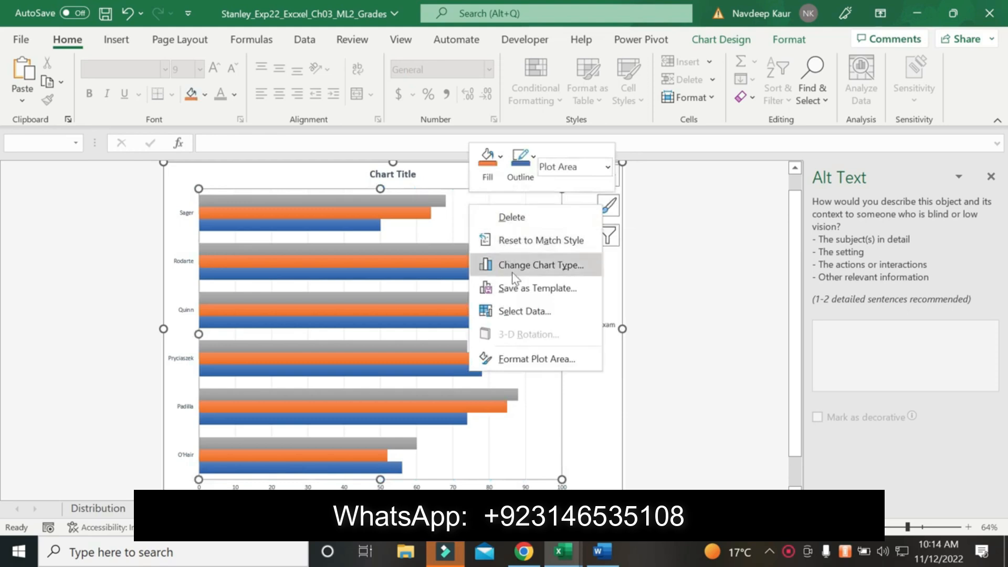
click(575, 394)
Fill the bar chart's chart area with the Light Gradient - Accent 2 preset gradient, checking the fill name against the Word instructions
right_click(577, 396)
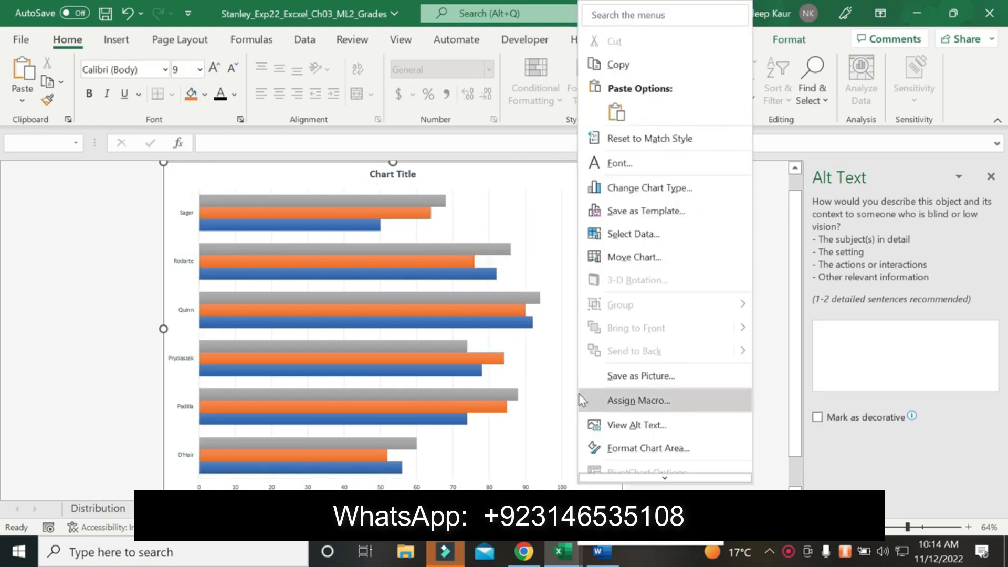
scroll(579, 394, down, 1)
click(622, 446)
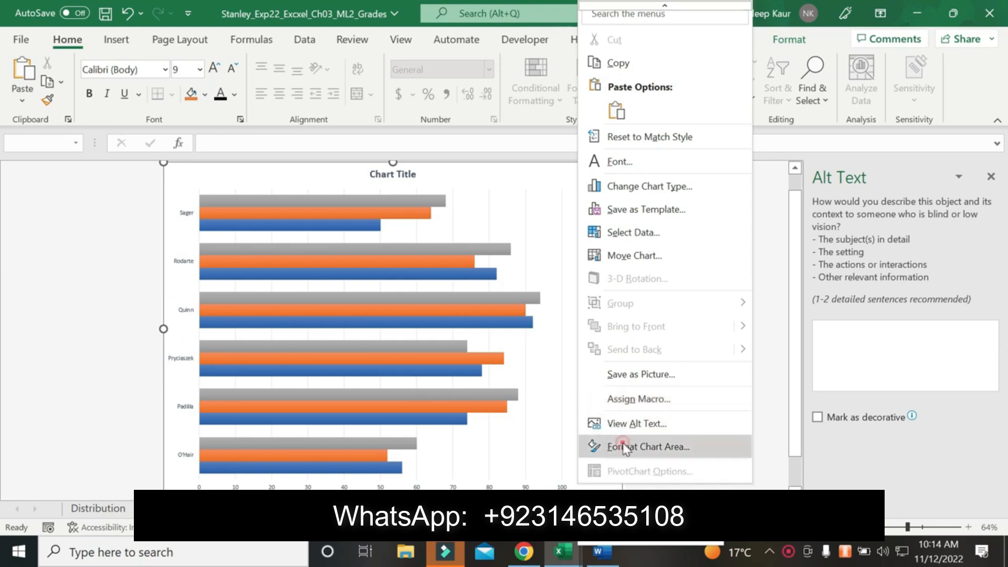
click(782, 328)
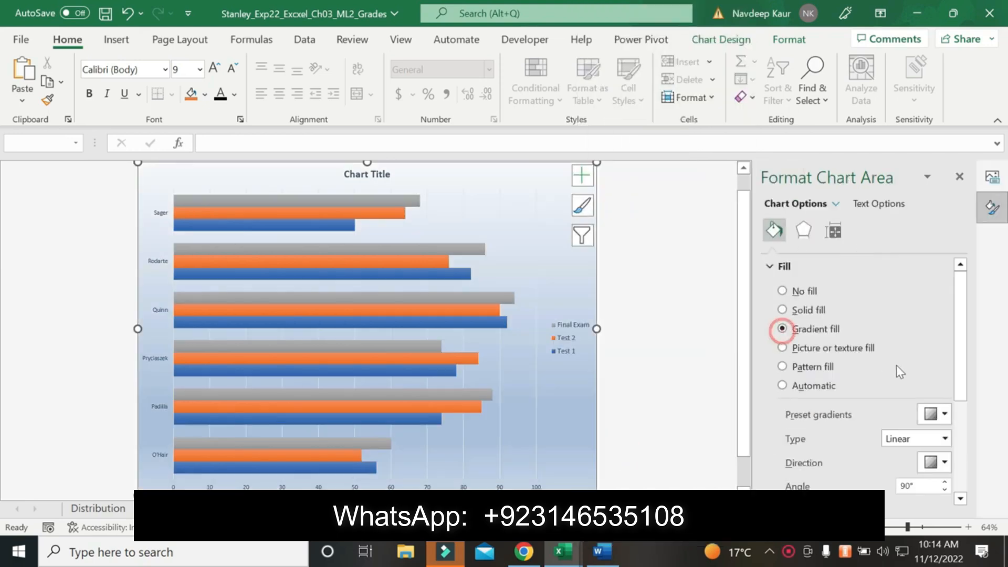
click(603, 553)
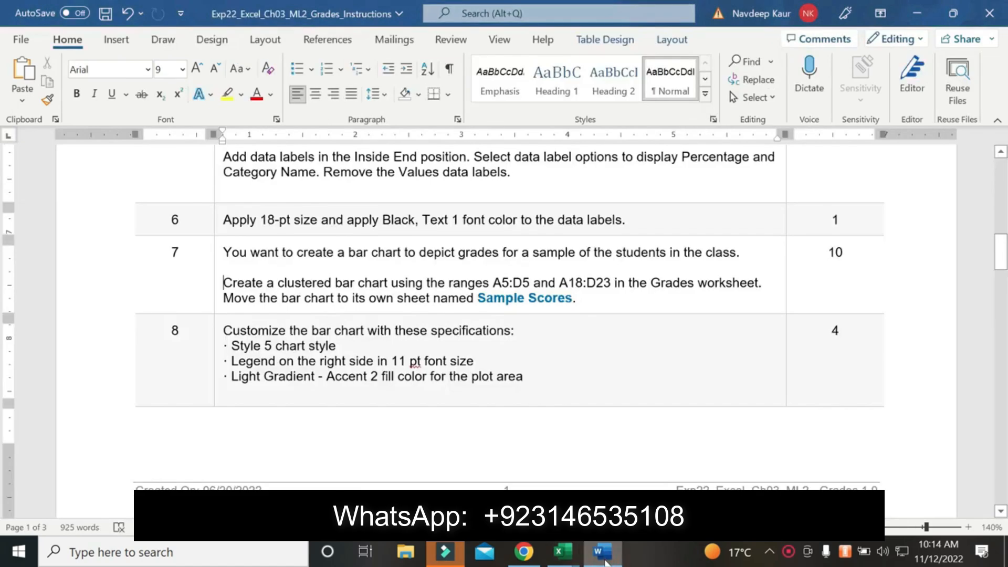
click(561, 552)
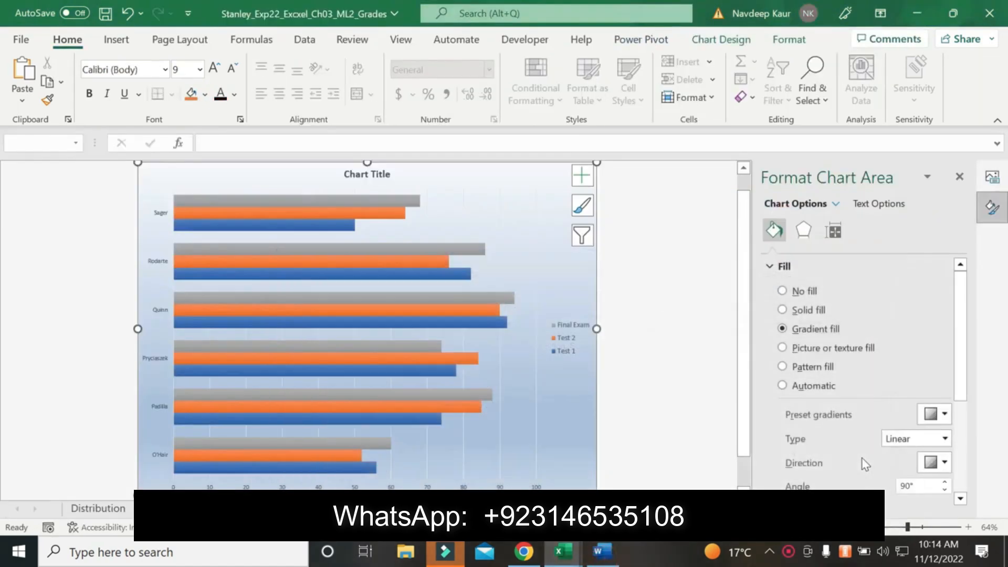
click(943, 414)
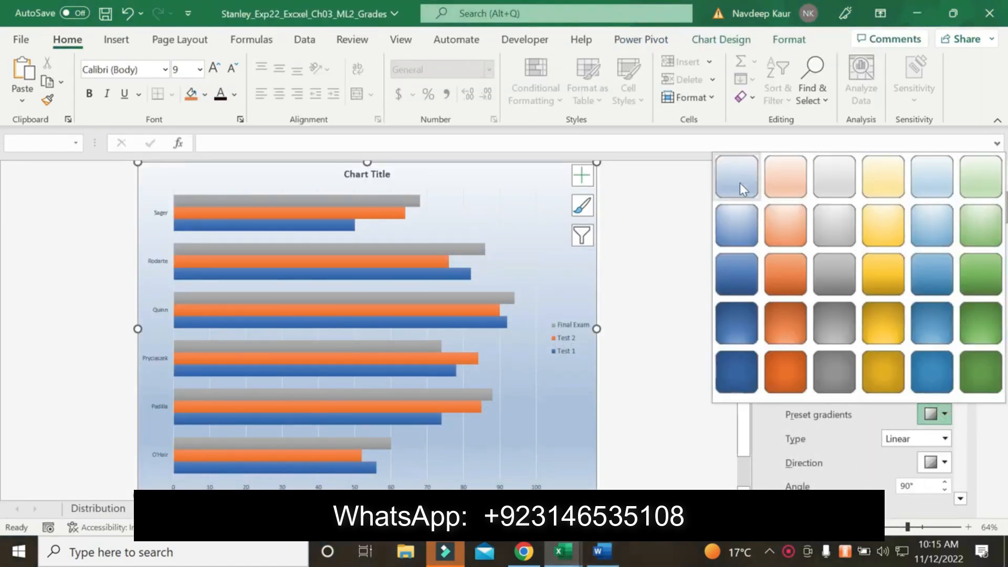
click(779, 171)
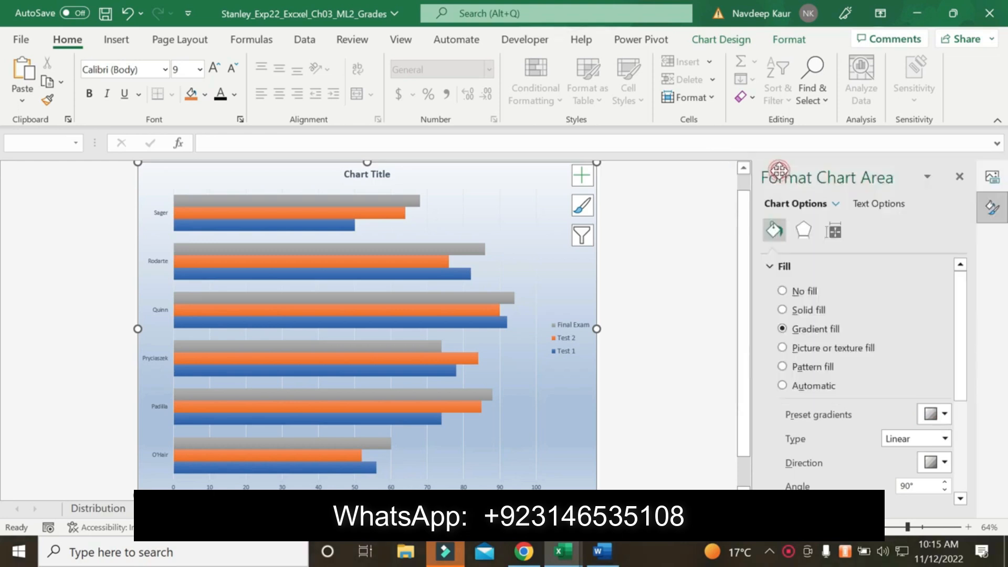
Replace the bar chart's title with "Sample Student Test Scores", copied from step 9 of the Word instructions
click(599, 551)
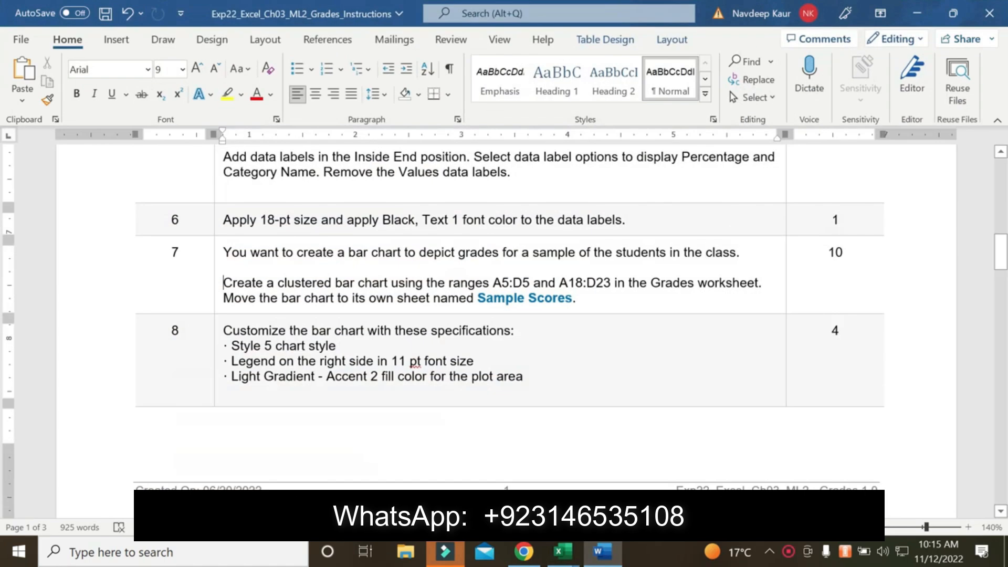
scroll(526, 382, down, 10)
scroll(504, 320, down, 1)
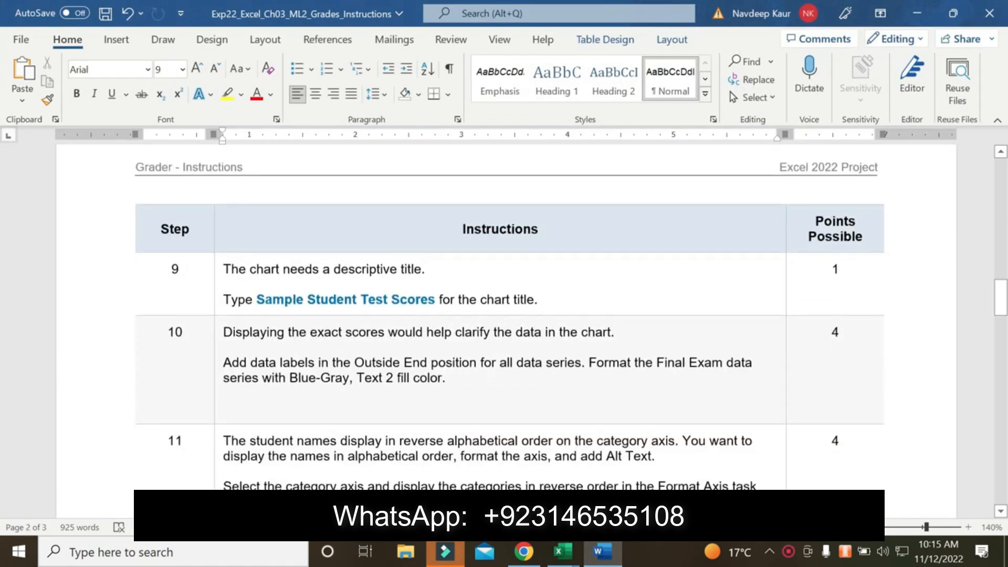
drag(256, 300, 437, 304)
key(ctrl+c)
click(562, 551)
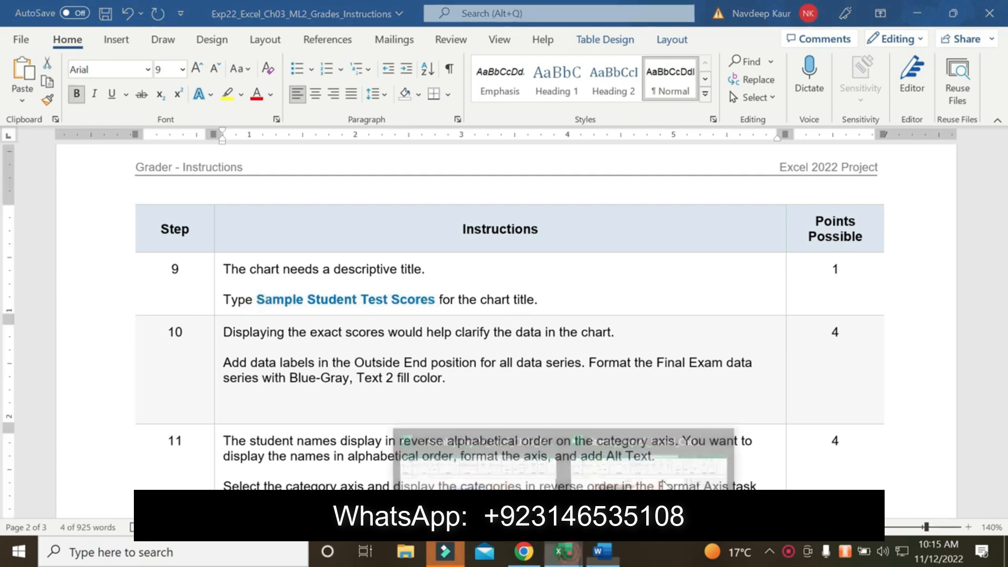
click(670, 470)
click(374, 173)
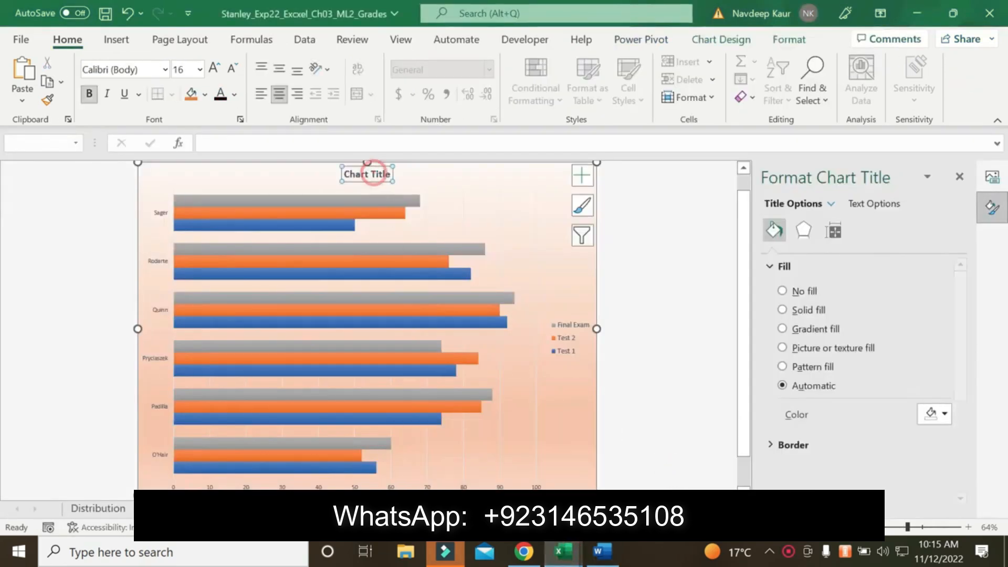
triple_click(380, 175)
key(ctrl+v)
Highlight the step 10 instruction about data labels and the Final Exam series fill in yellow in the Word document
click(603, 551)
scroll(504, 315, down, 3)
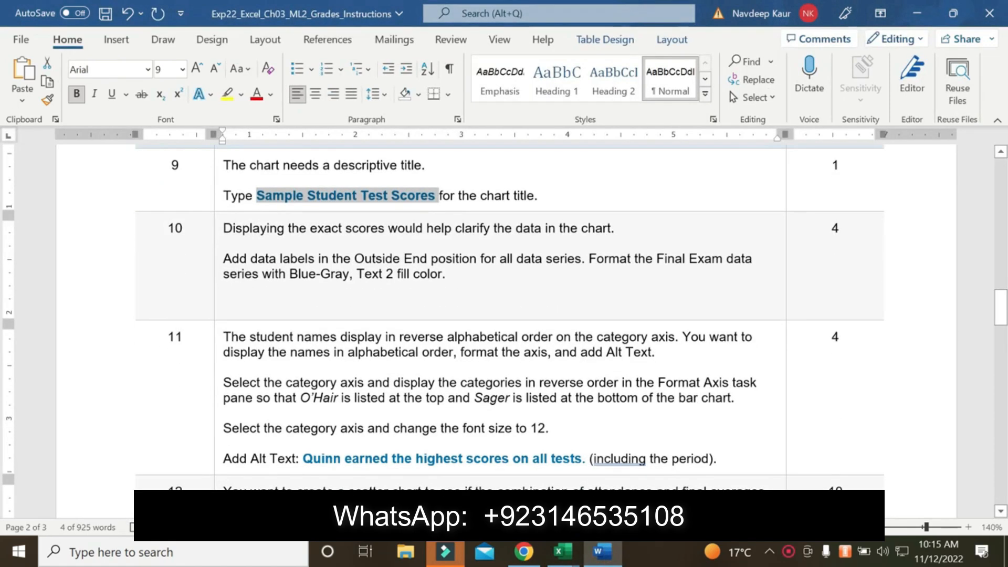
drag(462, 279, 223, 258)
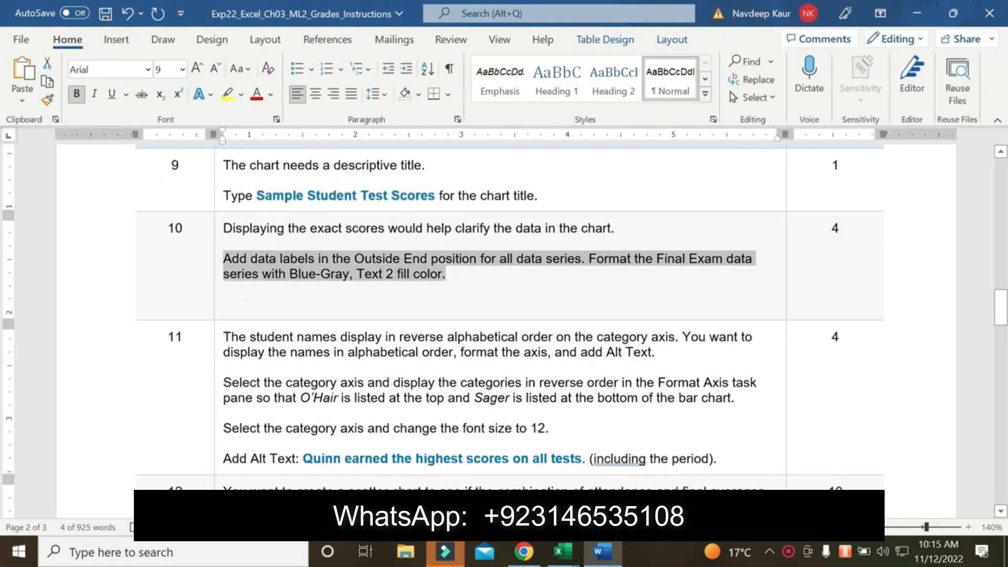
click(228, 95)
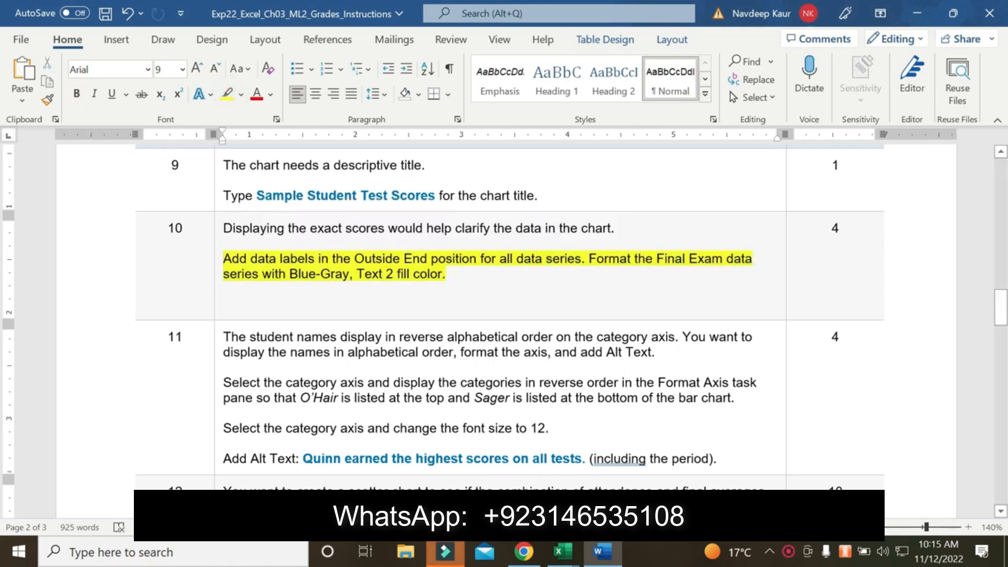
Switch to the Excel grades workbook in progress and add Outside End data labels to all series of the bar chart
mouse_move(577, 557)
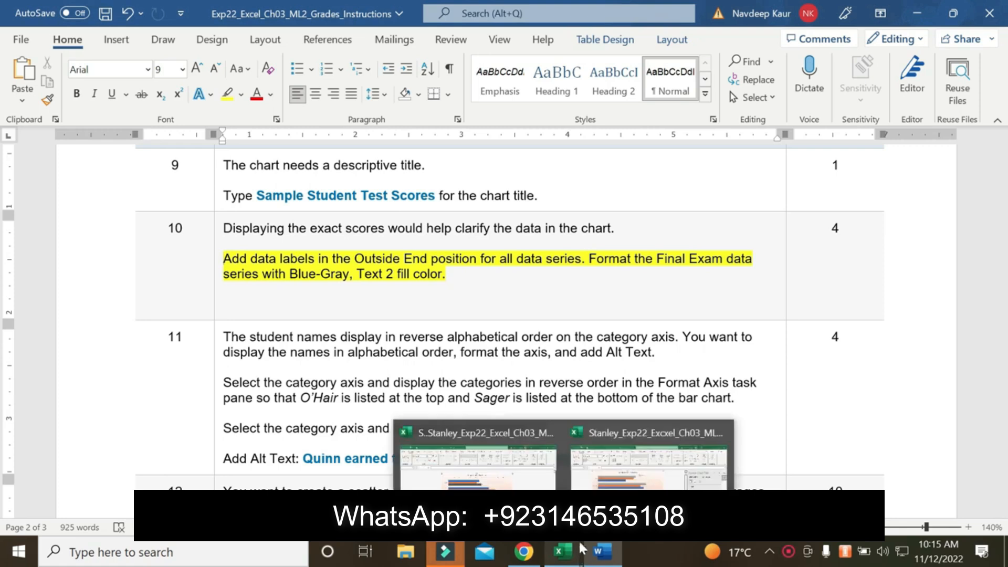
click(640, 457)
click(598, 562)
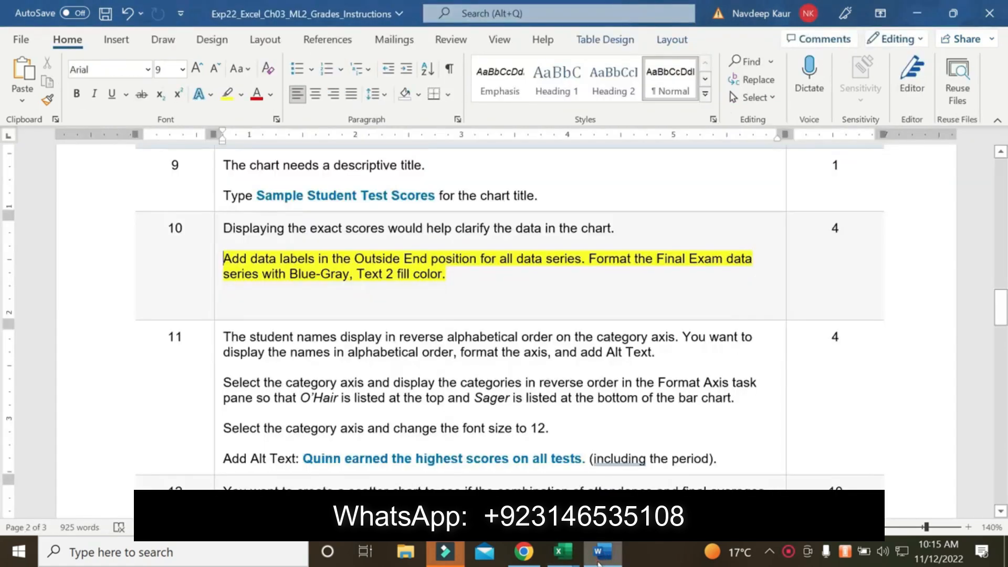
click(598, 561)
click(546, 191)
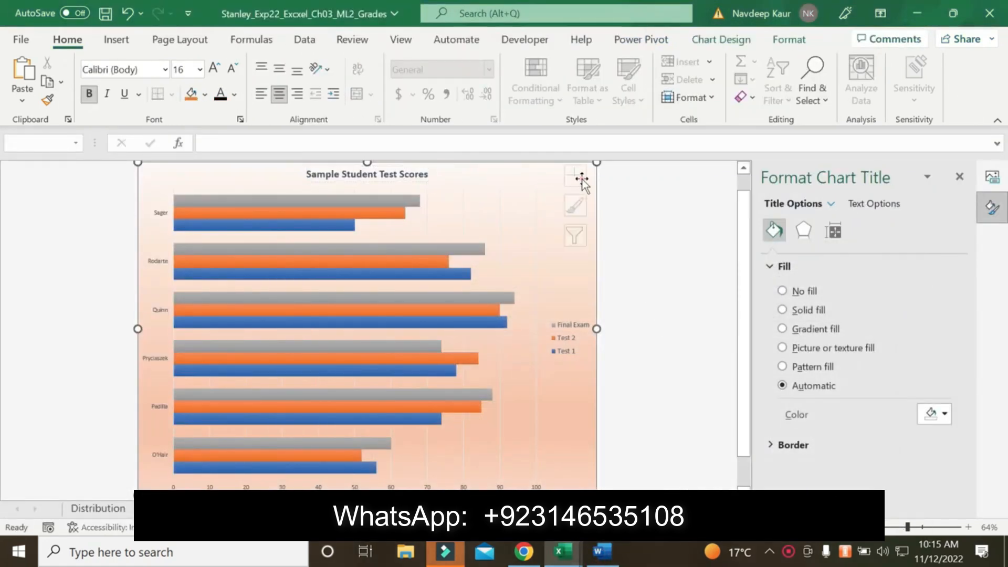
click(586, 178)
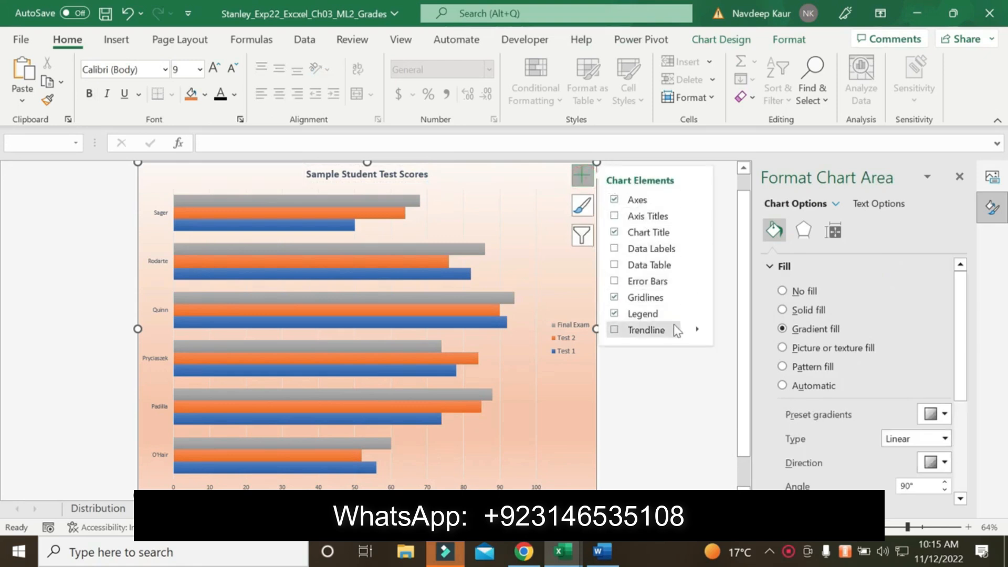
click(697, 247)
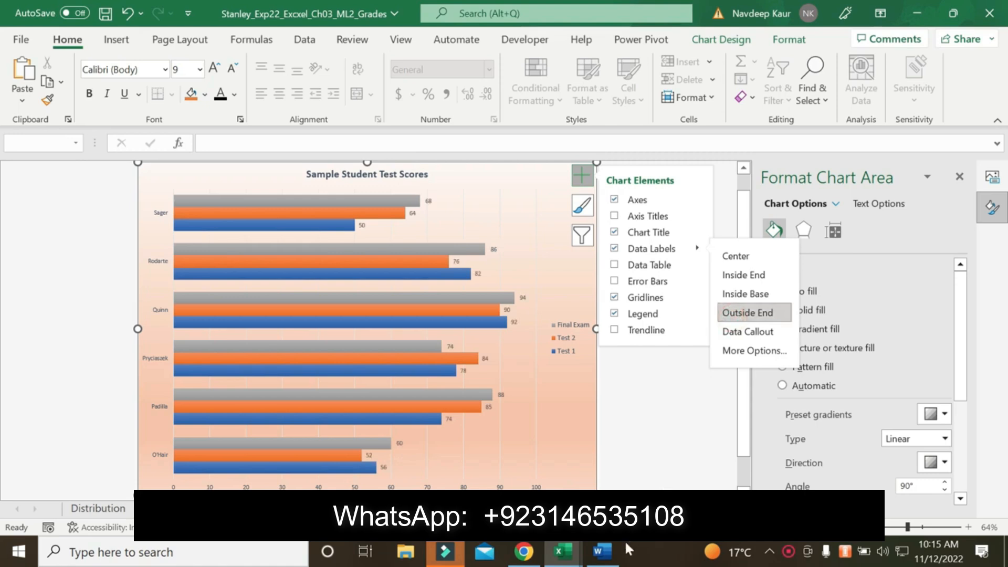
Fill the bar chart's Final Exam data series with solid Blue-Gray, Text 2, checking the color against step 10 of the Word instructions
click(604, 552)
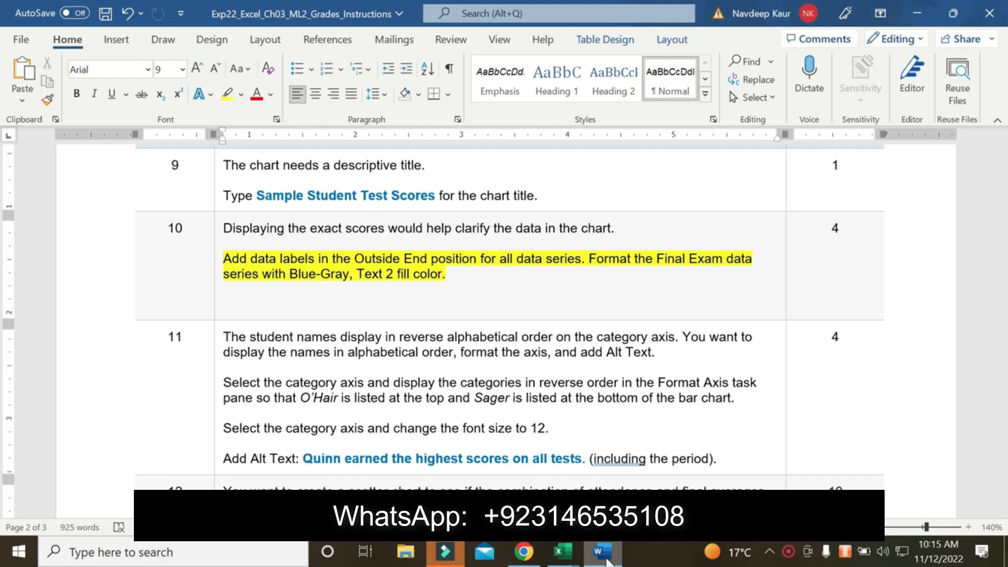
click(606, 561)
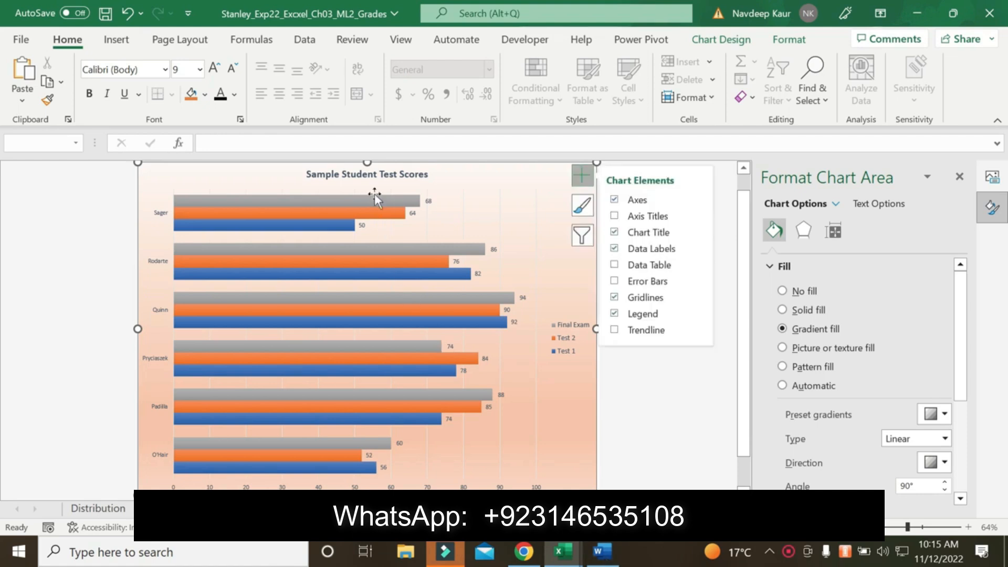
click(405, 199)
click(405, 200)
click(473, 209)
click(408, 194)
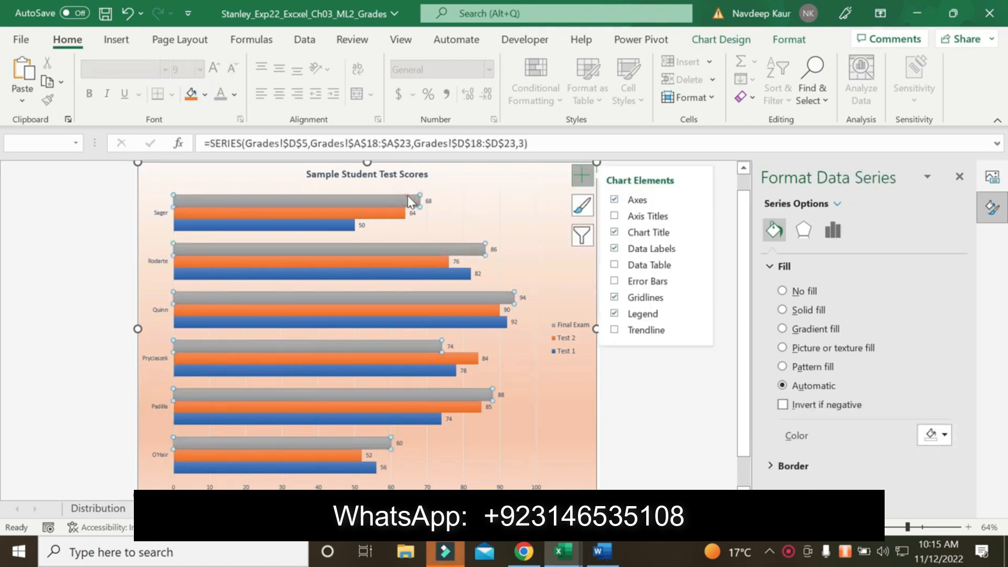
right_click(407, 196)
click(446, 370)
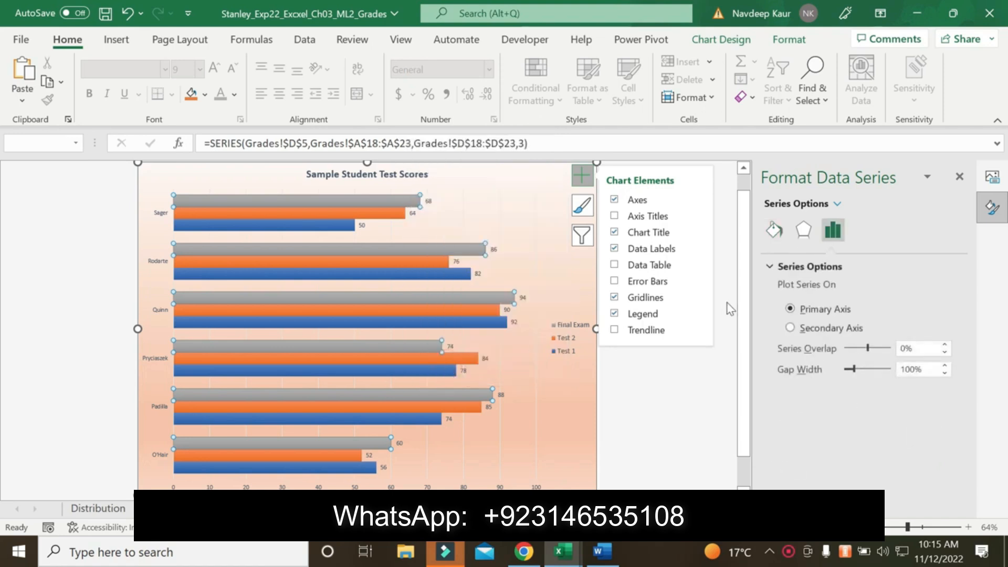
click(774, 230)
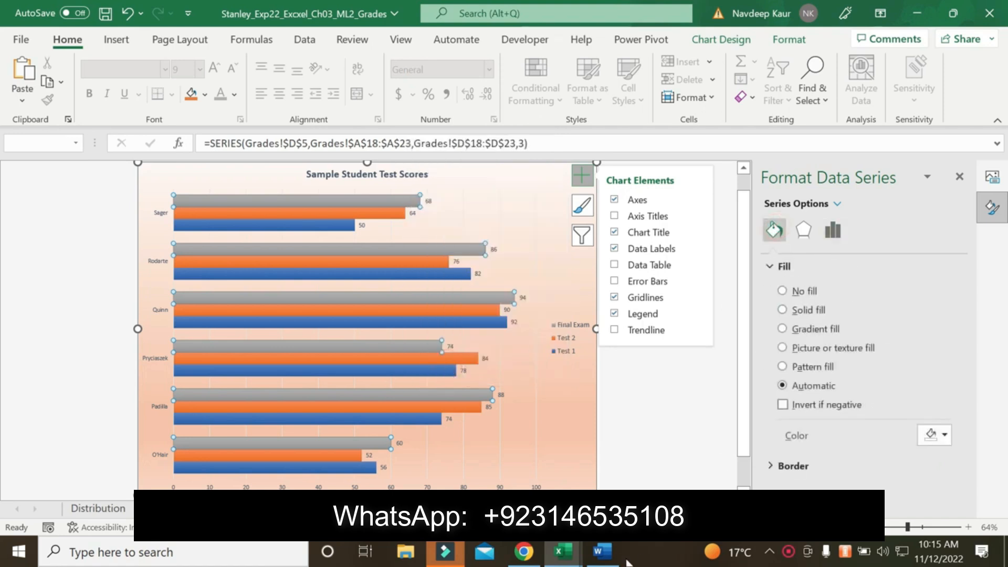
click(603, 556)
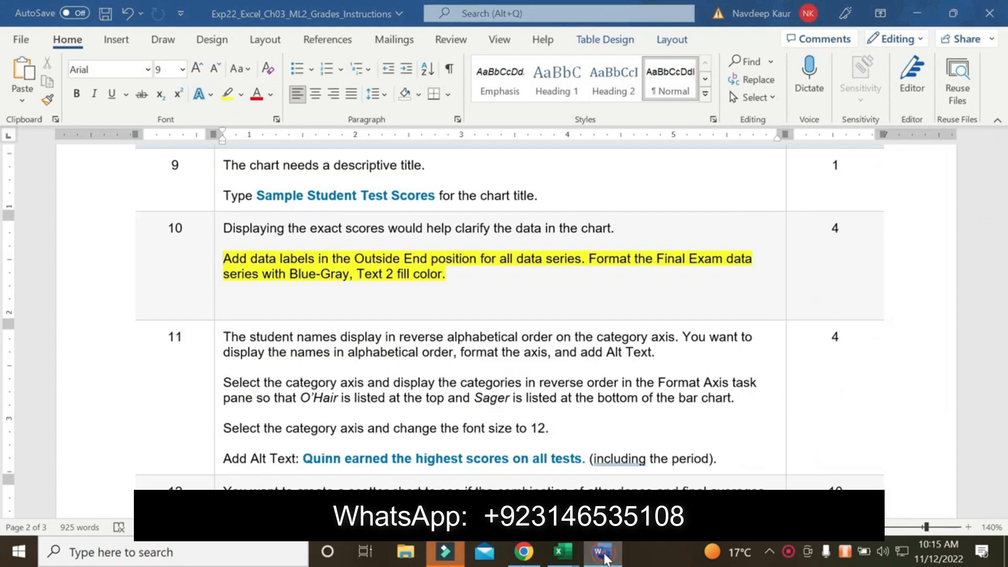
click(619, 547)
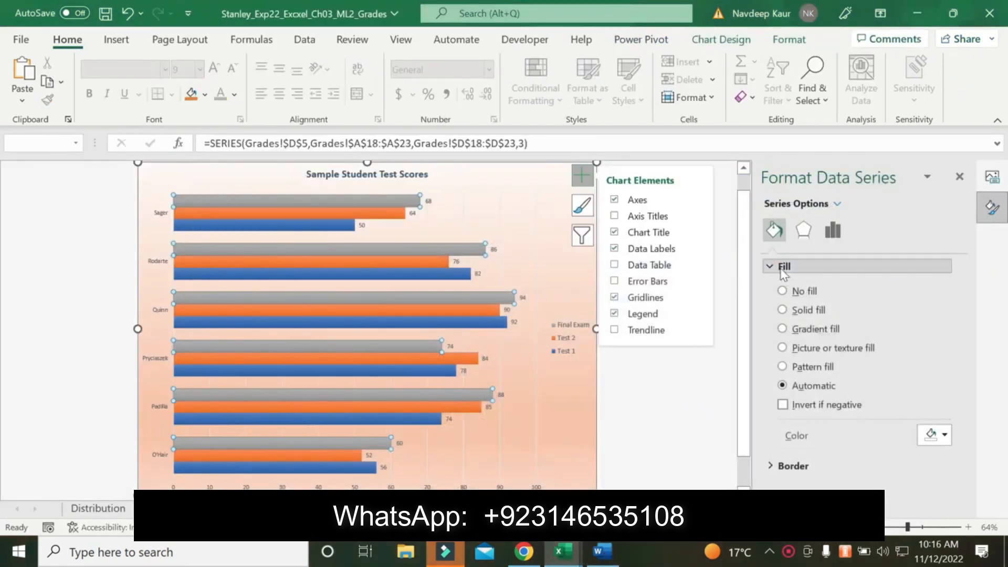
click(782, 310)
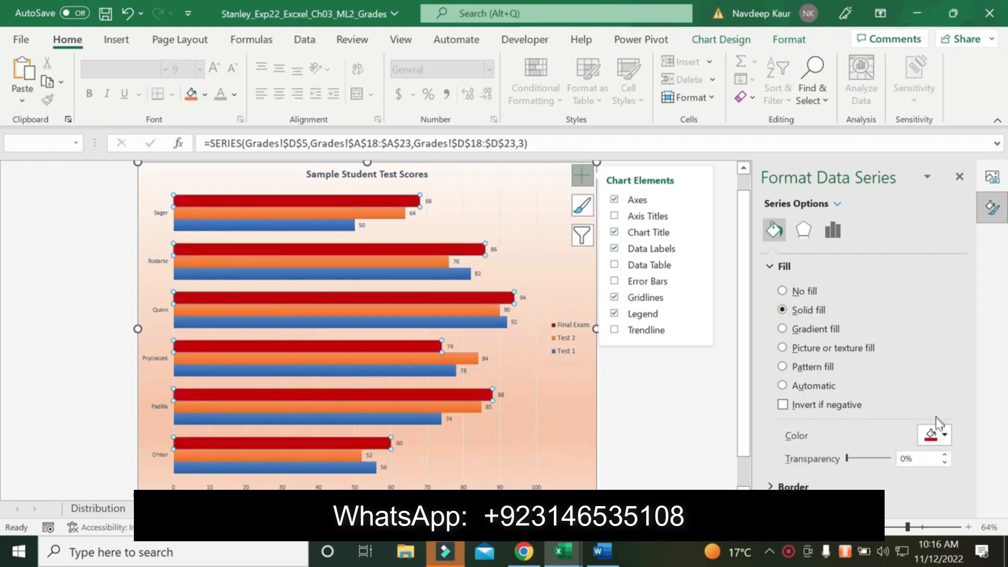
click(937, 429)
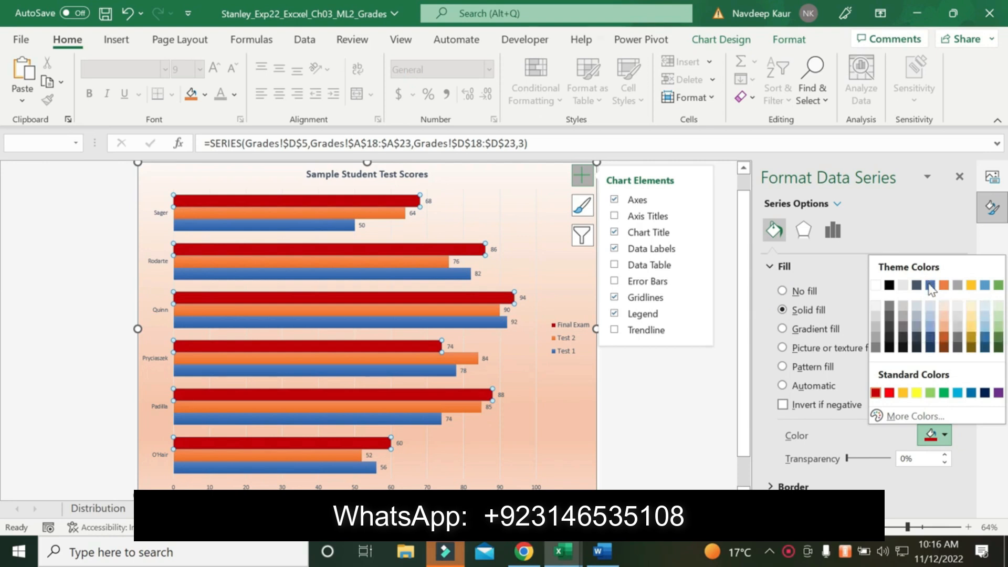
click(915, 285)
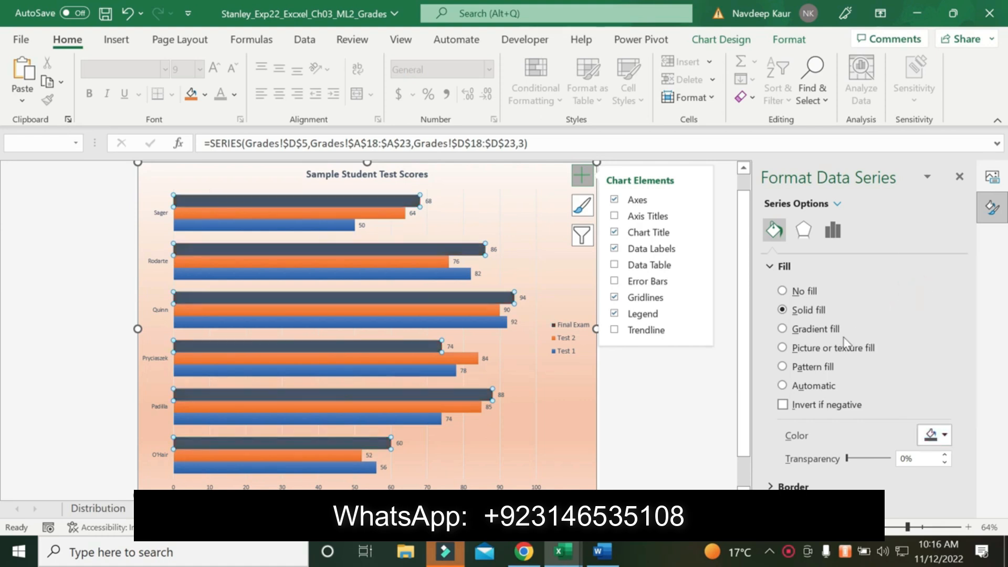
click(959, 177)
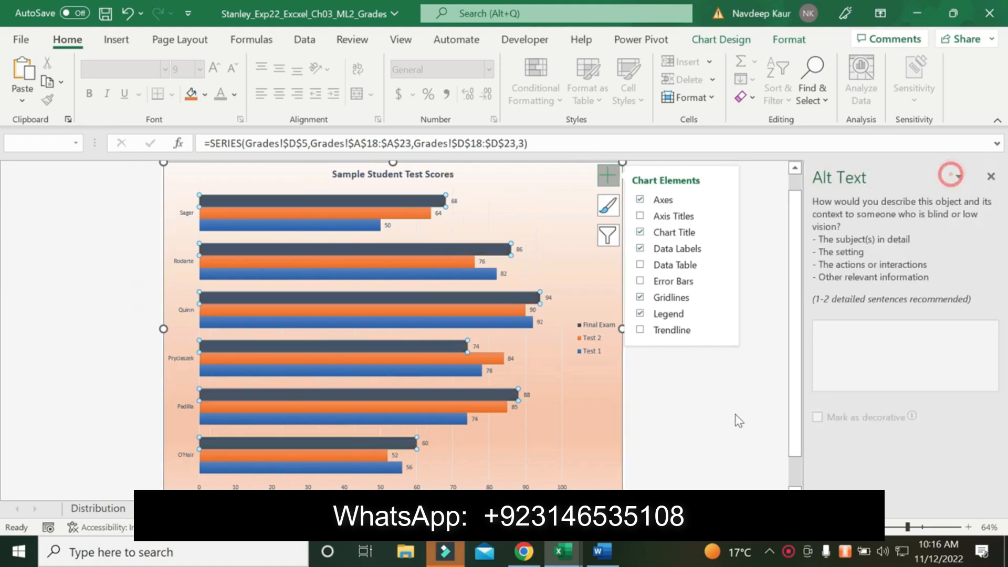
Look through the remaining steps 11 to 21 of the Word instructions and return to step 10
click(601, 552)
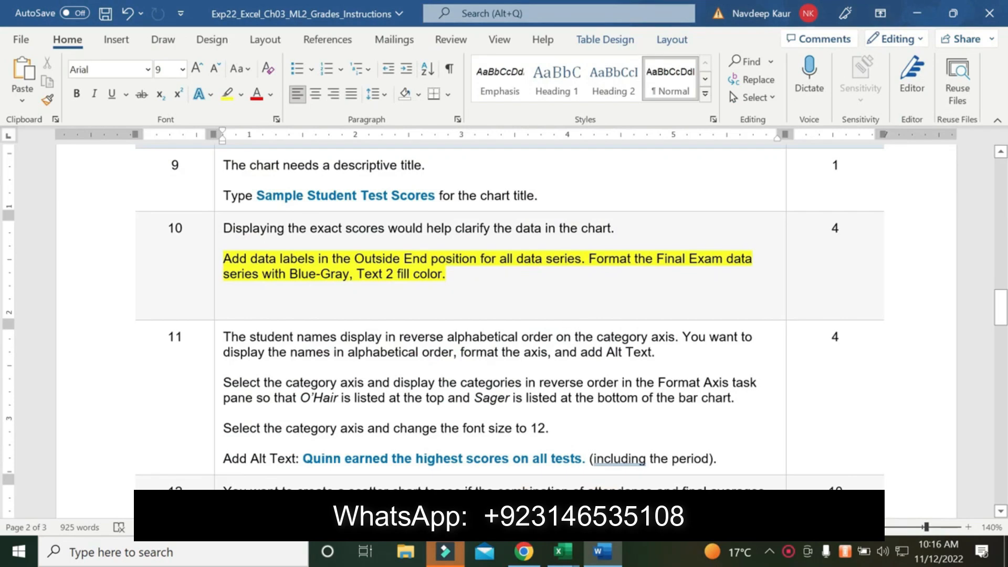
scroll(564, 315, down, 4)
scroll(564, 315, down, 8)
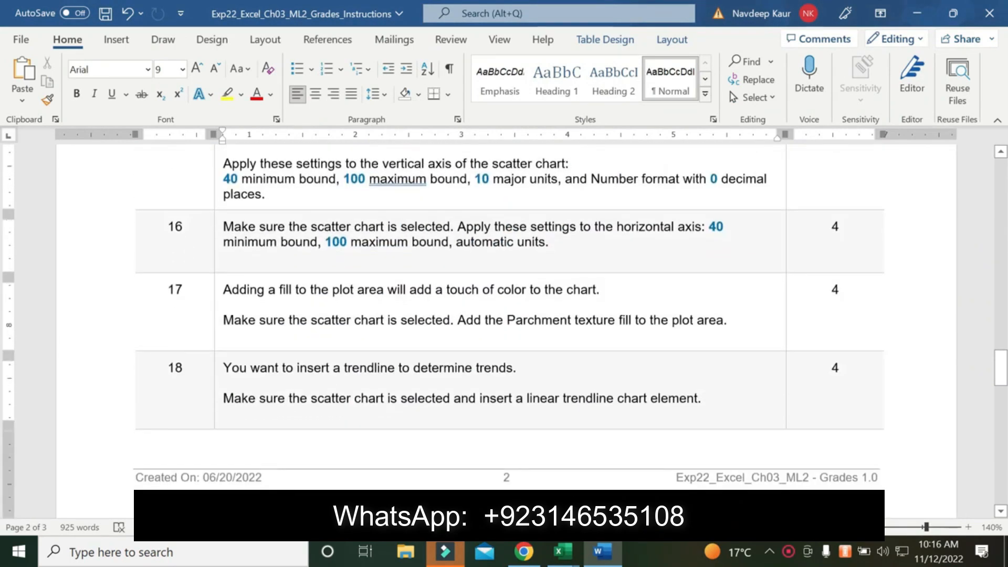
scroll(567, 320, down, 3)
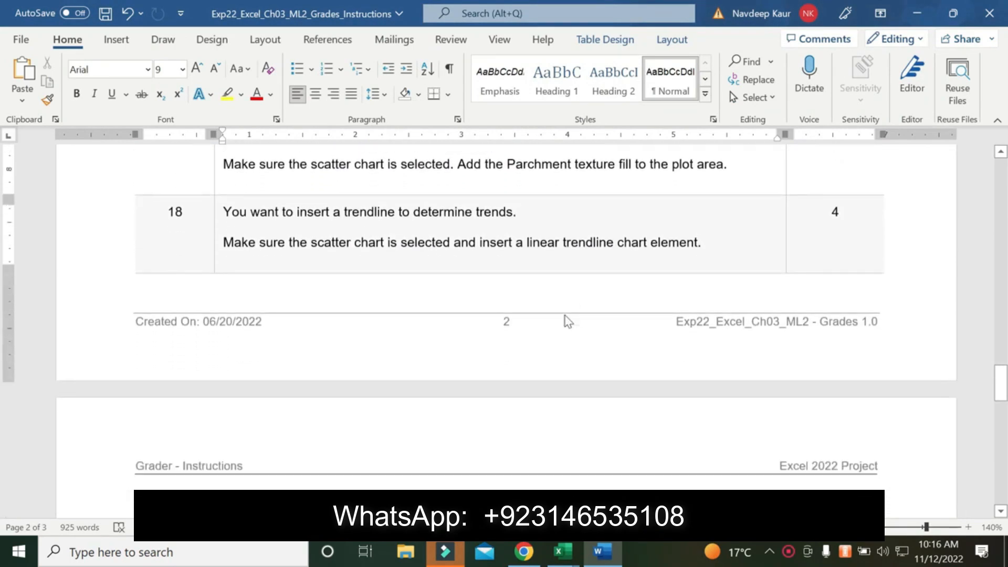
scroll(567, 320, down, 10)
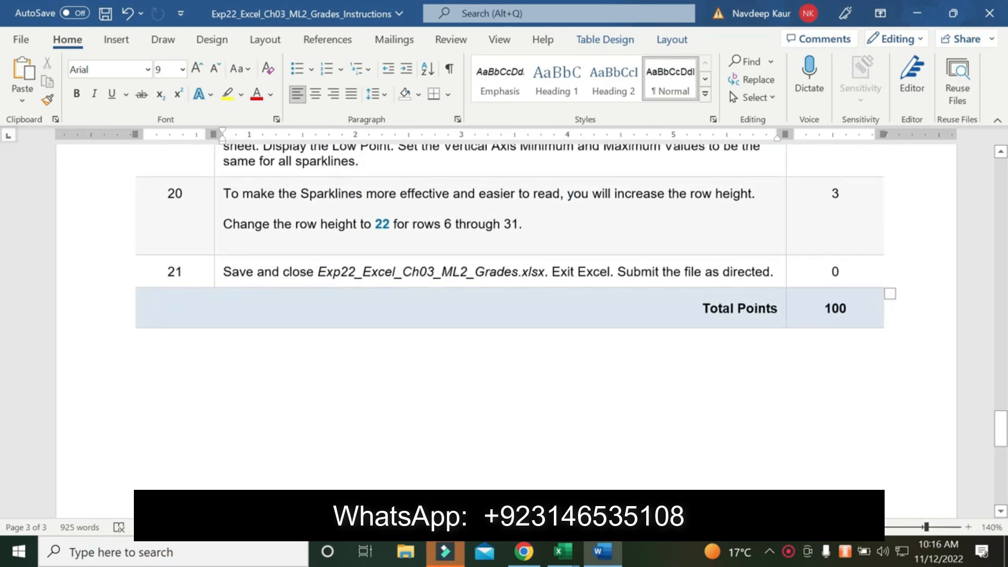
scroll(564, 318, up, 12)
scroll(565, 315, up, 12)
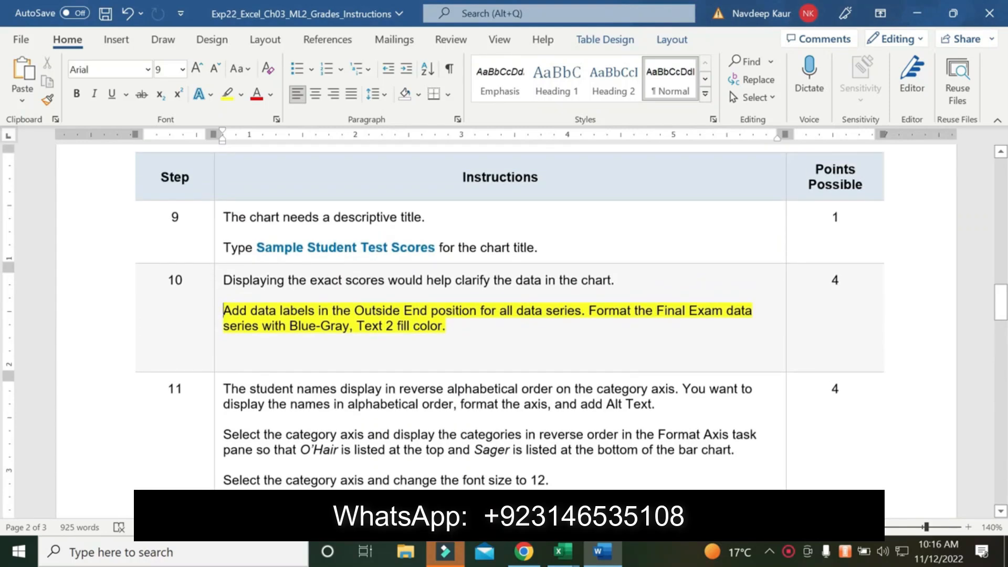
Switch to the finished Excel grades workbook and review its pie chart, bar chart, and the grades sheet's scatter chart and sparklines
mouse_move(562, 551)
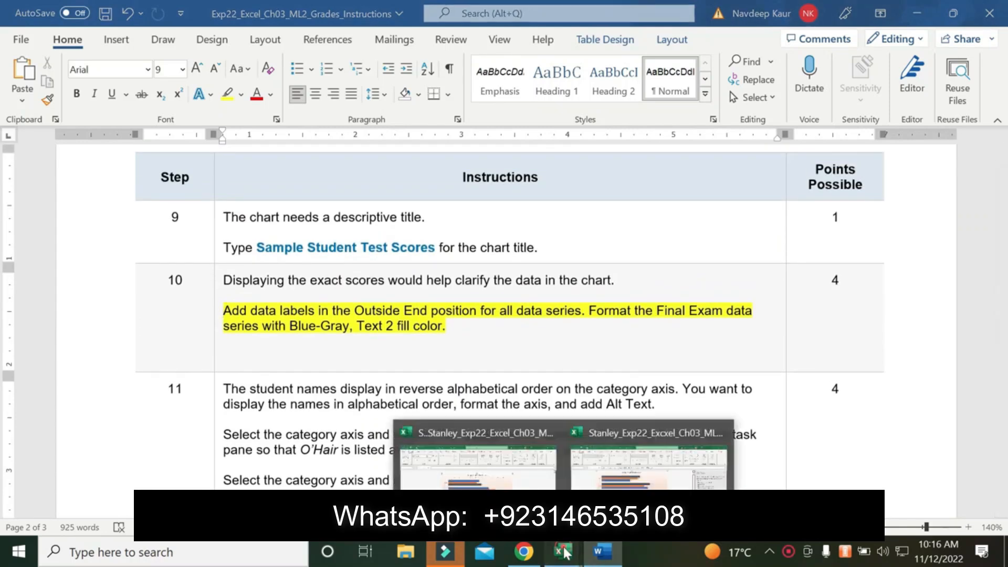
click(497, 484)
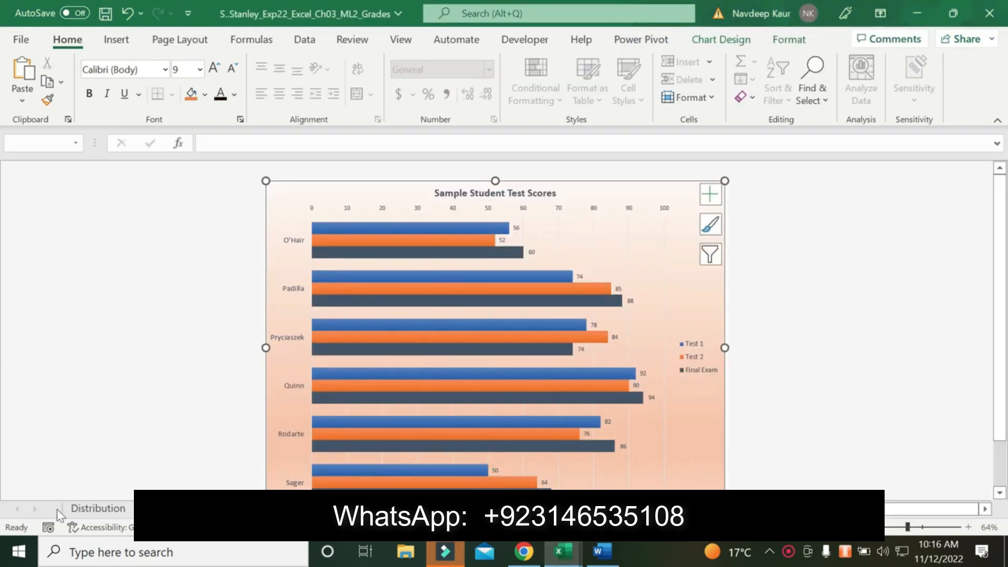
click(89, 506)
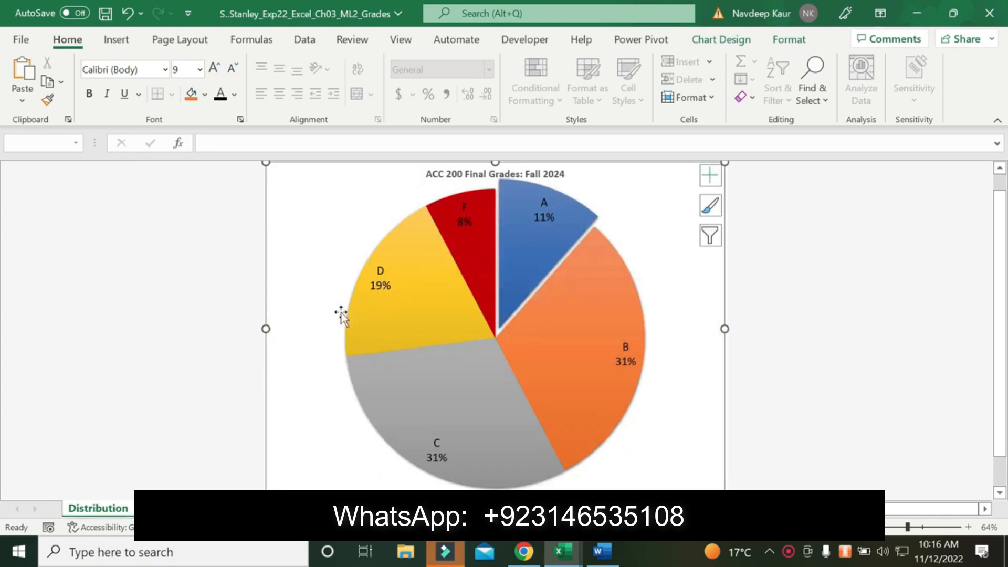
click(173, 508)
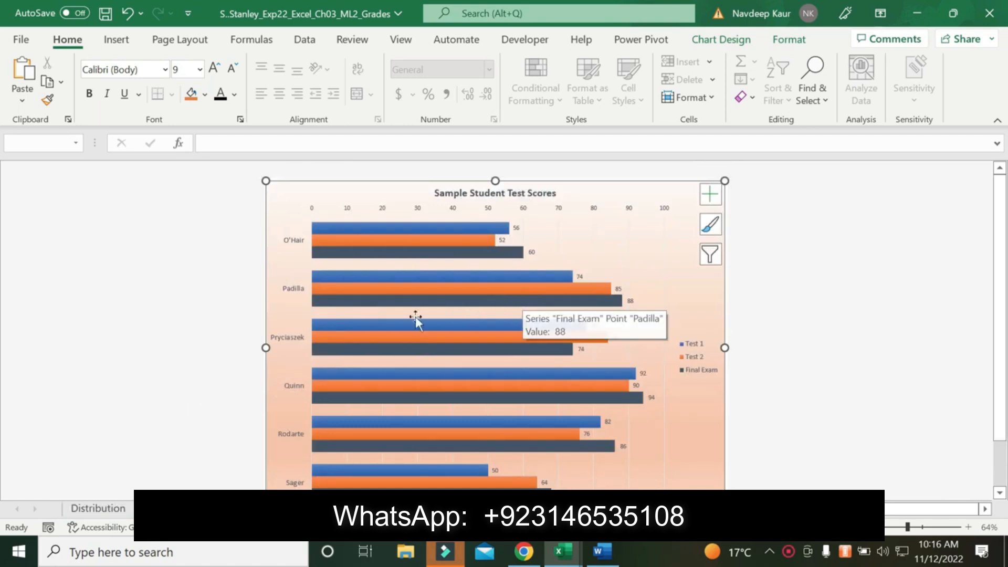
click(246, 508)
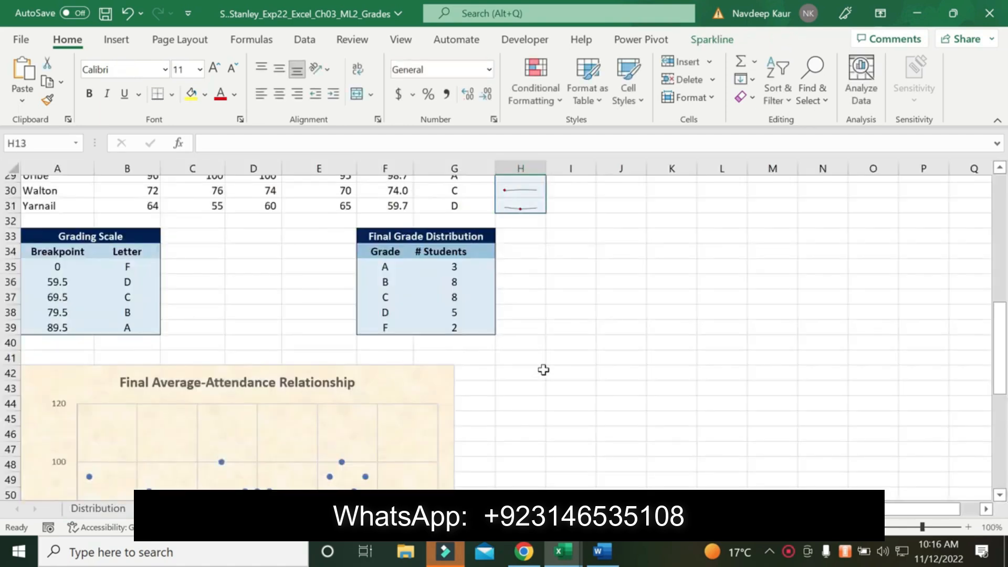
scroll(550, 372, down, 3)
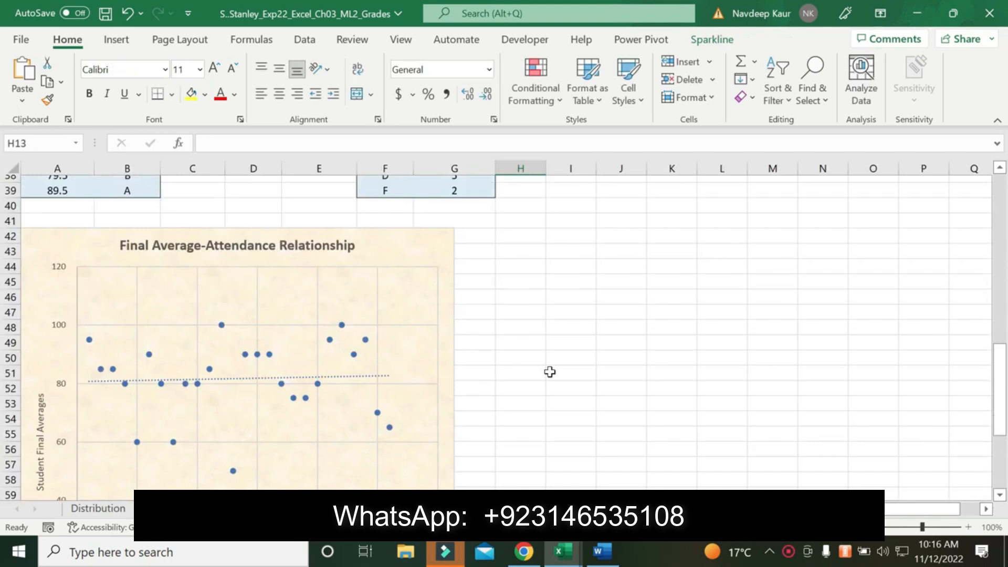
scroll(550, 371, down, 6)
scroll(550, 371, up, 8)
scroll(549, 371, up, 10)
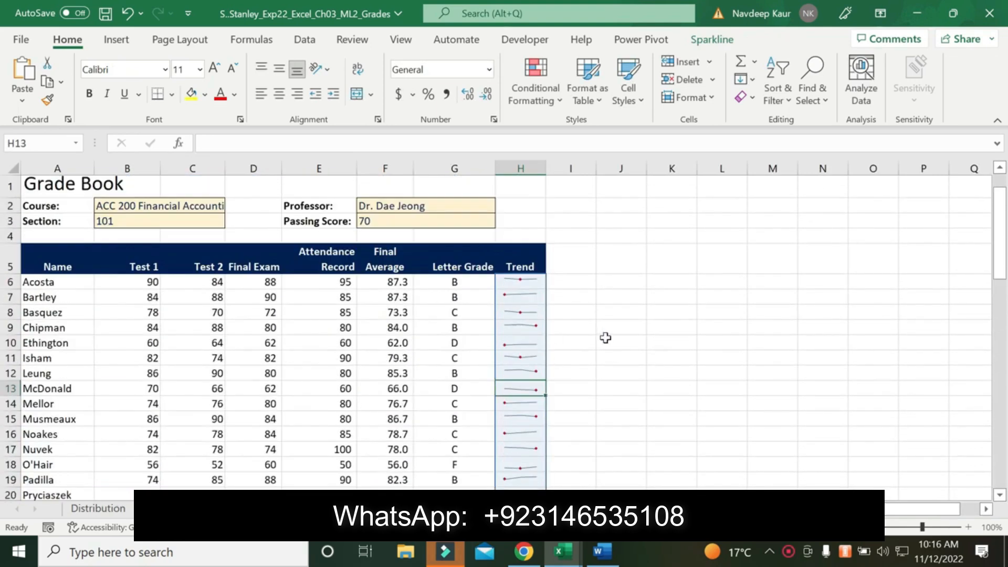